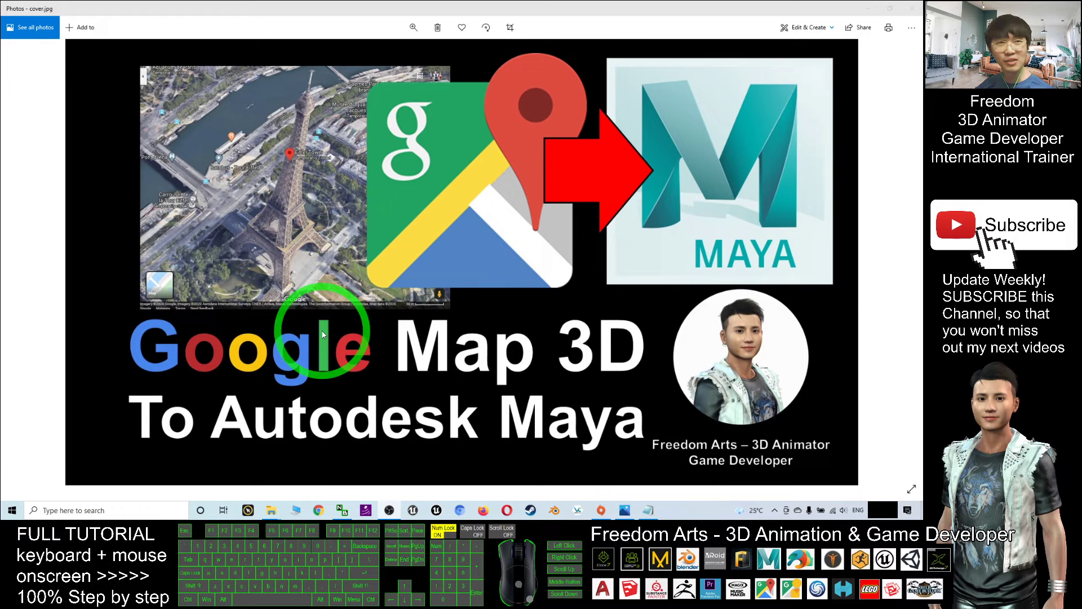
Step: Bring notes.txt in Notepad to the front over the cover.jpg image in Photos
left_click(555, 423)
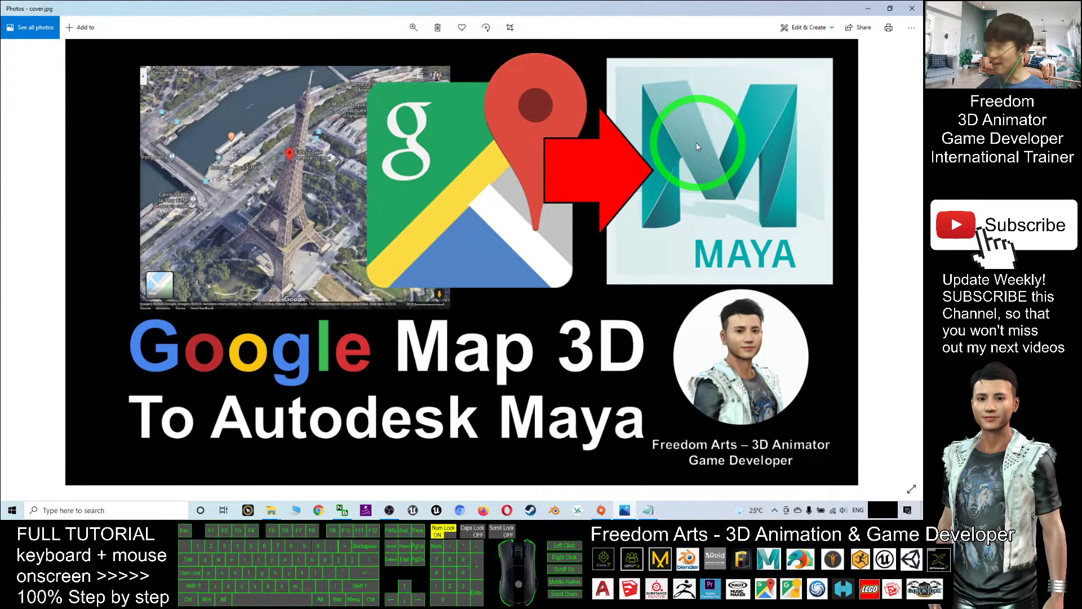
left_click(650, 511)
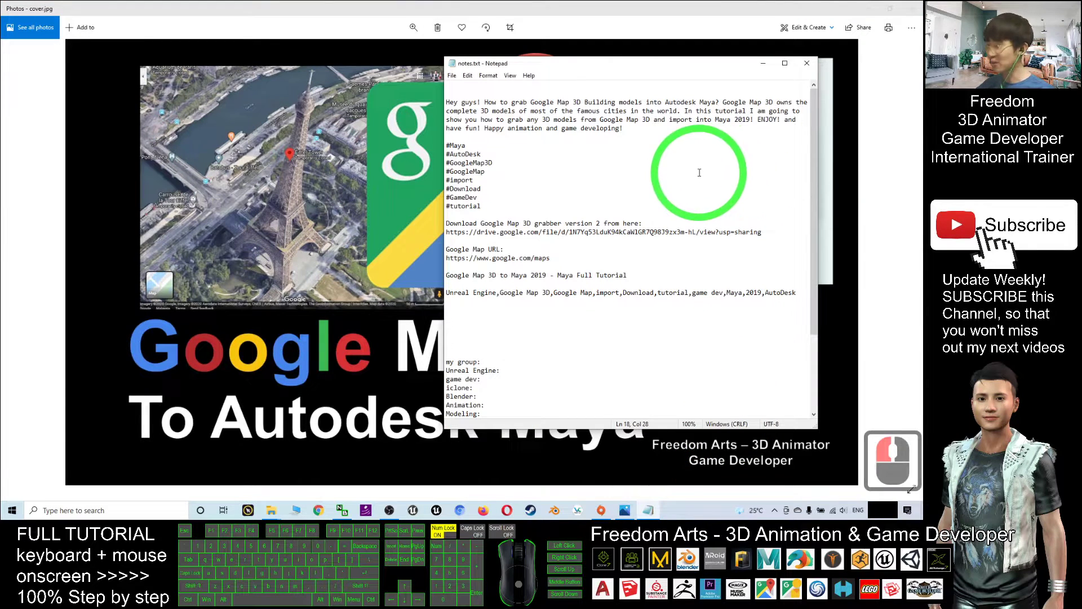
Step: Select the Google Drive grabber download link in notes.txt
left_click_drag(485, 223, 589, 237)
left_click(454, 232)
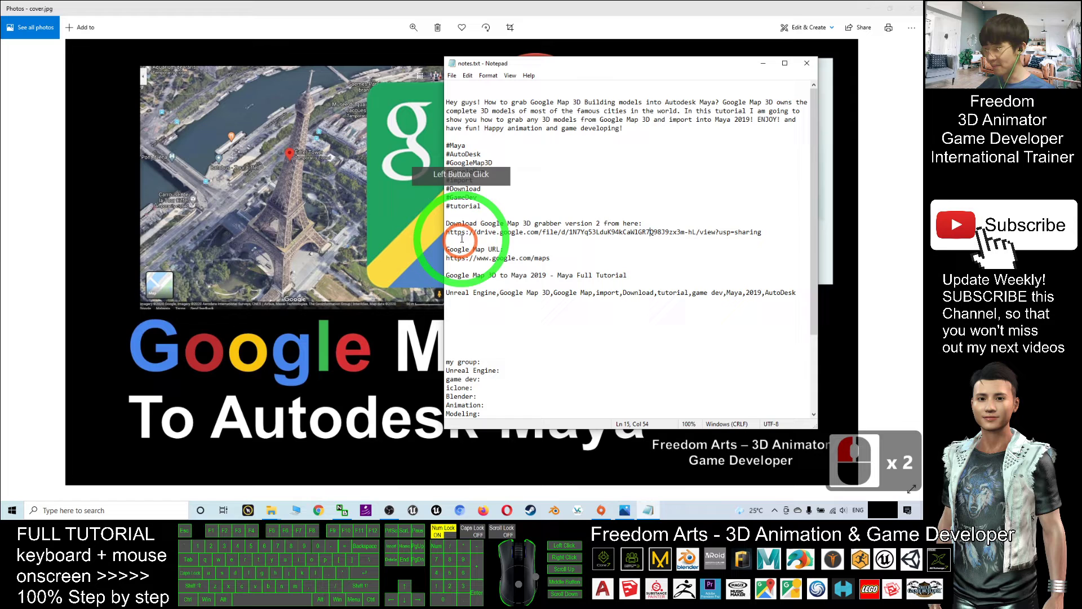
left_click_drag(447, 232, 753, 236)
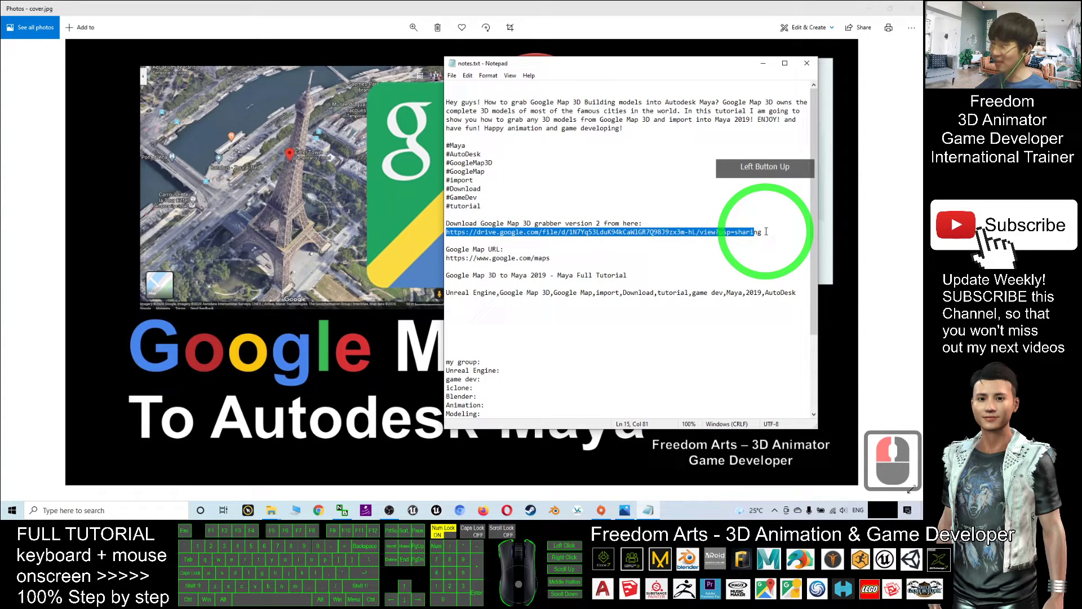
left_click(766, 232)
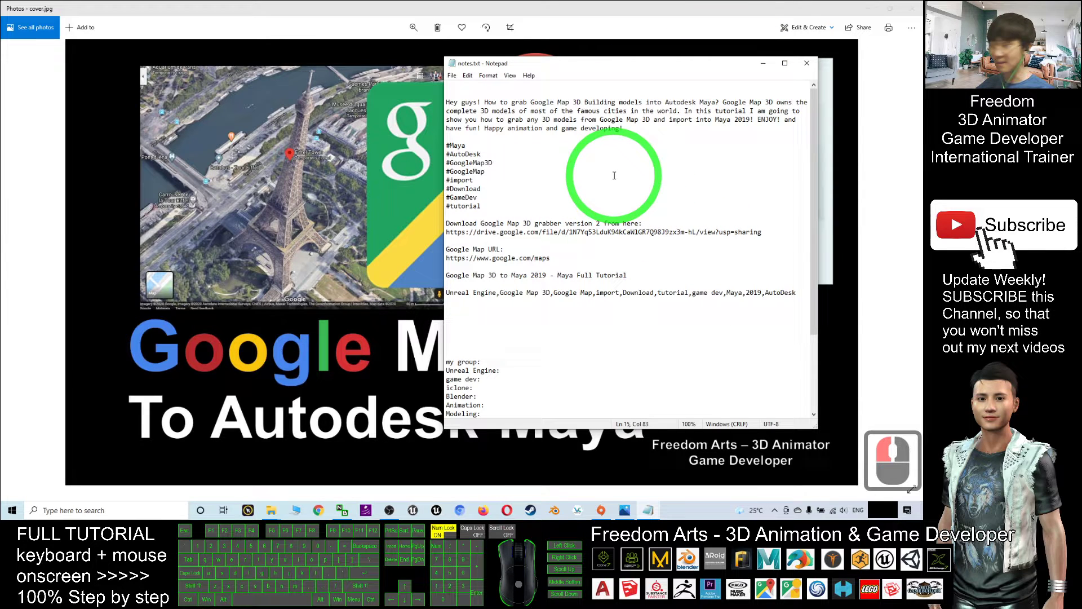
Step: Minimize Notepad and Photos, revealing the desktop's Google Map 3D Grabber folder
left_click(764, 68)
left_click(871, 8)
left_click(21, 68)
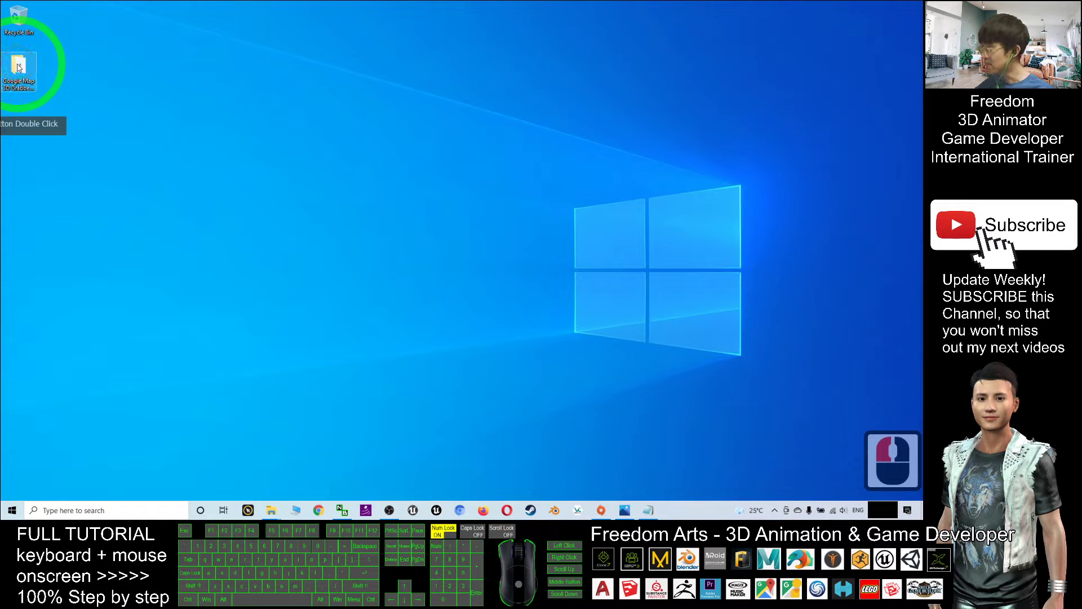
Step: Open the Google Map 3D Grabber v2 folder and inspect its RenderDoc_1.7_64.msi installer
left_click(576, 39)
left_click_drag(579, 48, 477, 73)
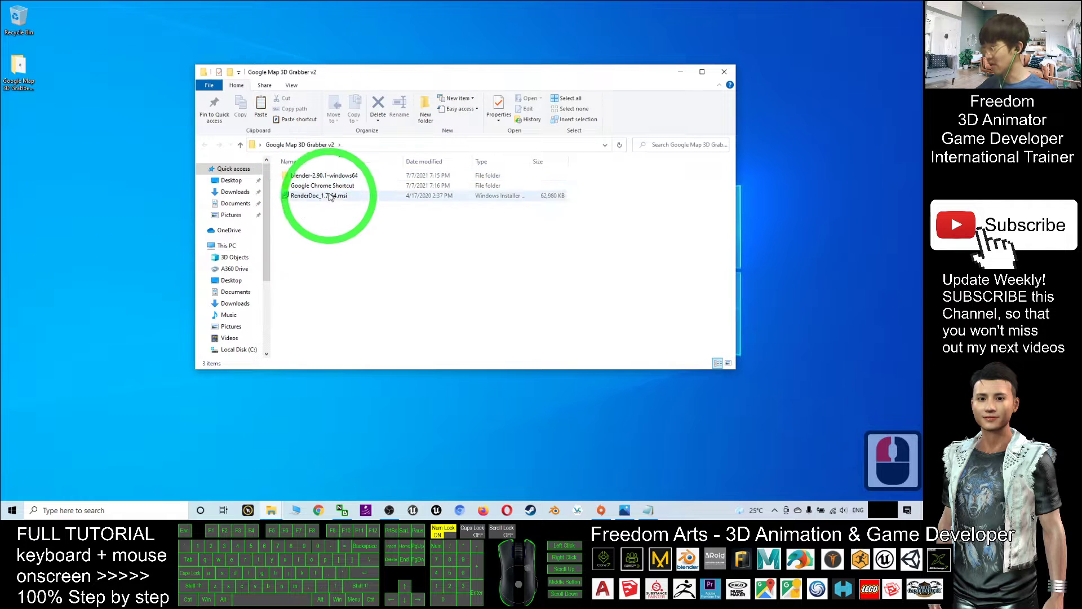
left_click(307, 196)
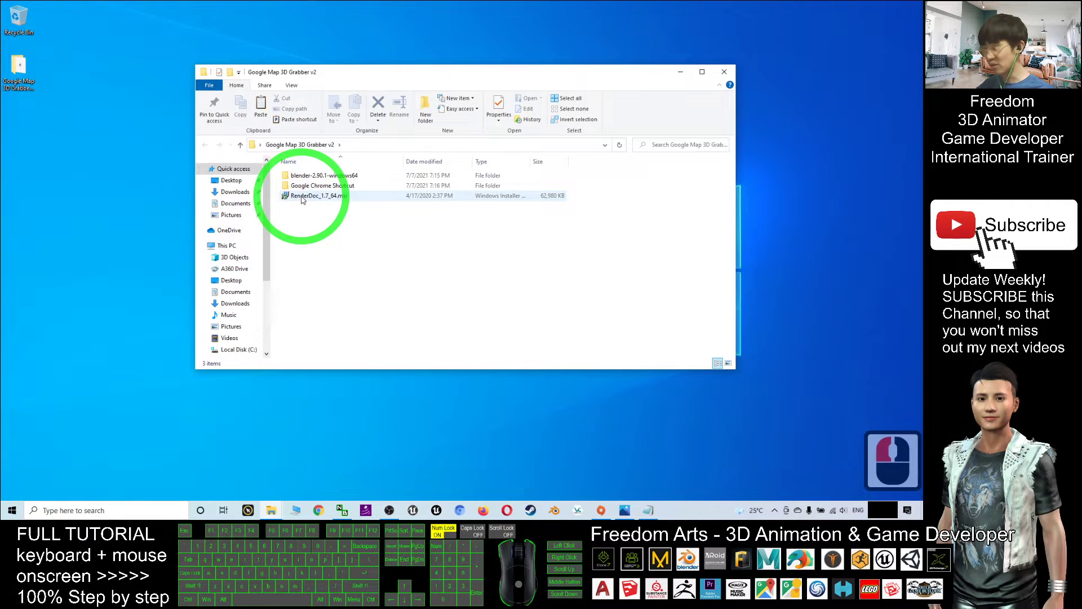
left_click(315, 204)
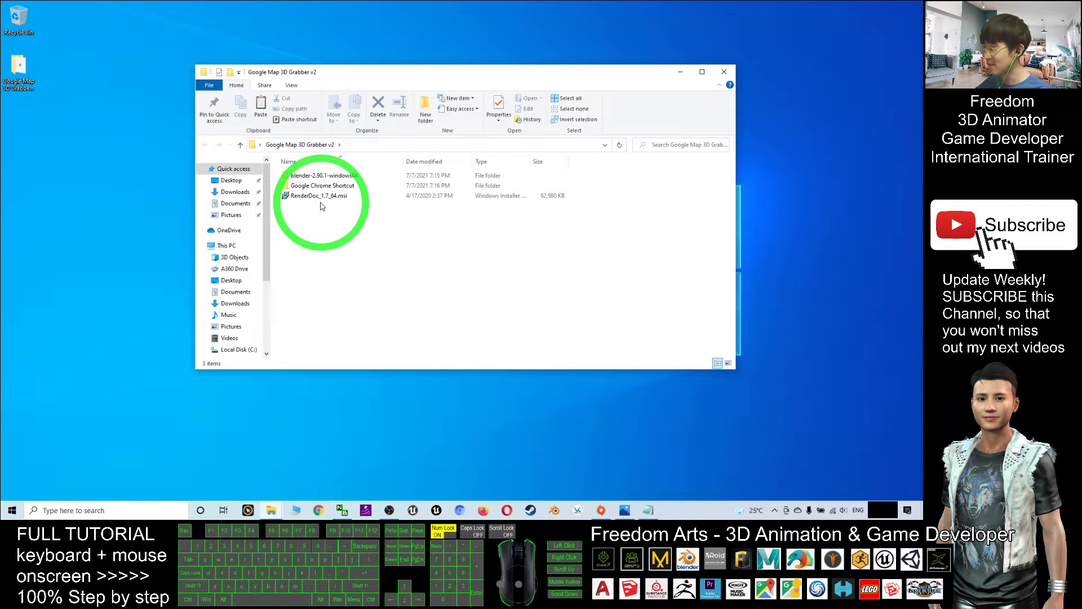
left_click(303, 202)
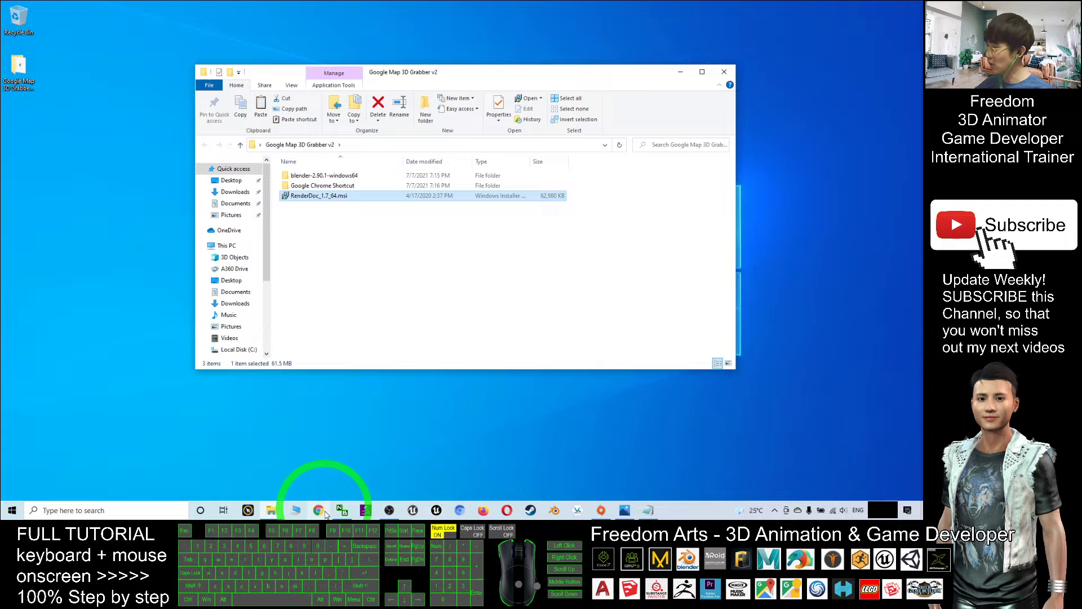
left_click(423, 256)
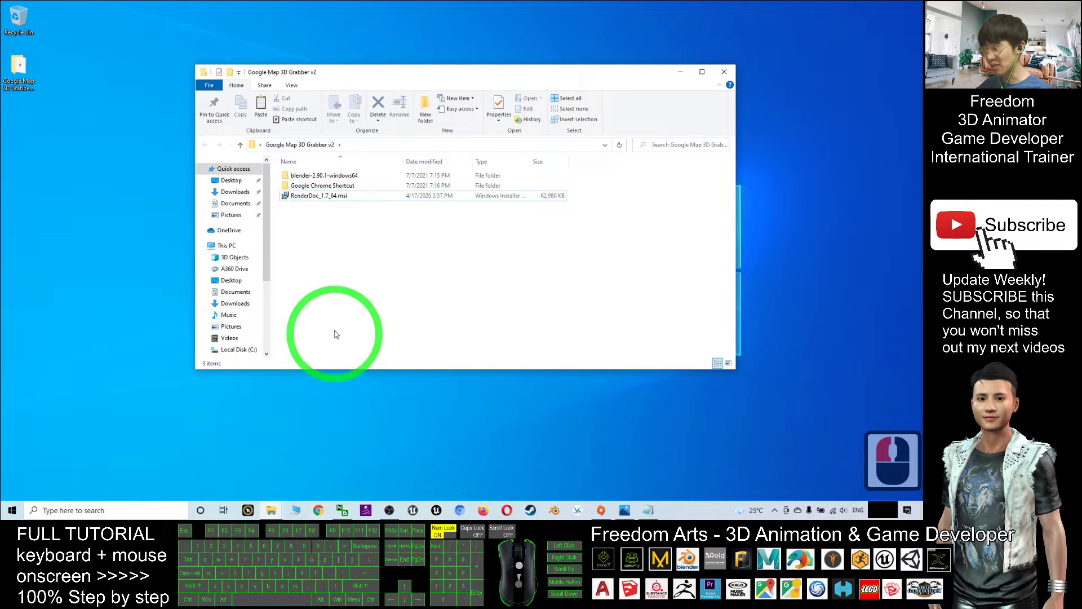
left_click(487, 305)
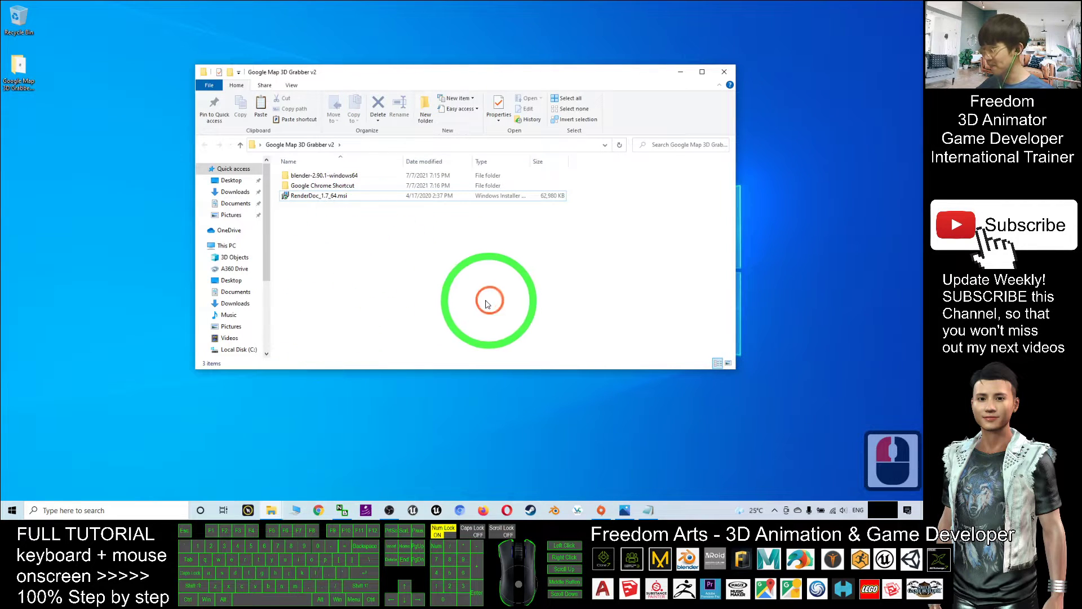
Step: Copy the Google Chrome x64 - Render Doc shortcut from the Google Chrome Shortcut folder onto the desktop
double_click(308, 188)
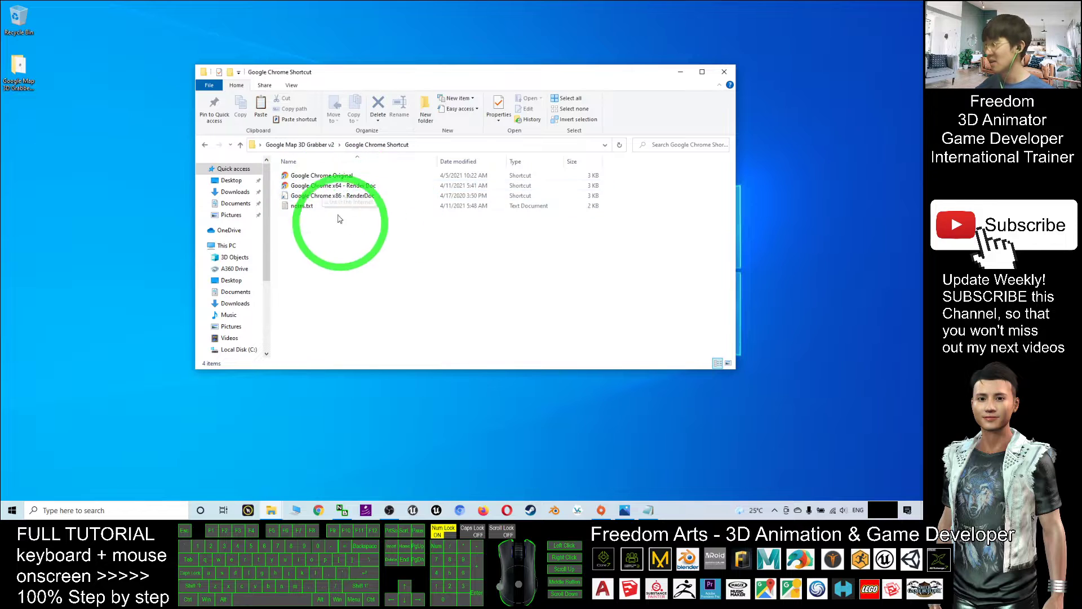
left_click(290, 188)
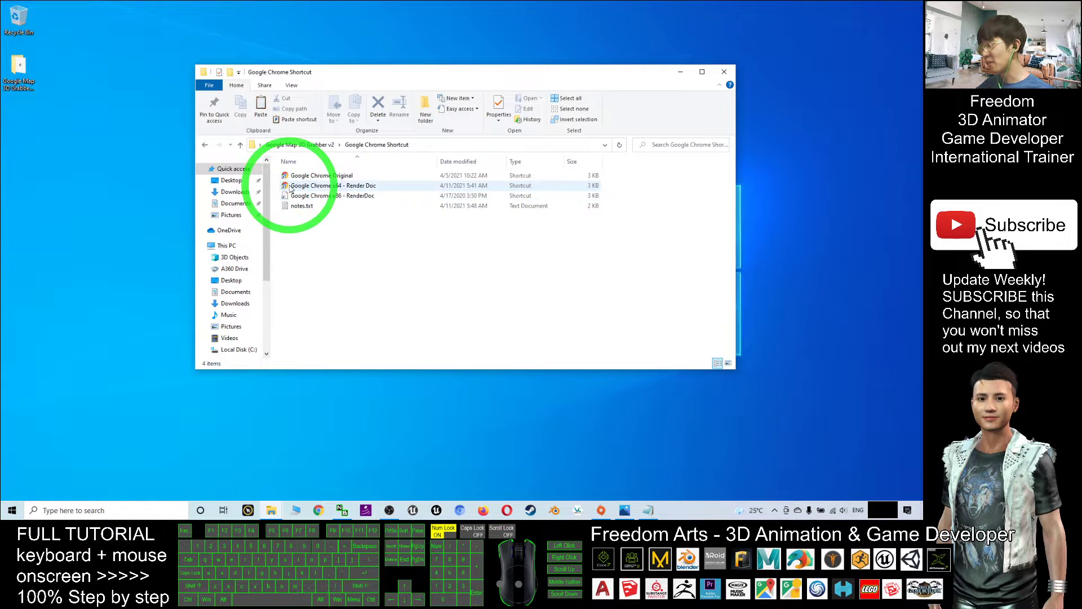
left_click(330, 189)
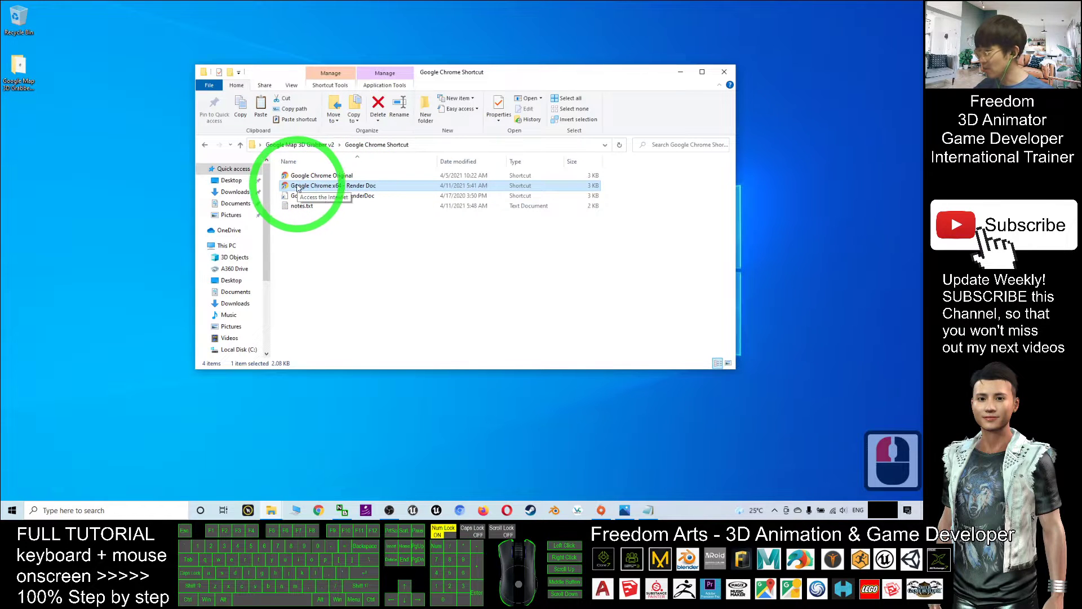
left_click(21, 76)
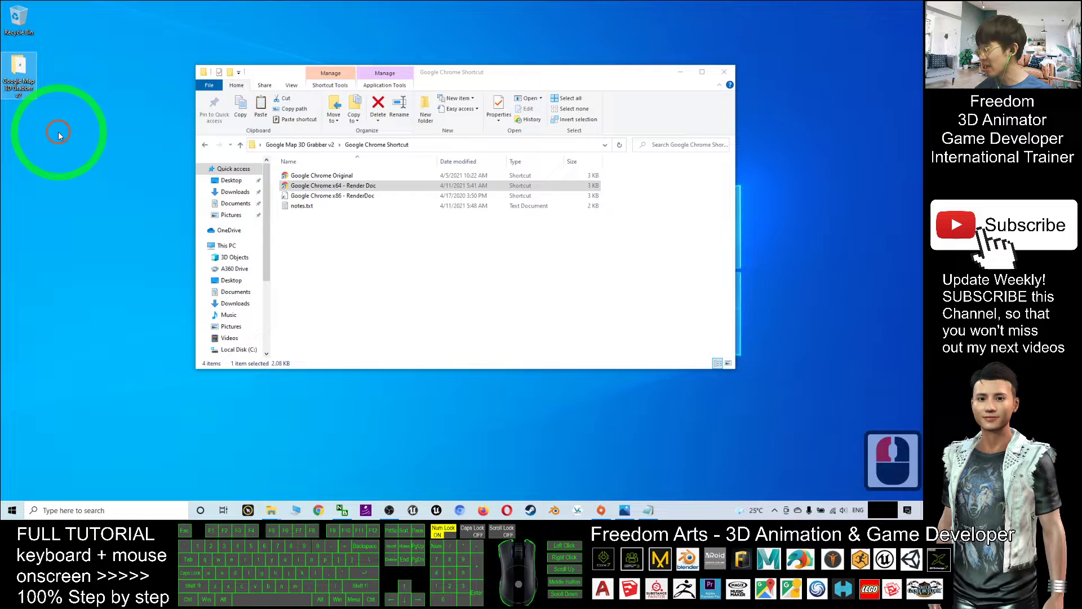
left_click(325, 185)
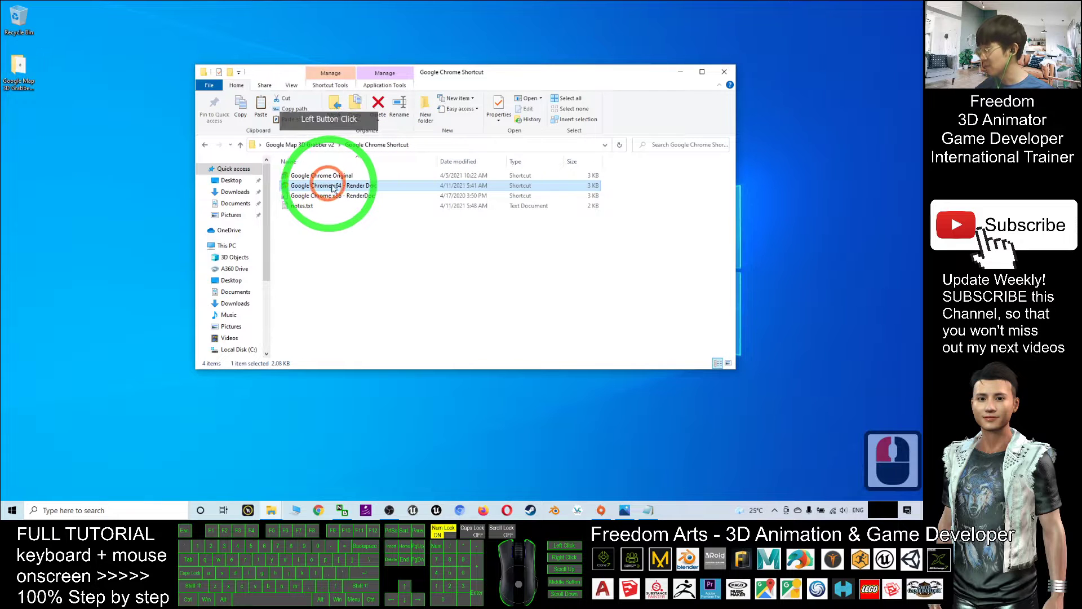
key("ctrl+c")
left_click(36, 181)
key("ctrl+v")
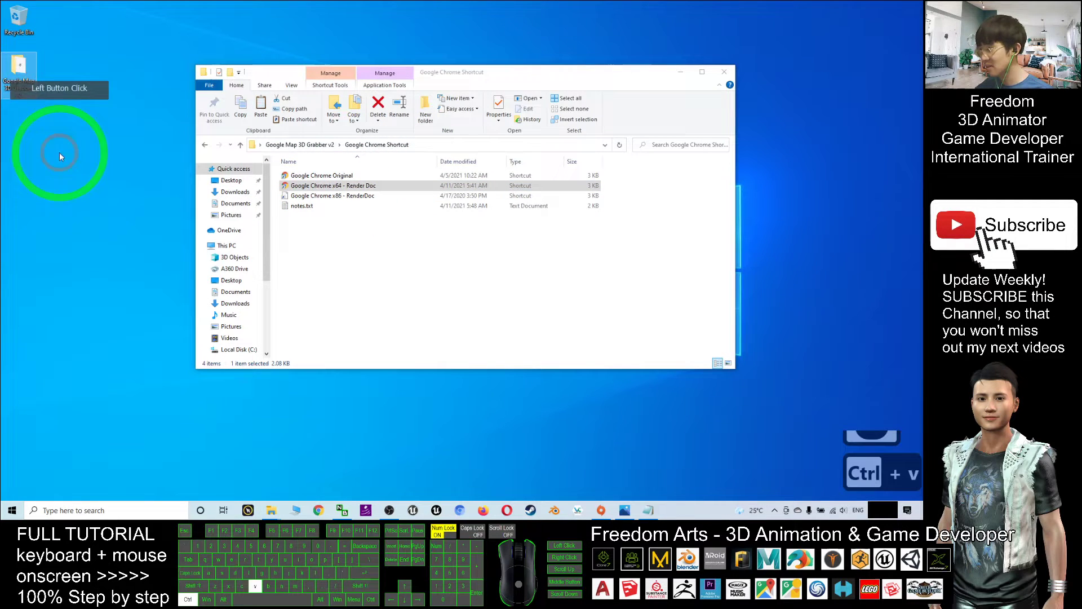
left_click(22, 128)
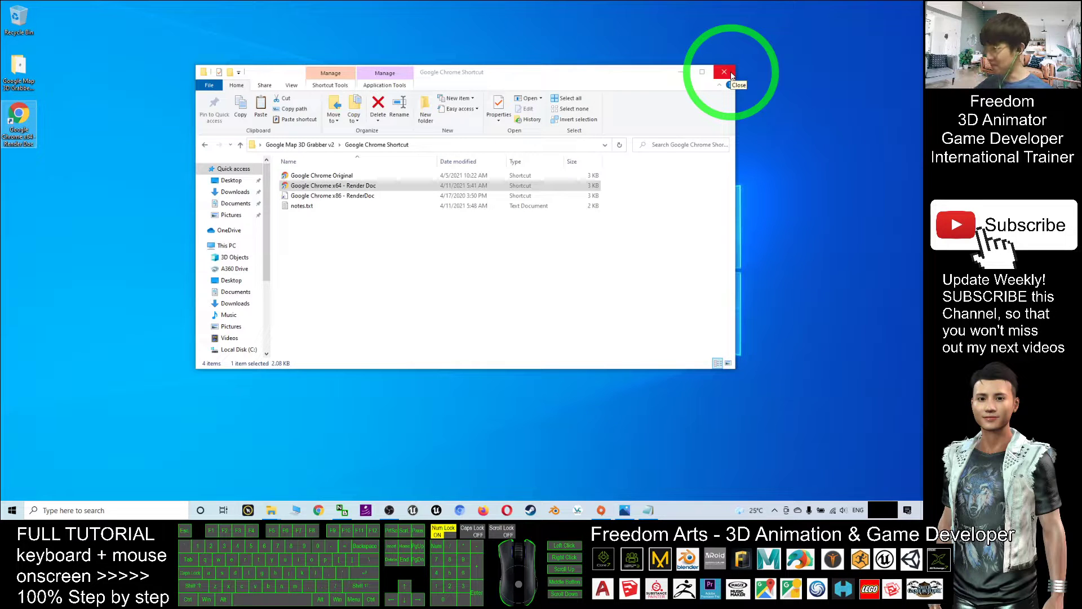
Step: Launch RenderDoc from a Windows search for 'render'
left_click_drag(451, 73, 563, 59)
left_click(74, 507)
type("re")
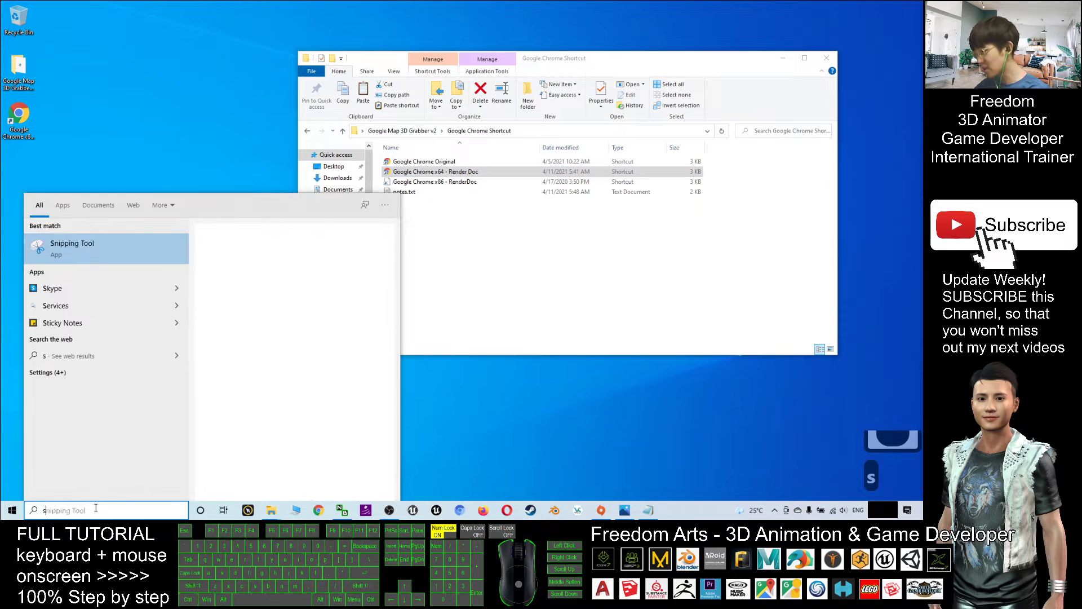
type("nder")
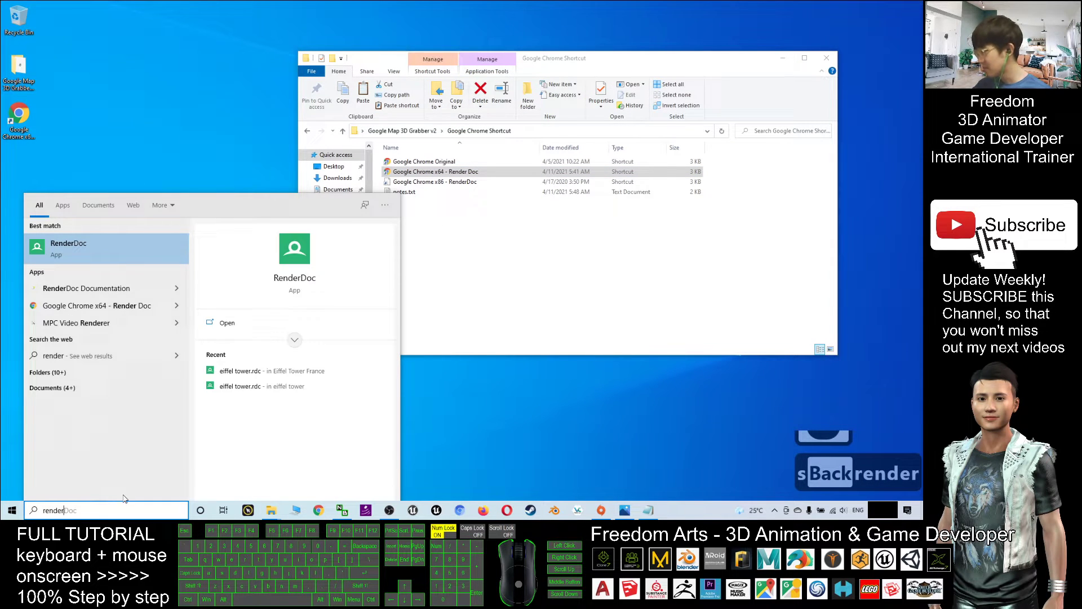
left_click(284, 230)
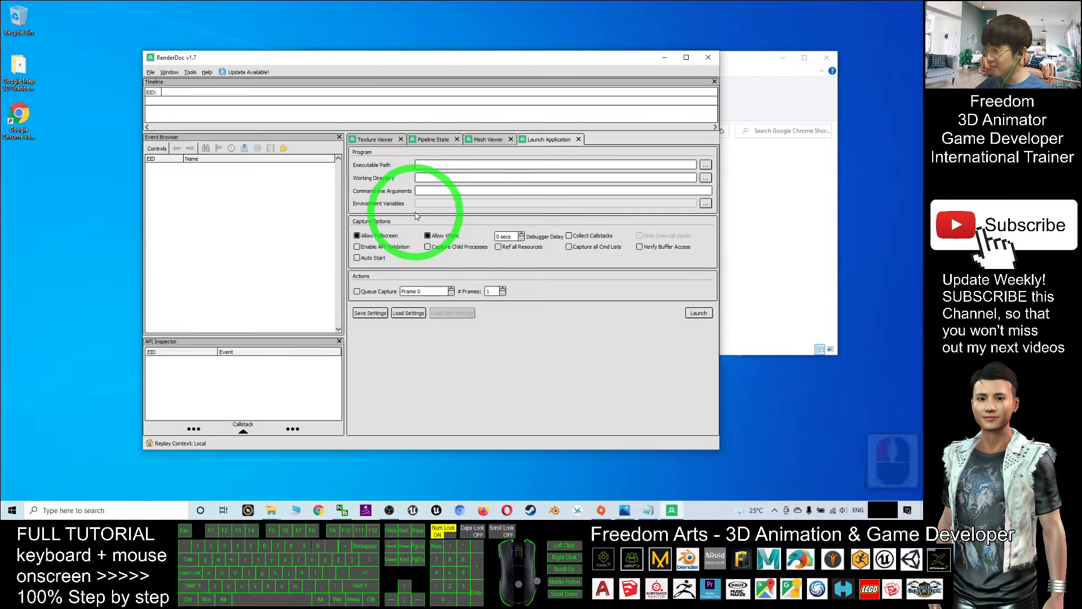
left_click_drag(413, 61, 558, 49)
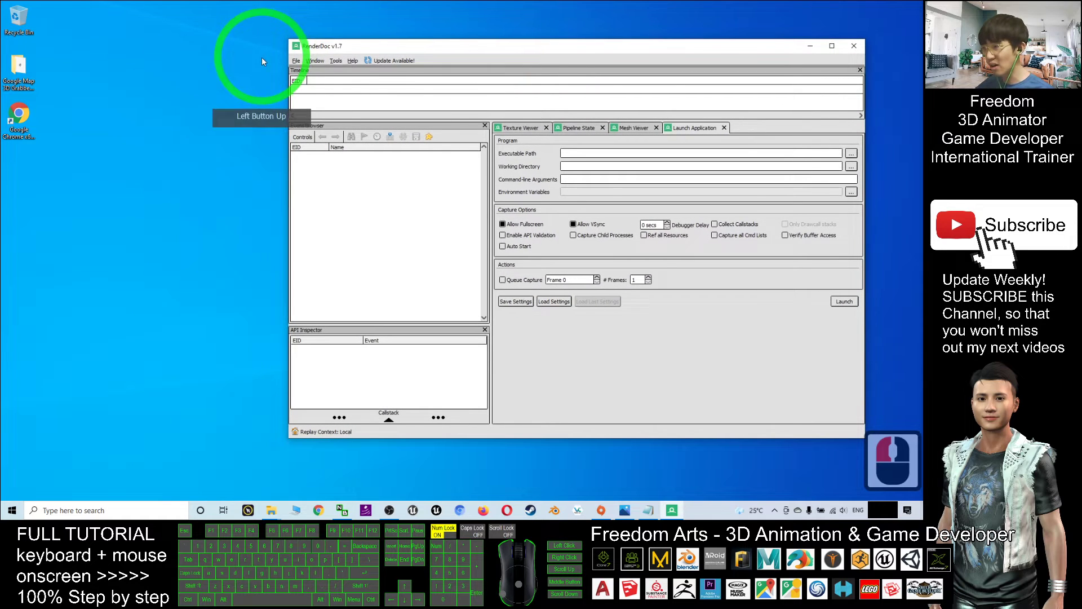
Step: Start File > Inject into Process and filter the process list by 'chro'
left_click(298, 61)
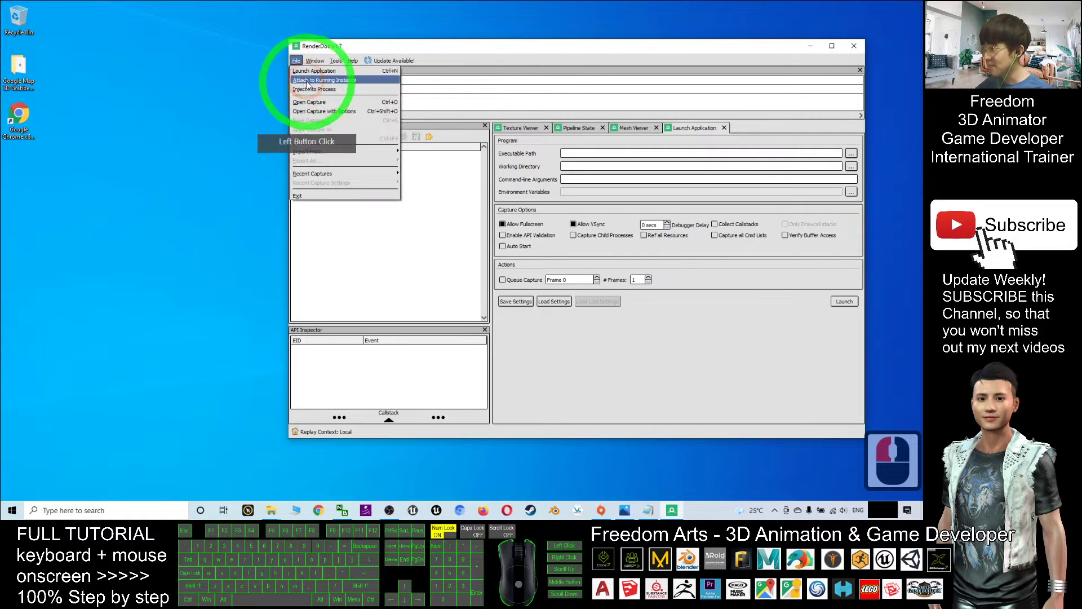
left_click(314, 89)
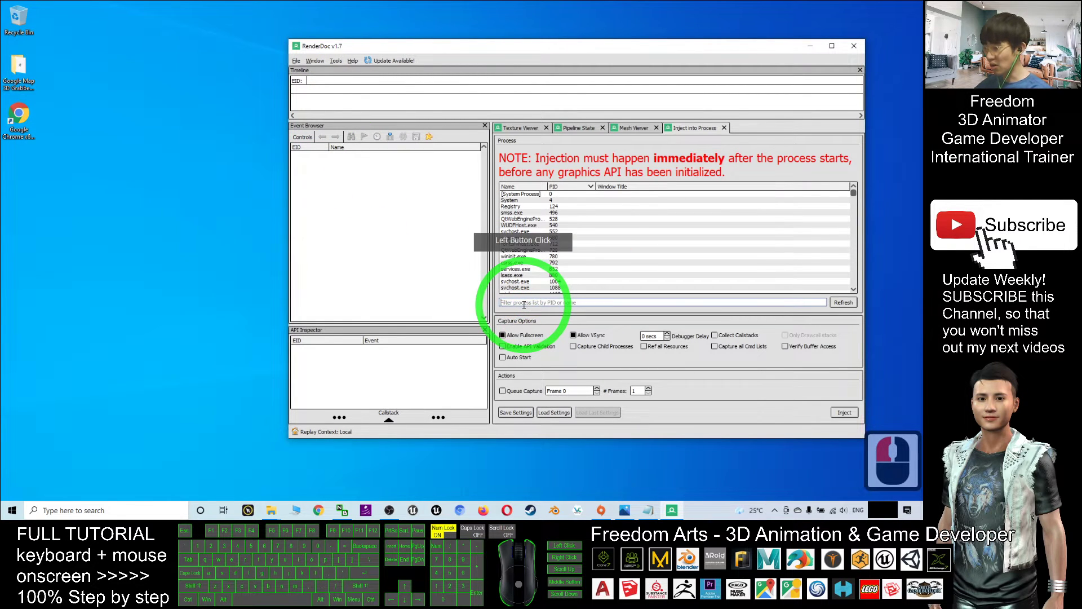
type("chrome")
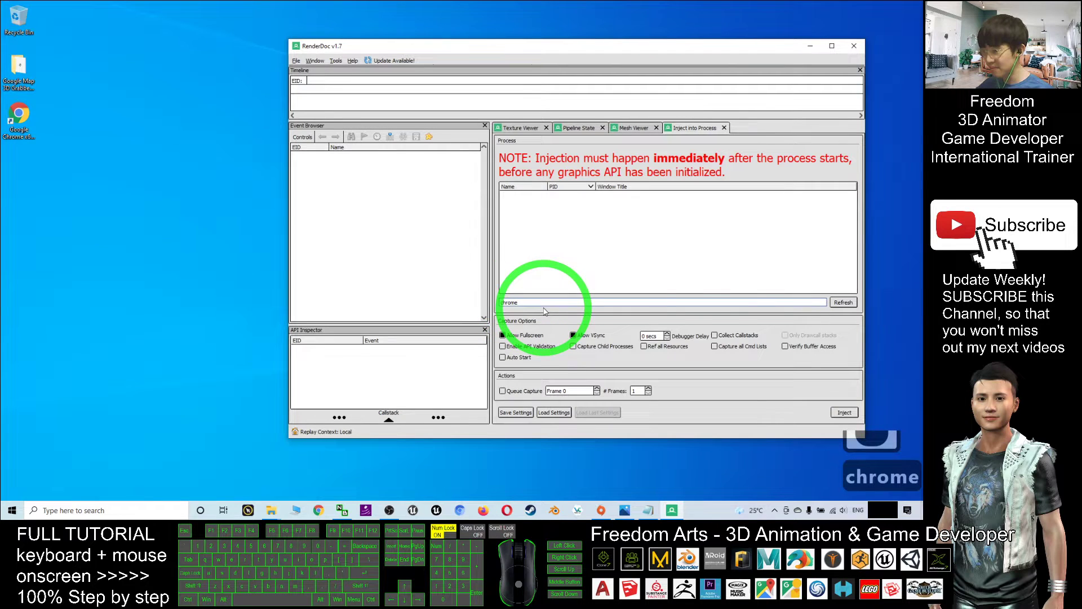
left_click(780, 281)
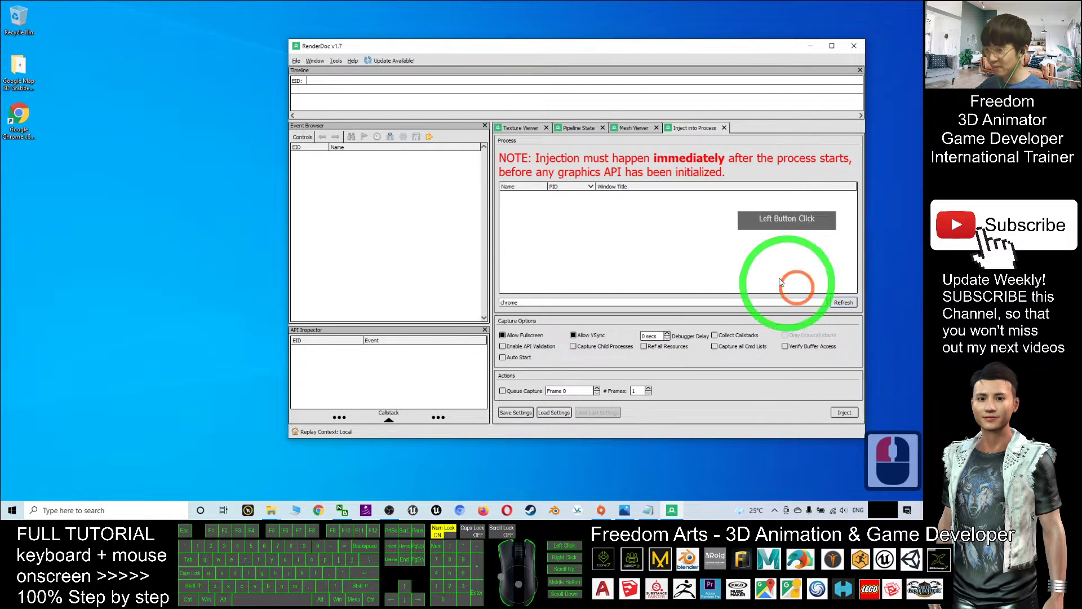
left_click(7, 129)
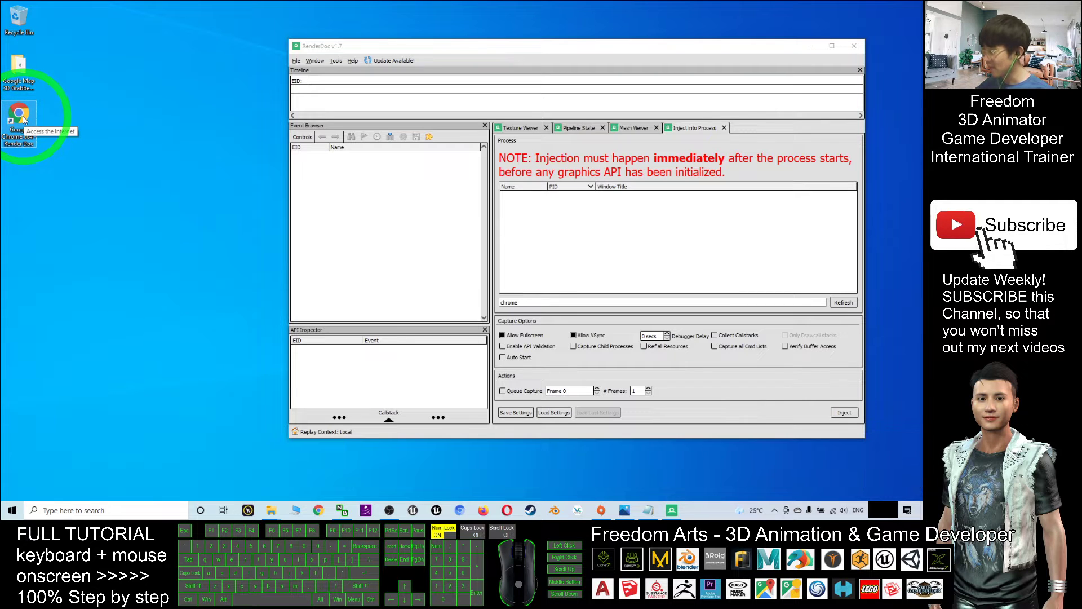
Step: Launch Chrome from the RenderDoc shortcut and arrange Chrome, its Gpu message and RenderDoc
double_click(22, 118)
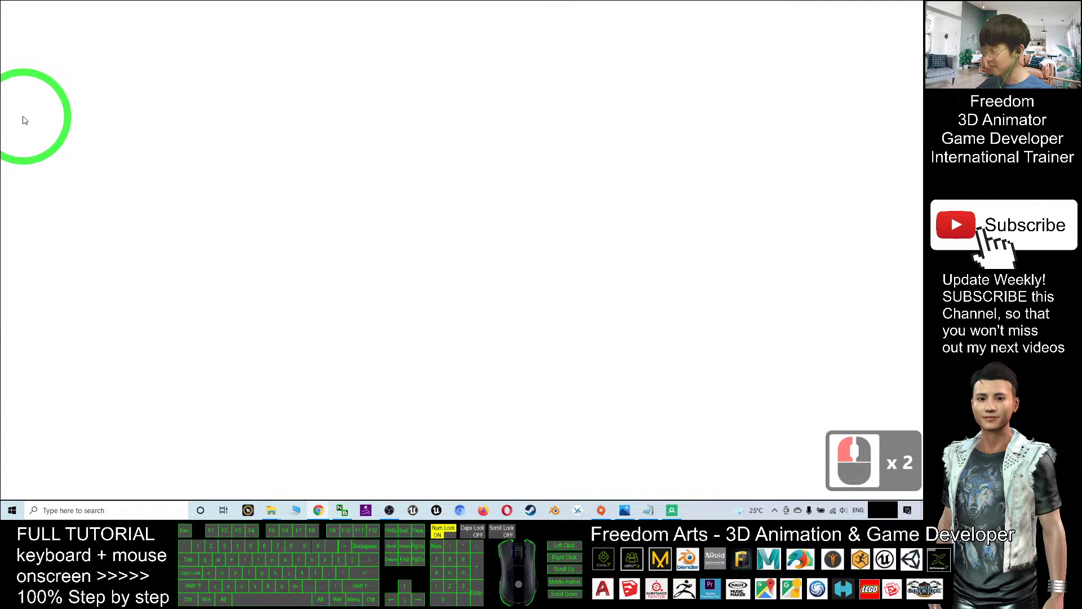
left_click_drag(248, 10, 324, 45)
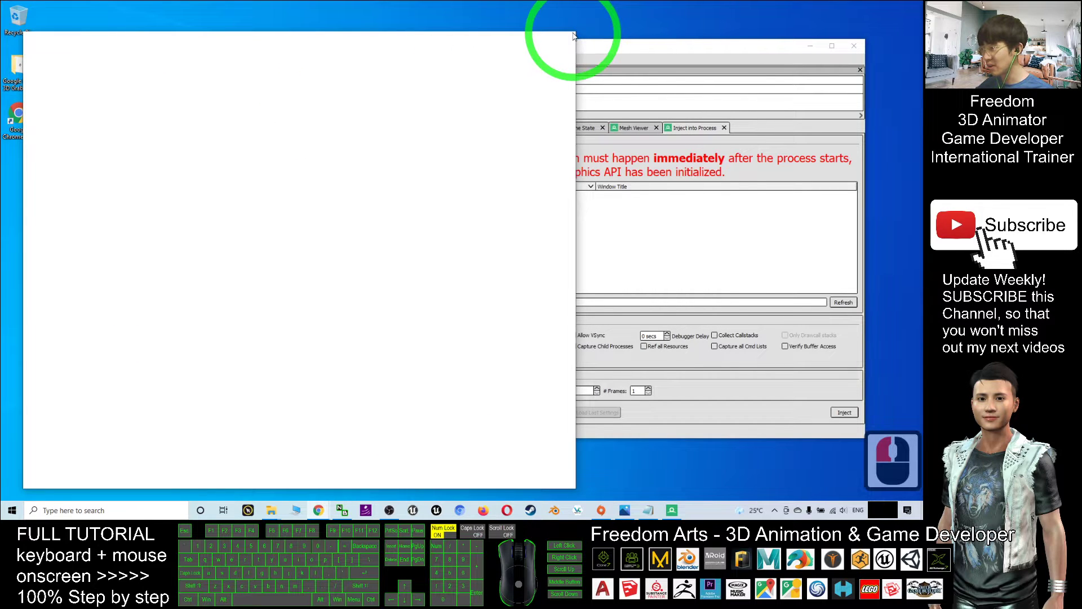
left_click_drag(573, 31, 419, 115)
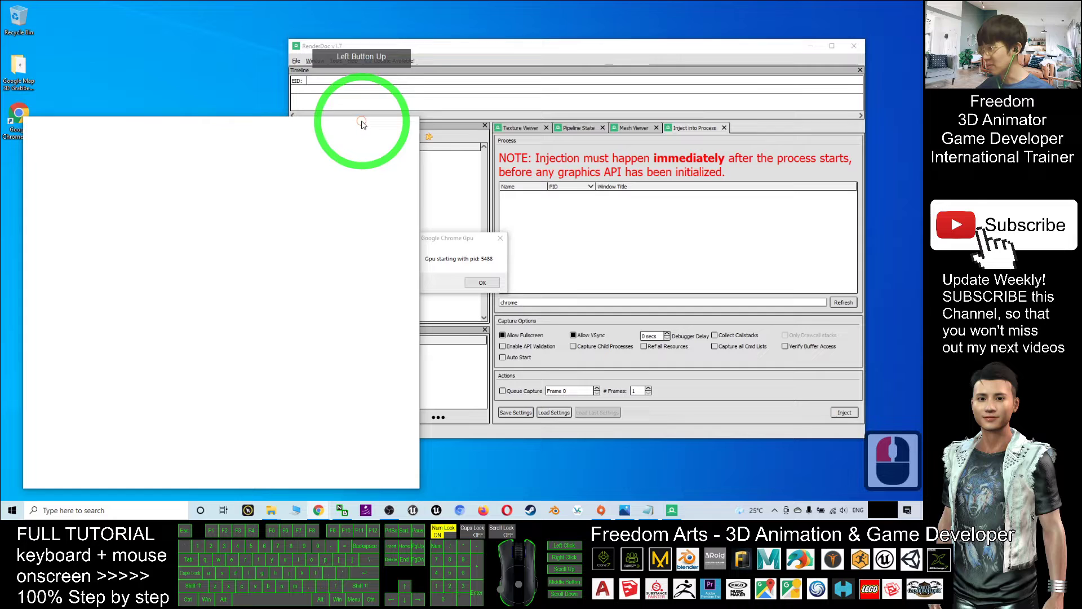
left_click_drag(437, 238, 326, 173)
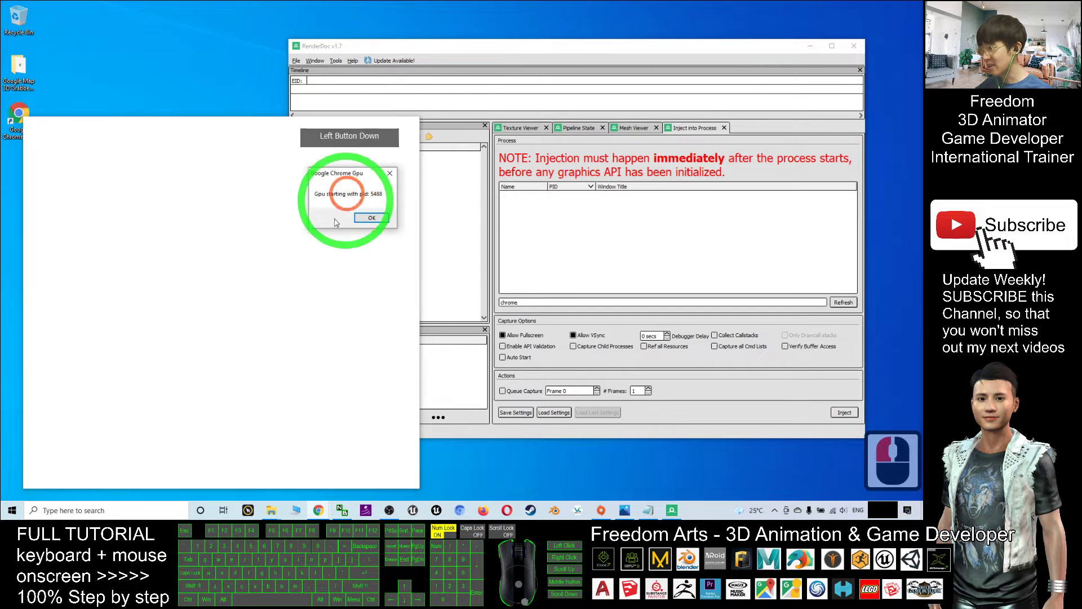
left_click_drag(603, 49, 661, 39)
Step: Refresh, inject into chrome.exe PID 5488 Google Chrome Gpu, and OK the Gpu message
left_click(900, 293)
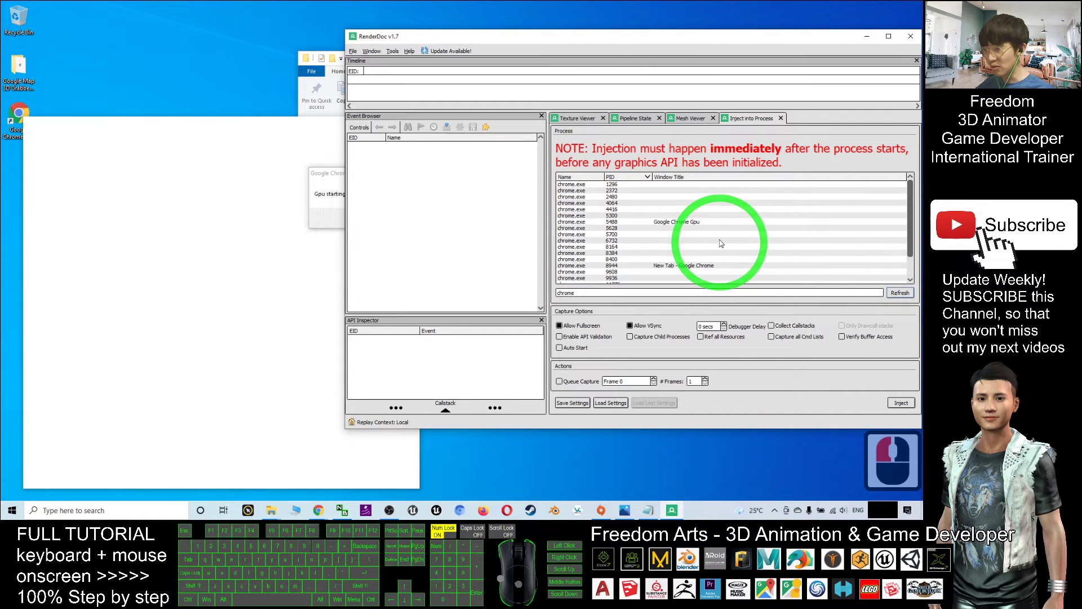
left_click(675, 222)
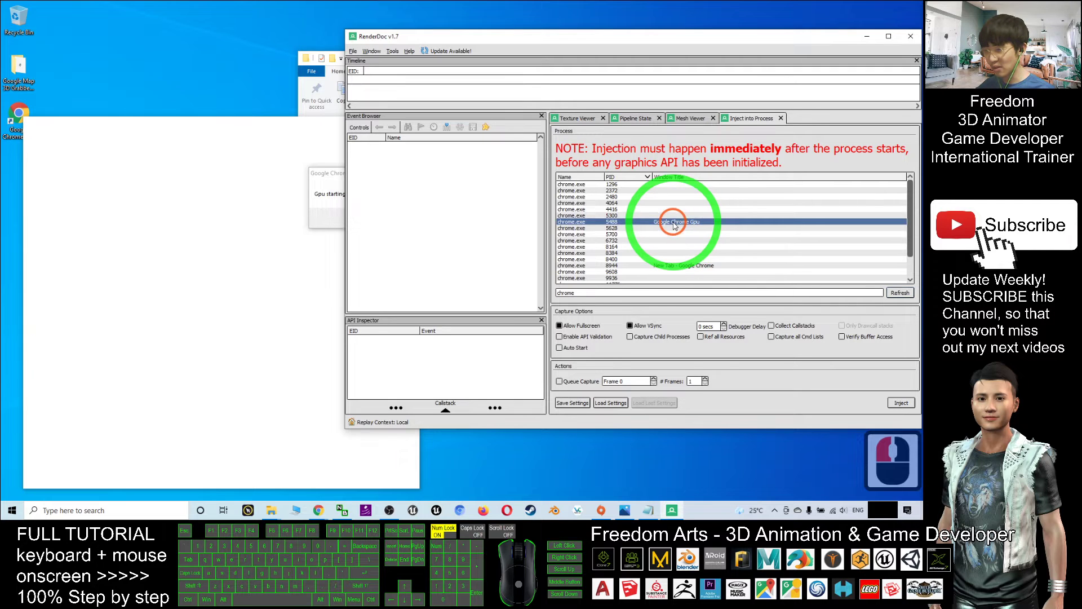
left_click(901, 402)
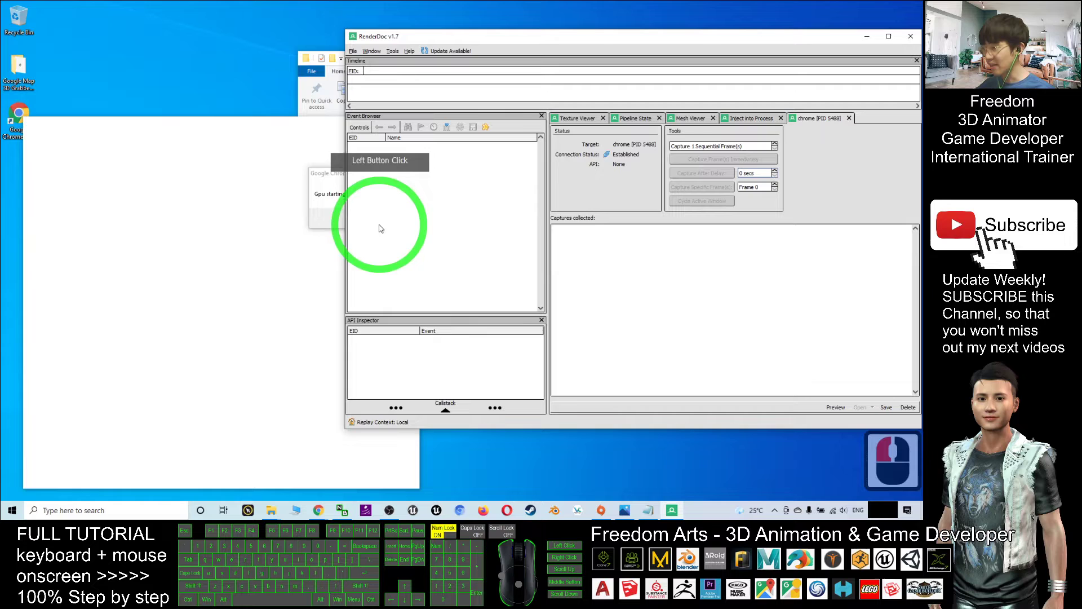
left_click(324, 175)
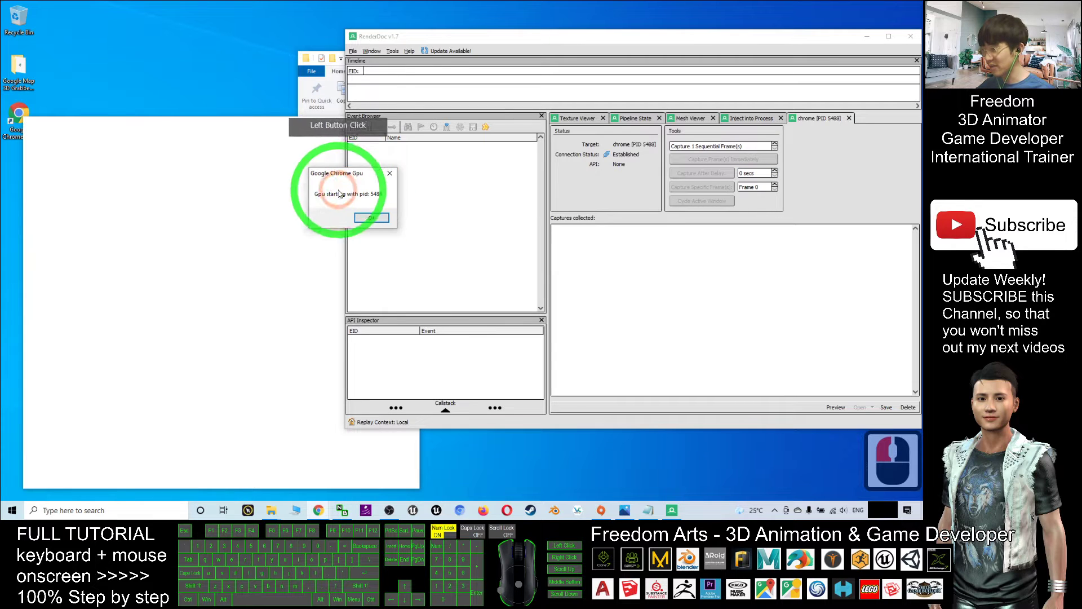
left_click(370, 218)
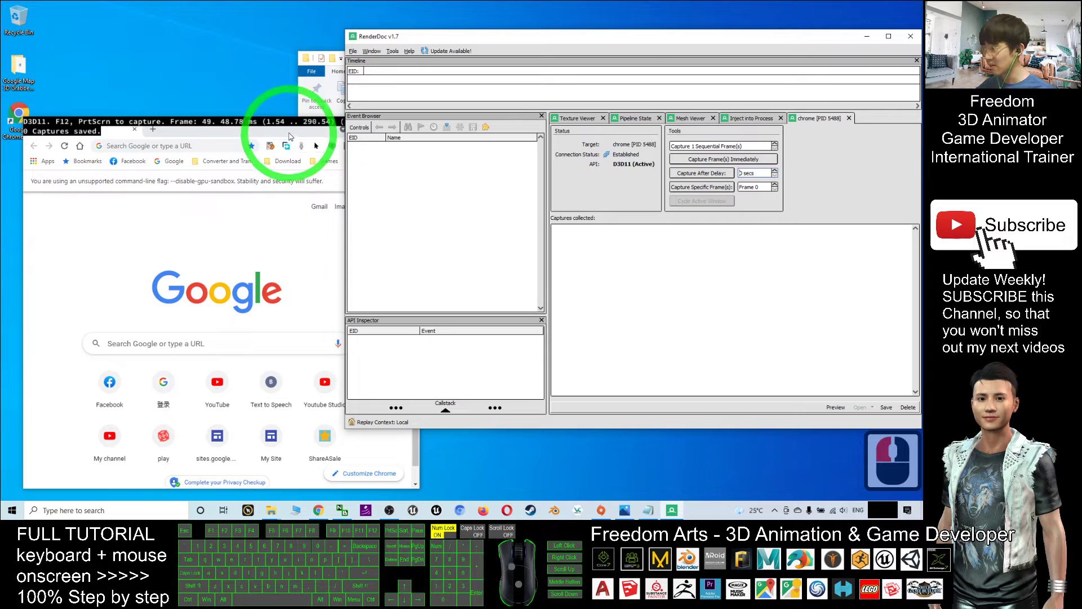
Step: Maximize Chrome and go to map.google.com
left_click_drag(288, 135, 555, 6)
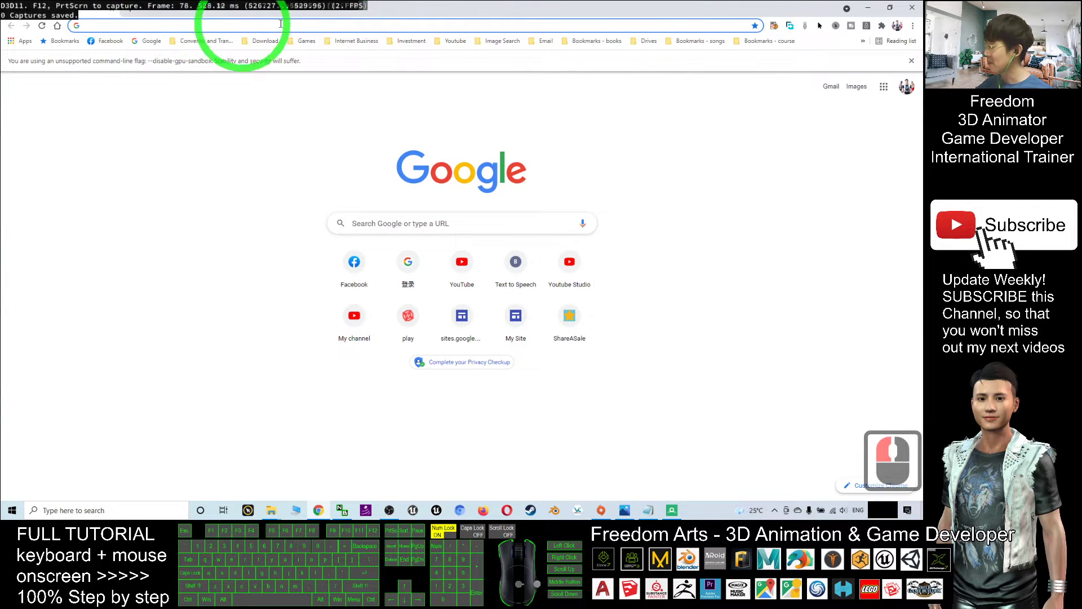
type("map.google.com")
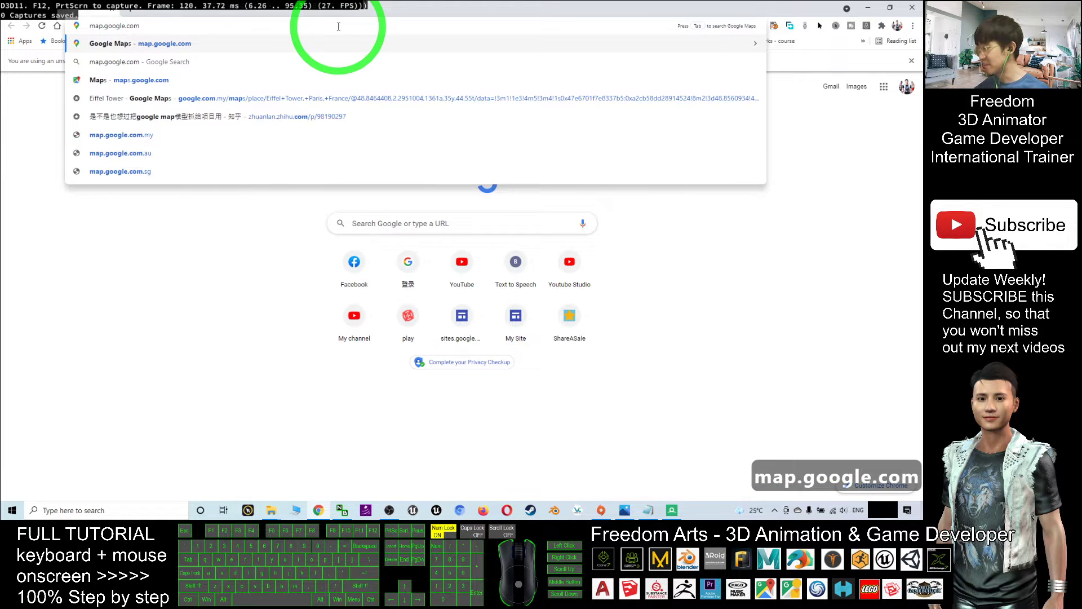
key("Return")
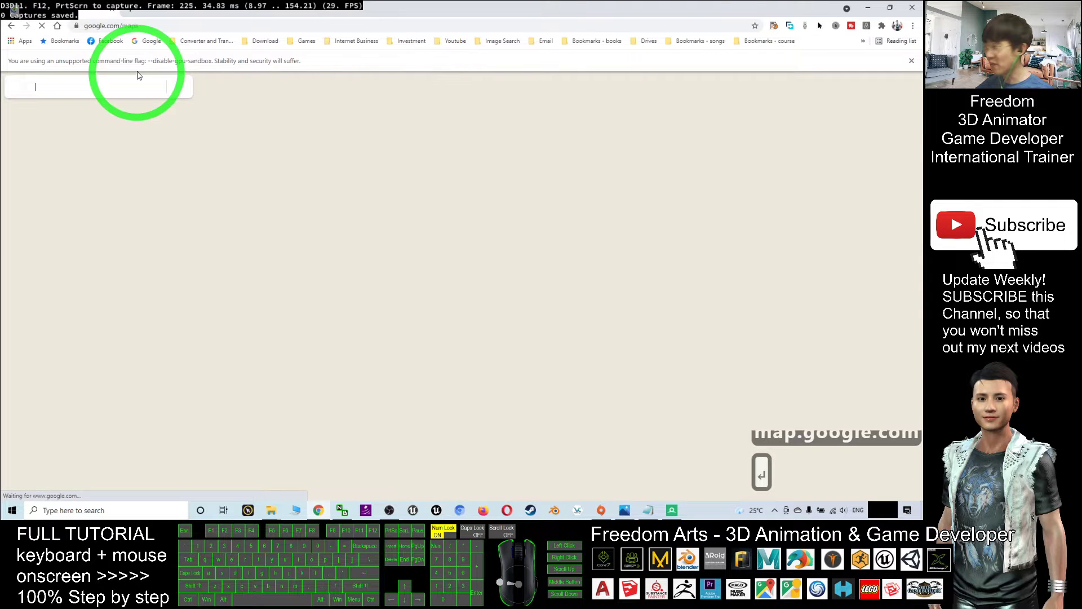
scroll(440, 243, "up", 20)
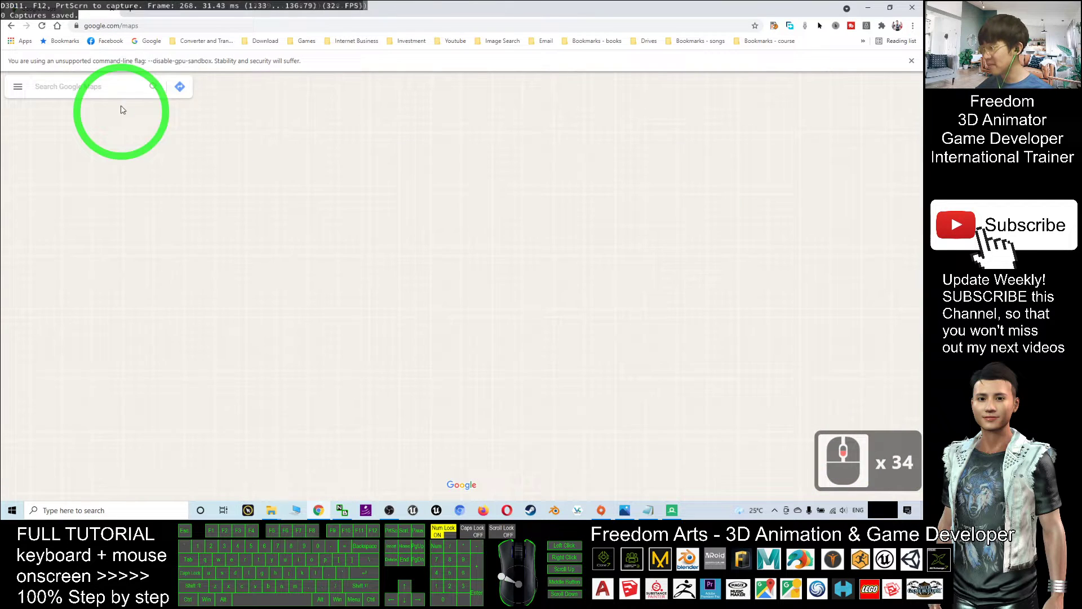
Step: Search Google Maps for 'paris france'
left_click(82, 87)
type("n")
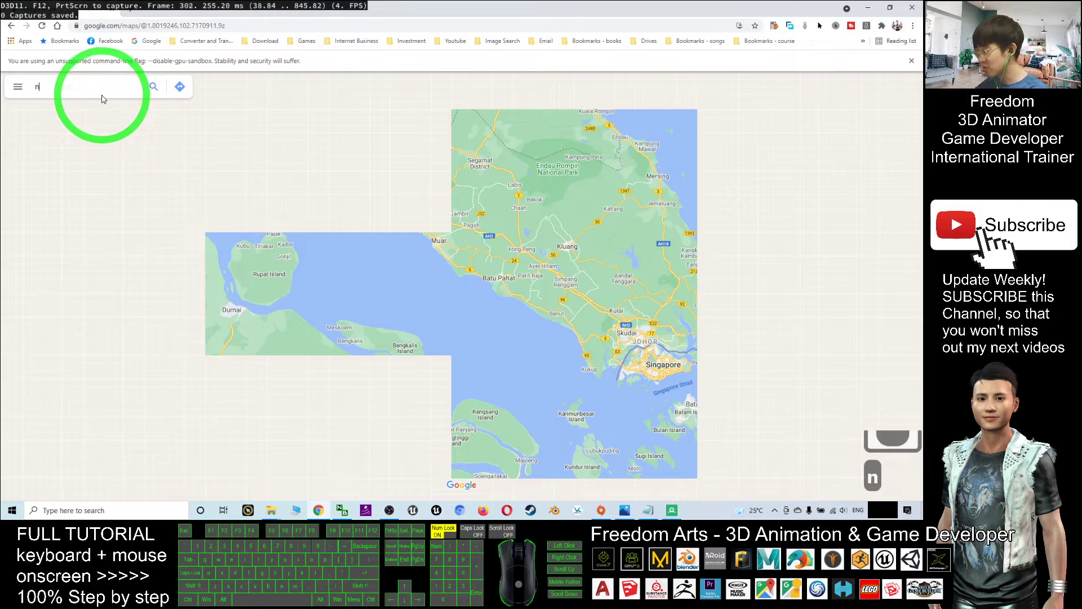
key("BackSpace")
key("BackSpace")
type("pari")
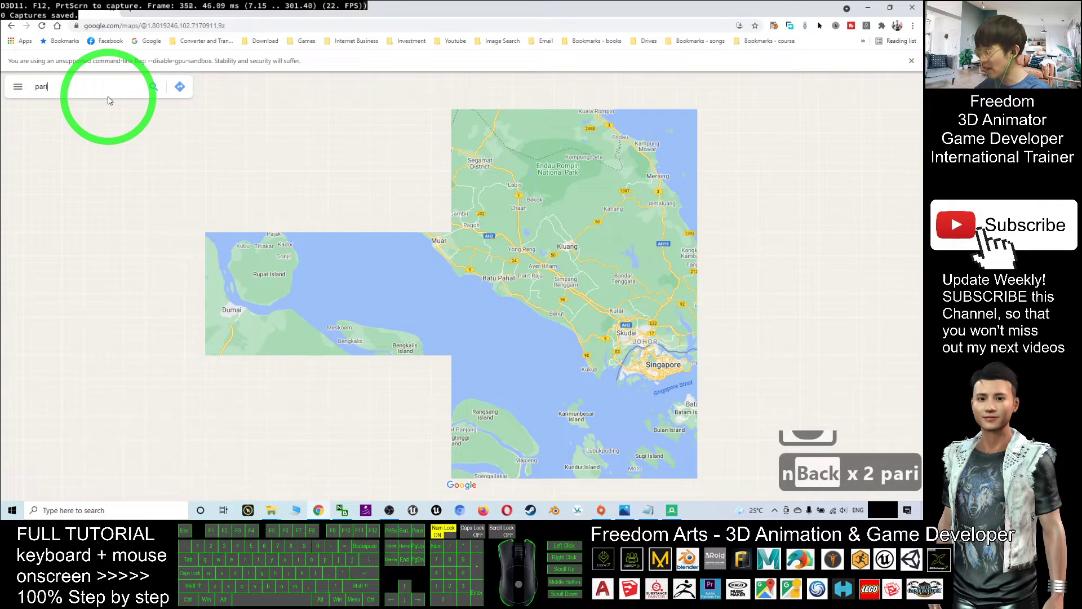
type("france")
key("Return")
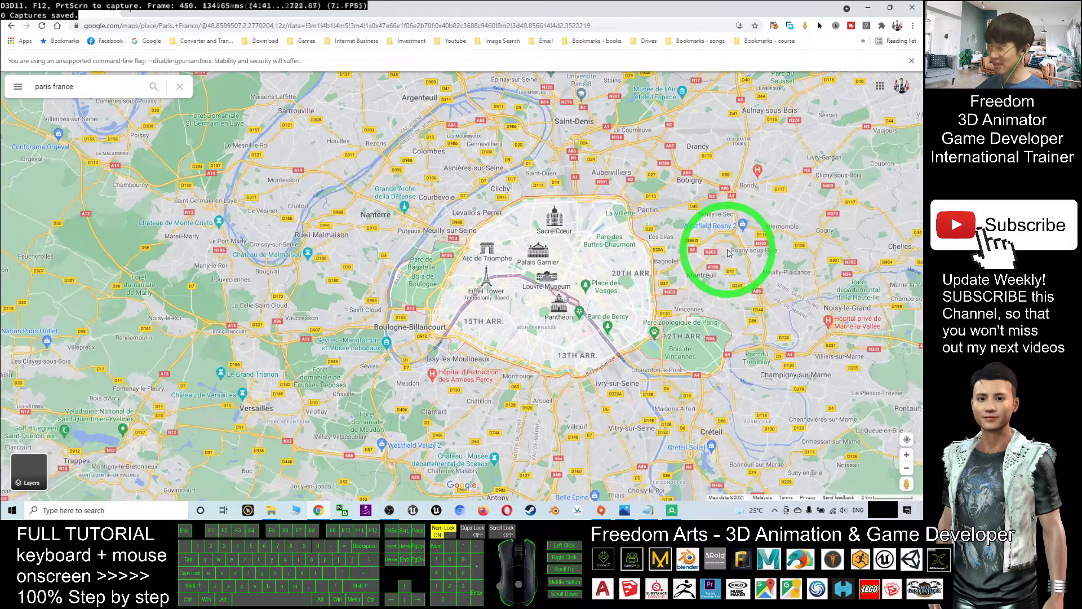
Step: Zoom and pan the Paris map in on the Eiffel Tower
scroll(550, 289, "up", 8)
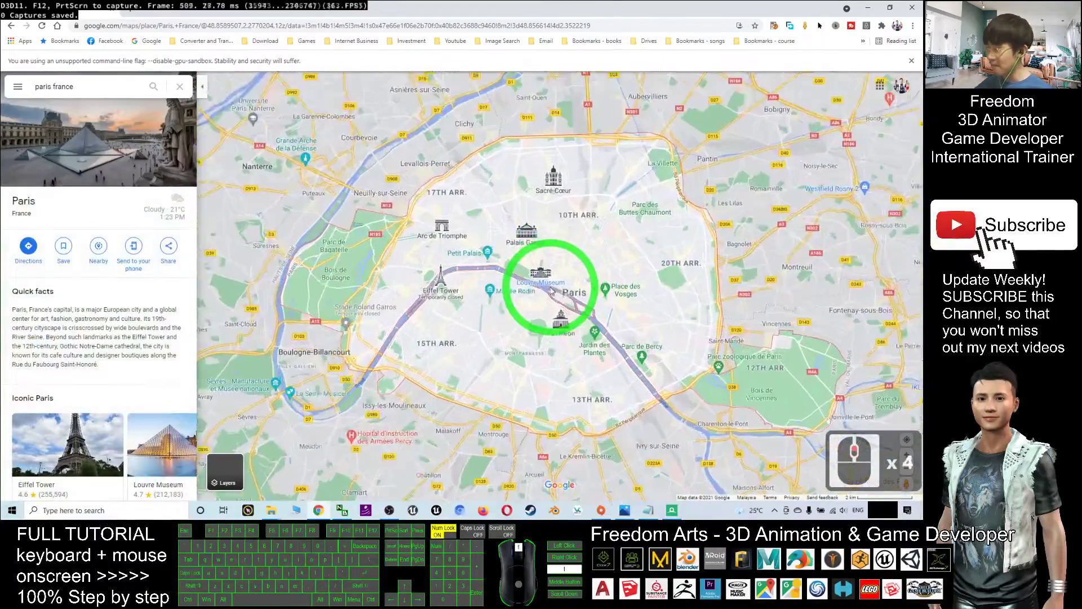
left_click_drag(498, 319, 642, 394)
scroll(430, 268, "up", 5)
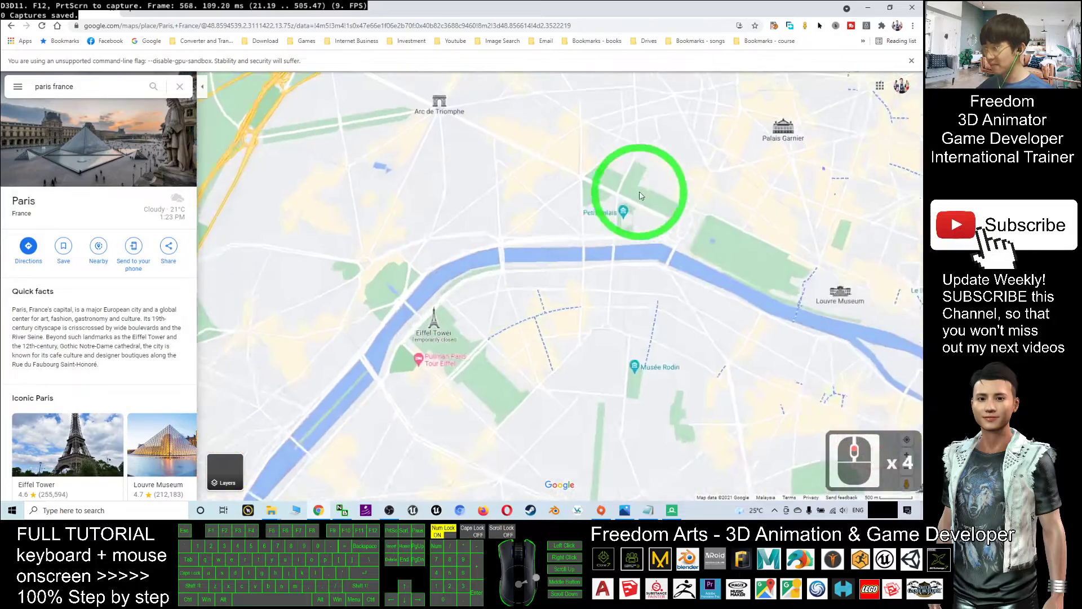
left_click_drag(604, 247, 631, 218)
left_click(409, 338)
scroll(409, 338, "up", 3)
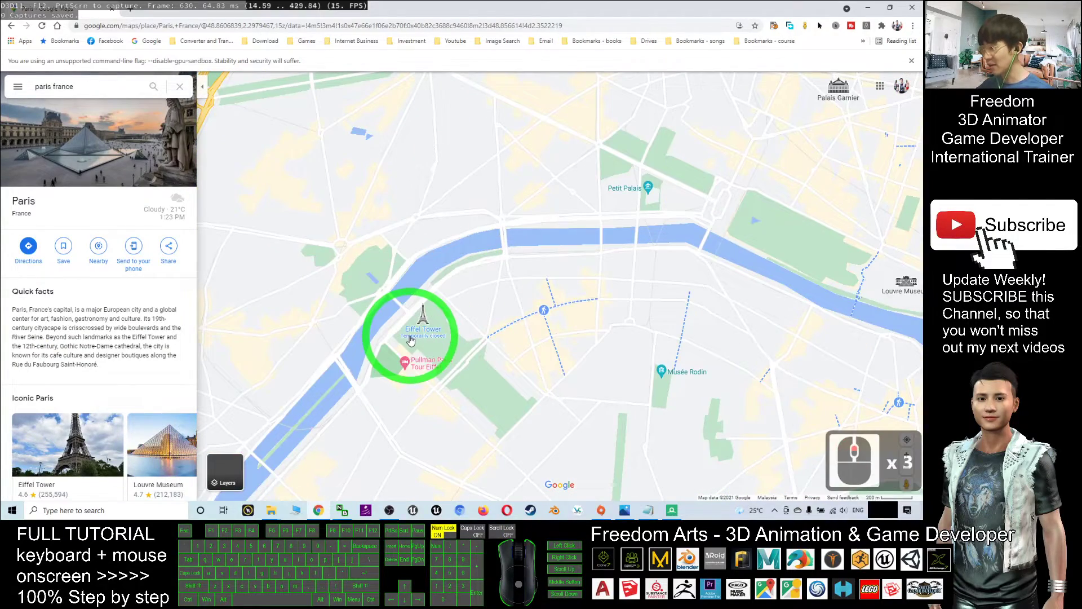
Step: Switch the map to Satellite imagery and zoom in centred on the Eiffel Tower
scroll(410, 331, "up", 1)
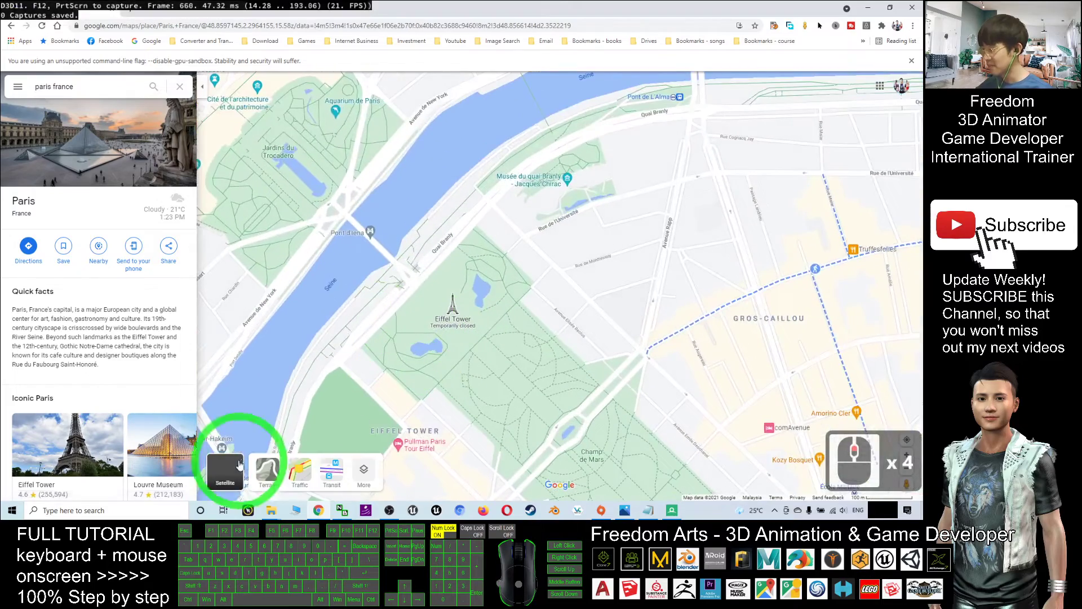
mouse_move(225, 474)
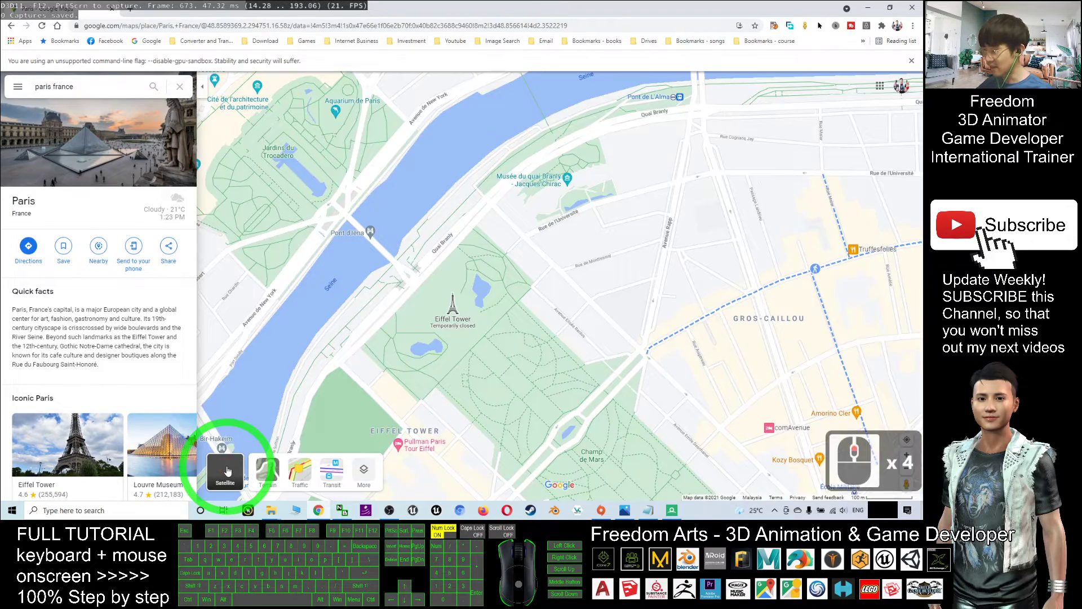
left_click(227, 471)
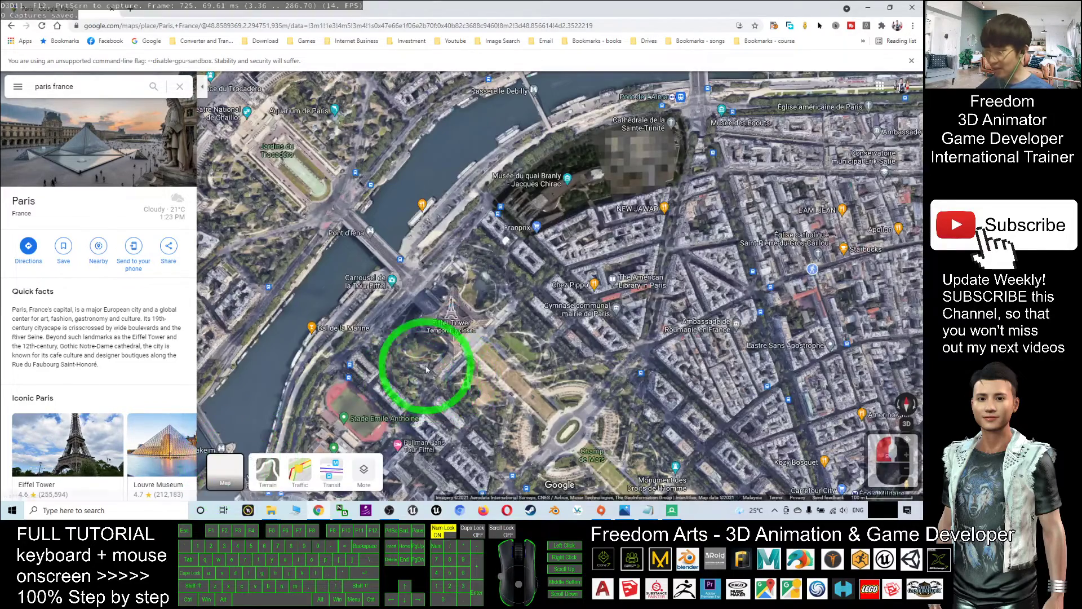
left_click_drag(423, 374, 475, 330)
scroll(495, 330, "up", 3)
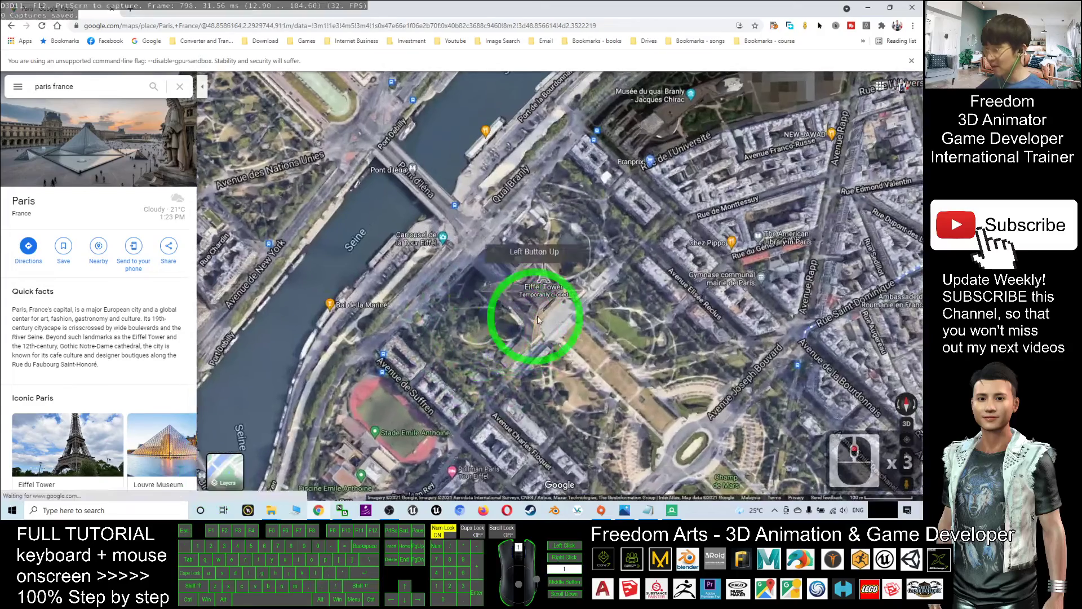
scroll(564, 320, "up", 1)
left_click_drag(574, 320, 574, 321)
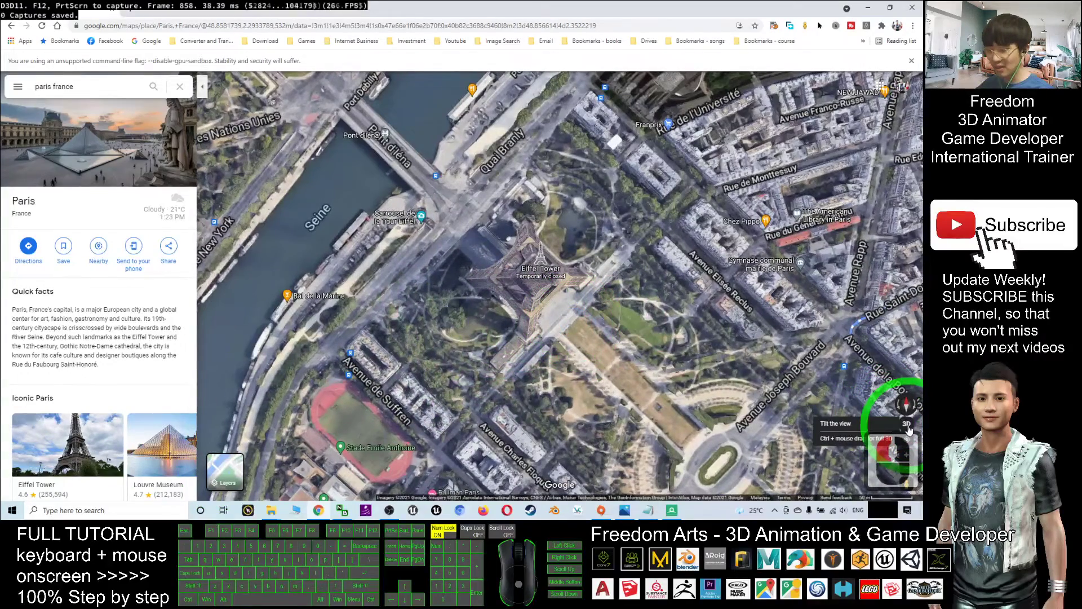
Step: Tilt the view into 3D around the tower and bring RenderDoc back in front
left_click(907, 427)
left_click_drag(568, 356, 488, 380)
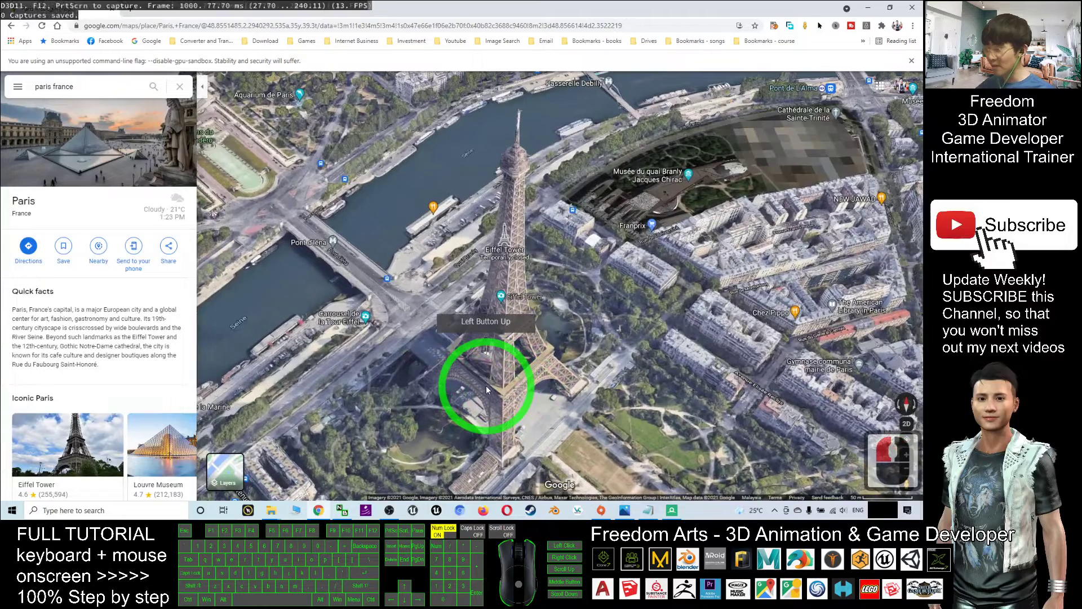
left_click(674, 512)
left_click(674, 196)
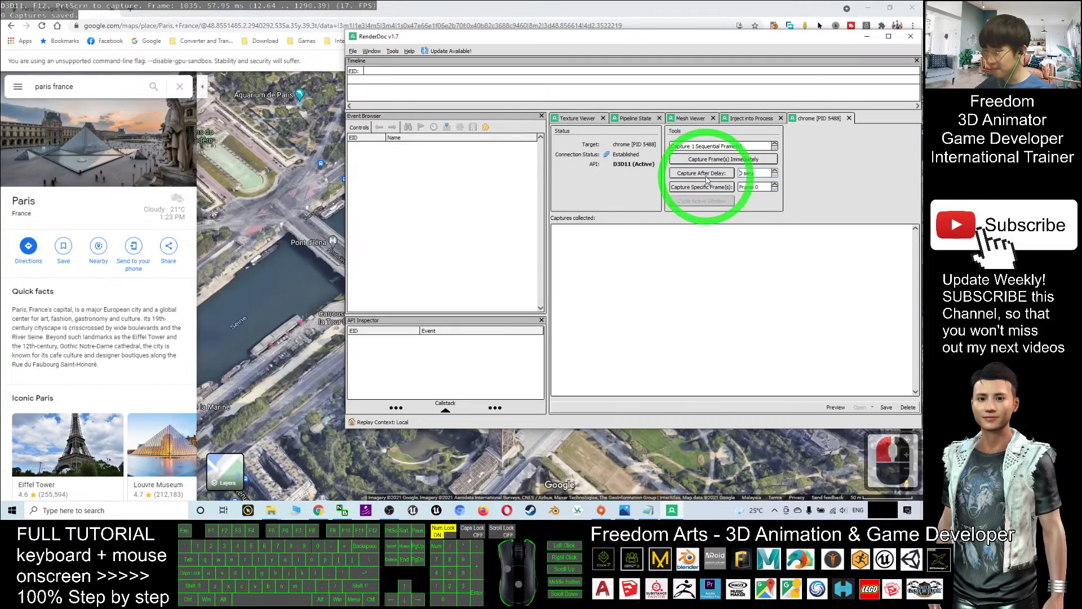
Step: Capture a frame of the 3D Eiffel Tower map using a 5-second delay and F12
left_click(742, 173)
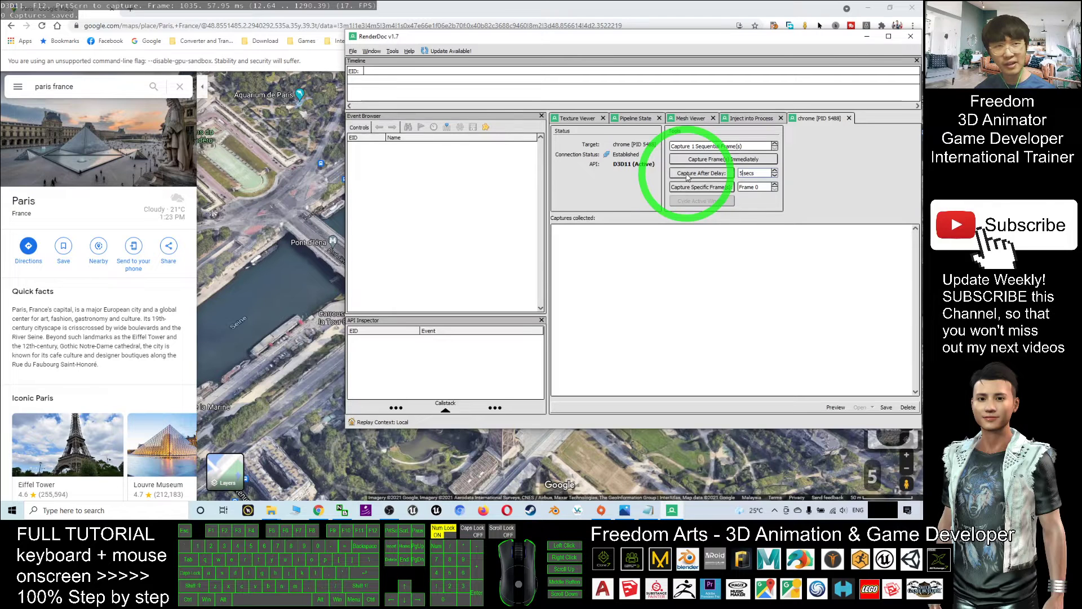
left_click(722, 175)
left_click_drag(362, 229, 415, 218)
key("F12")
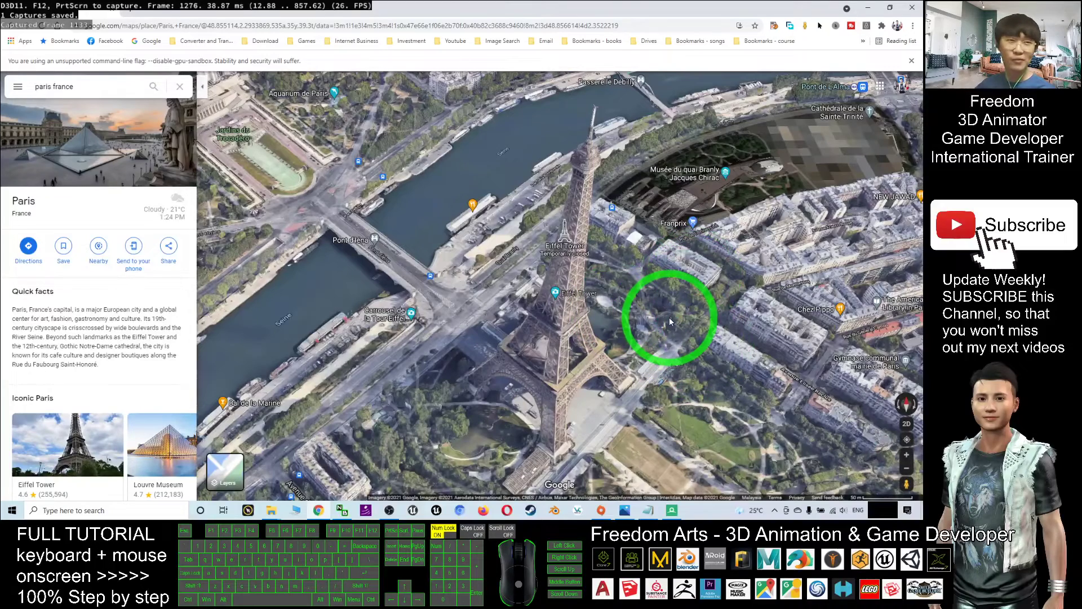
Step: Bring RenderDoc forward with the collected frame #1133 capture and close Chrome
left_click(670, 511)
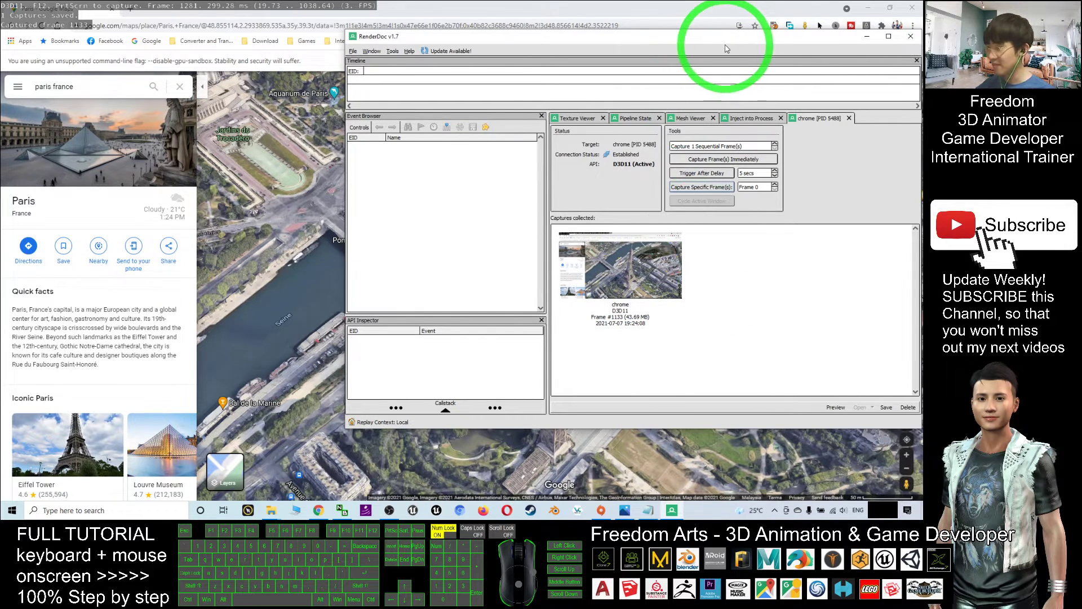
left_click_drag(658, 49, 587, 58)
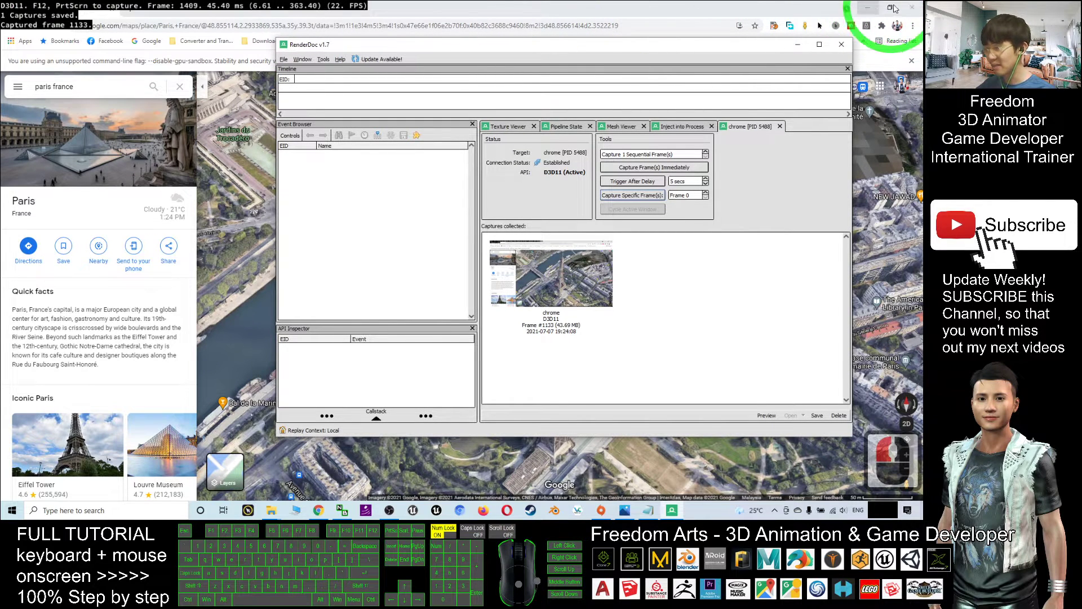
left_click(913, 8)
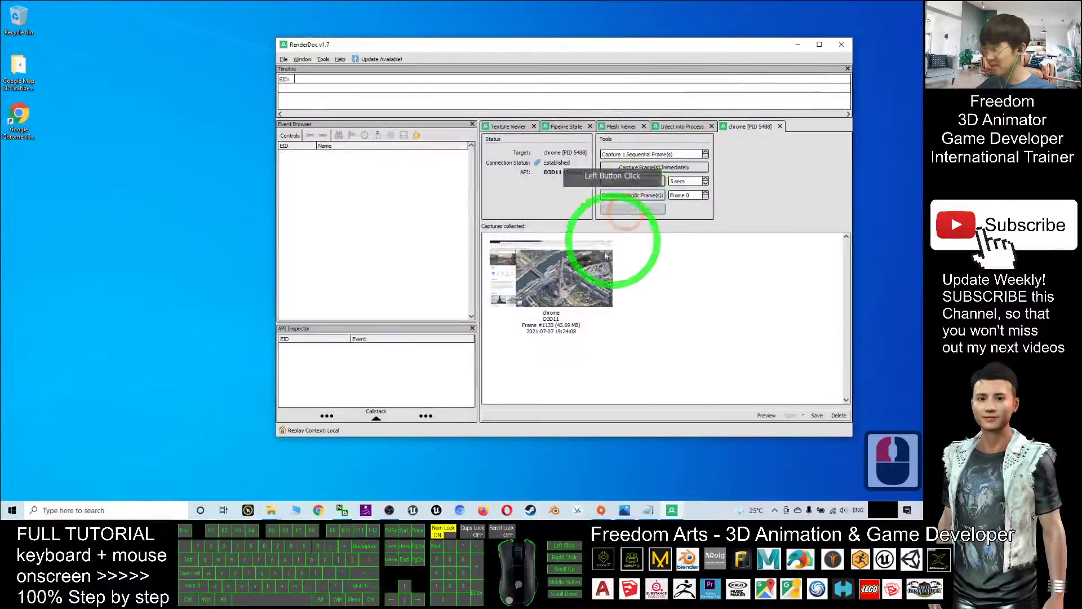
Step: Open the captured chrome frame and start Save Capture As on the Desktop
double_click(556, 287)
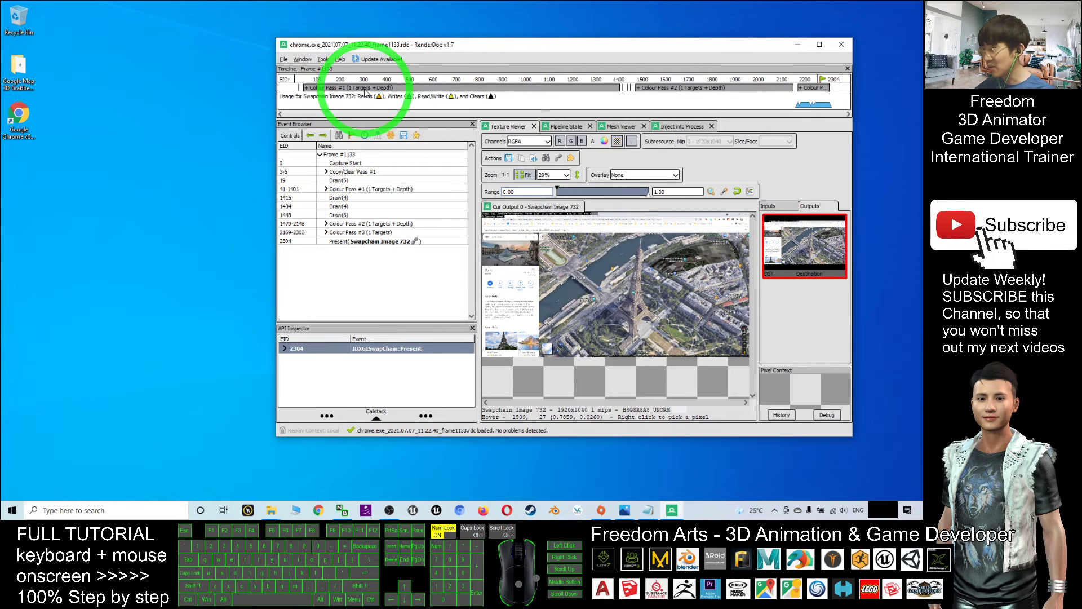
right_click(810, 250)
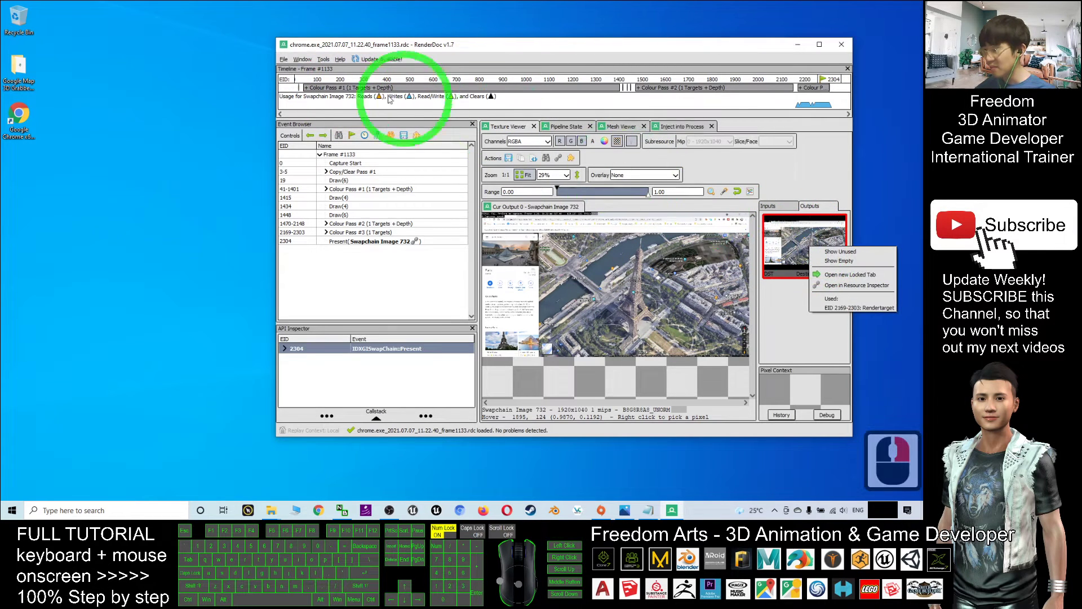
left_click(285, 59)
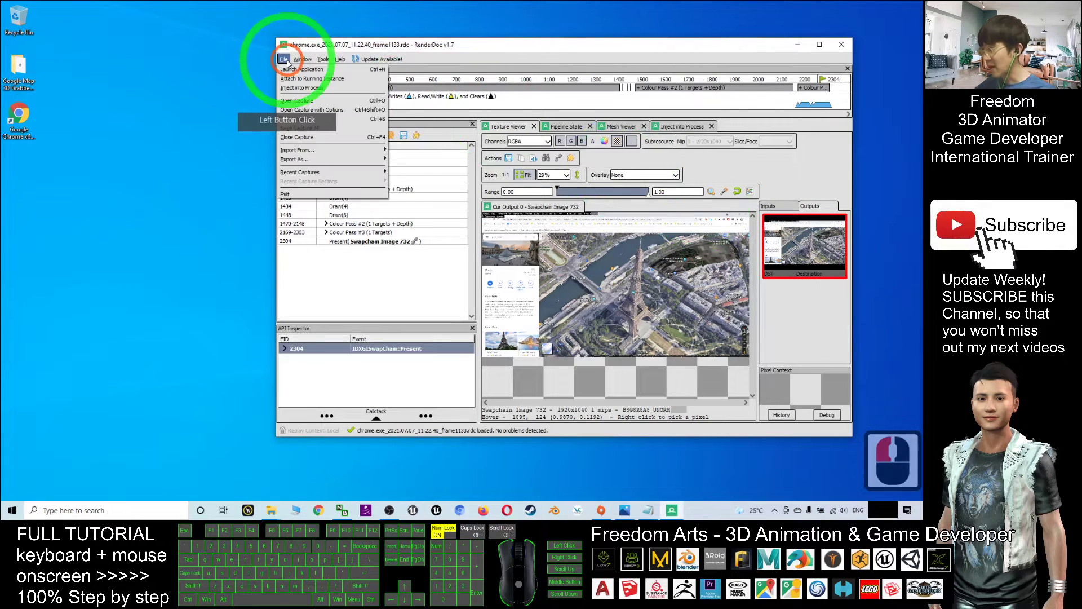
left_click(316, 129)
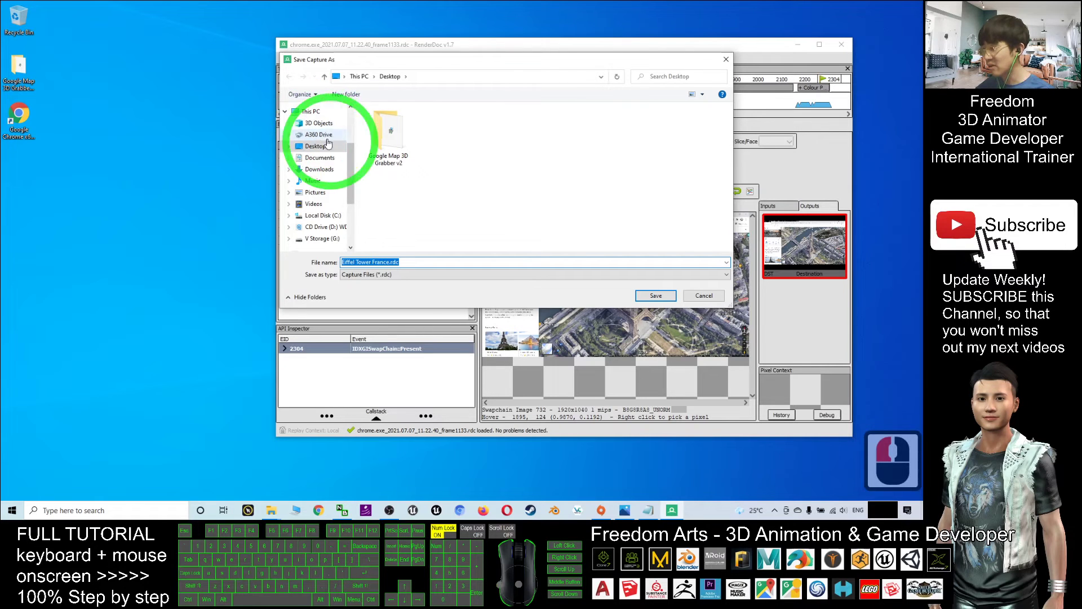
left_click(318, 146)
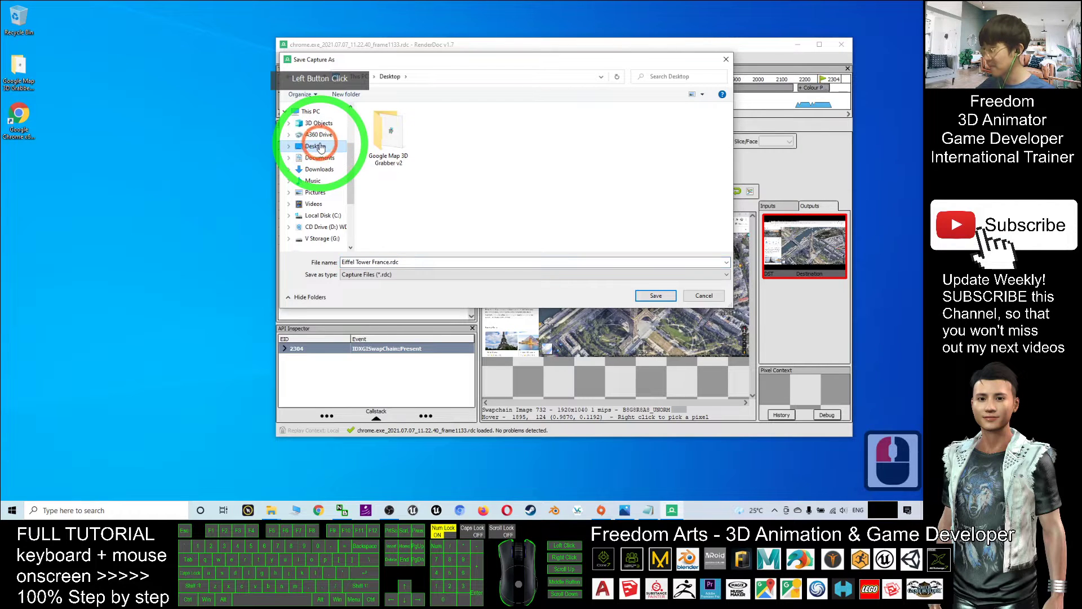
Step: Create a new 'Eiffel Tower' folder on the Desktop and open it
right_click(470, 196)
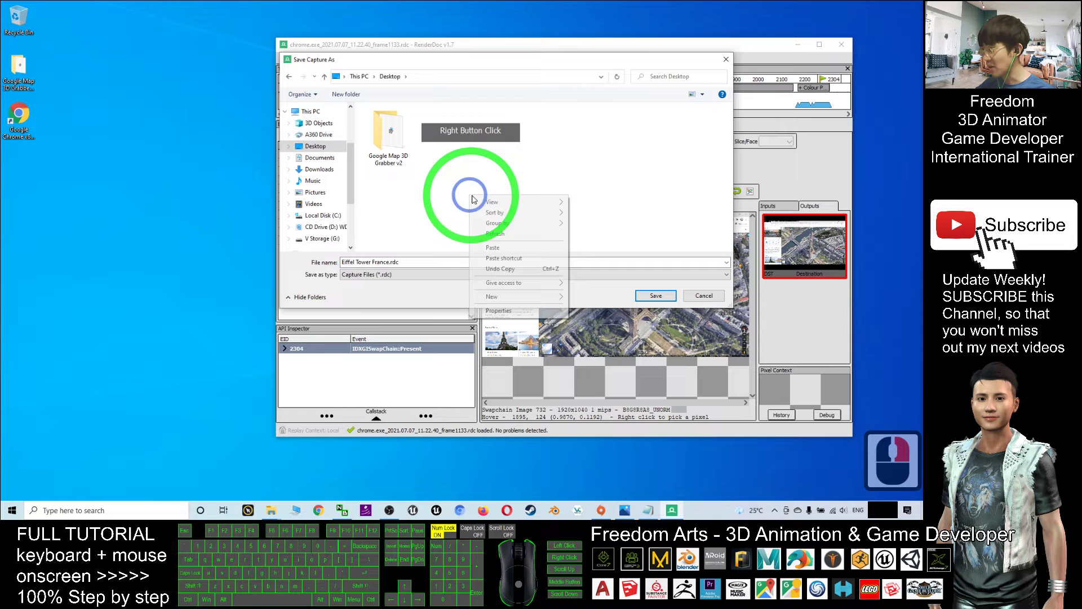
left_click(519, 297)
left_click(588, 296)
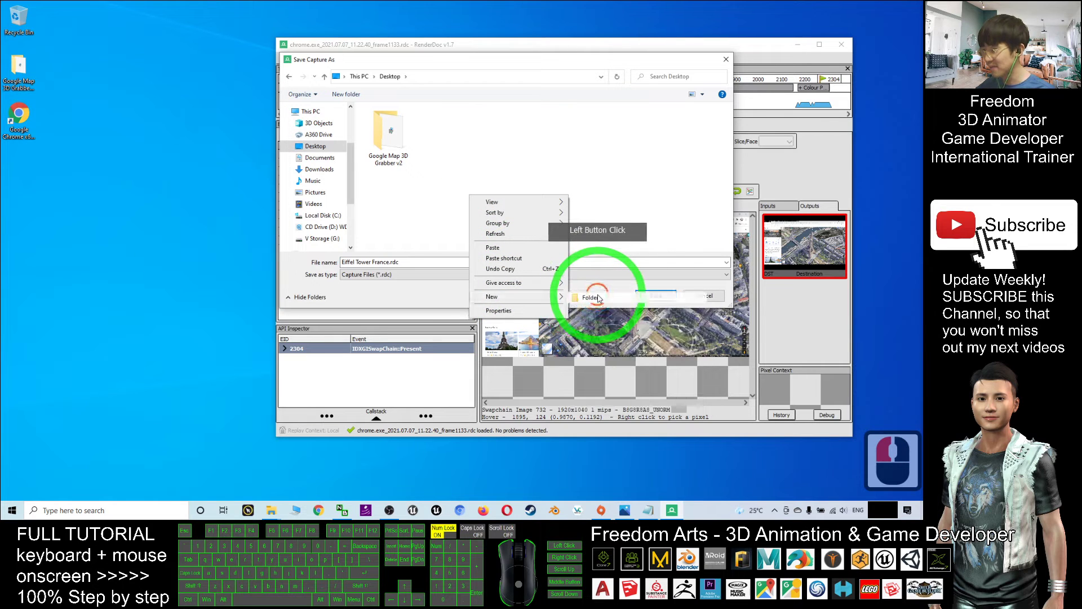
type("Eiffel")
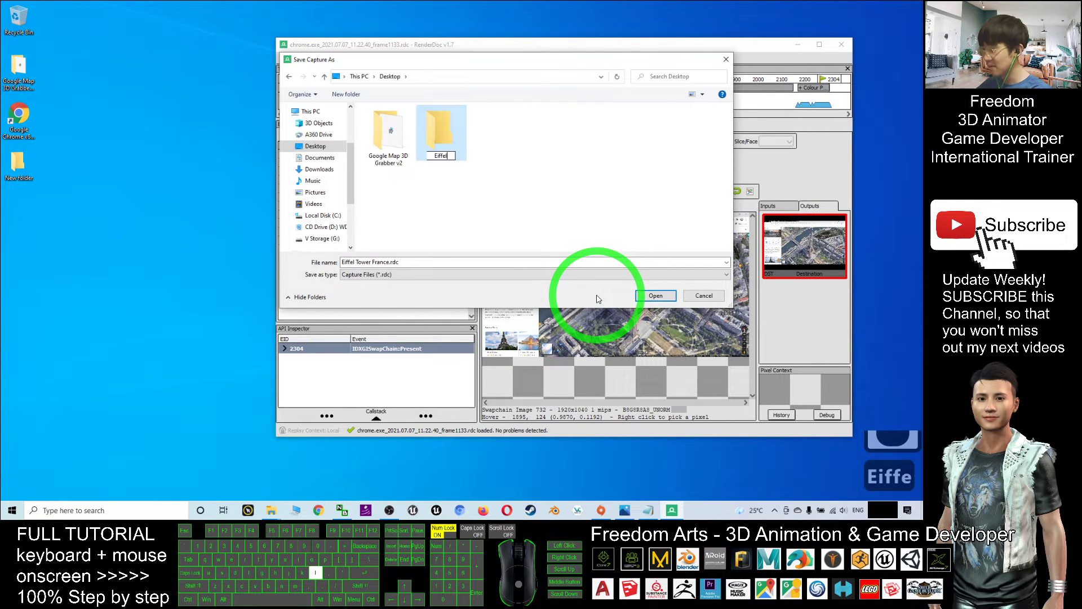
type(" Tower")
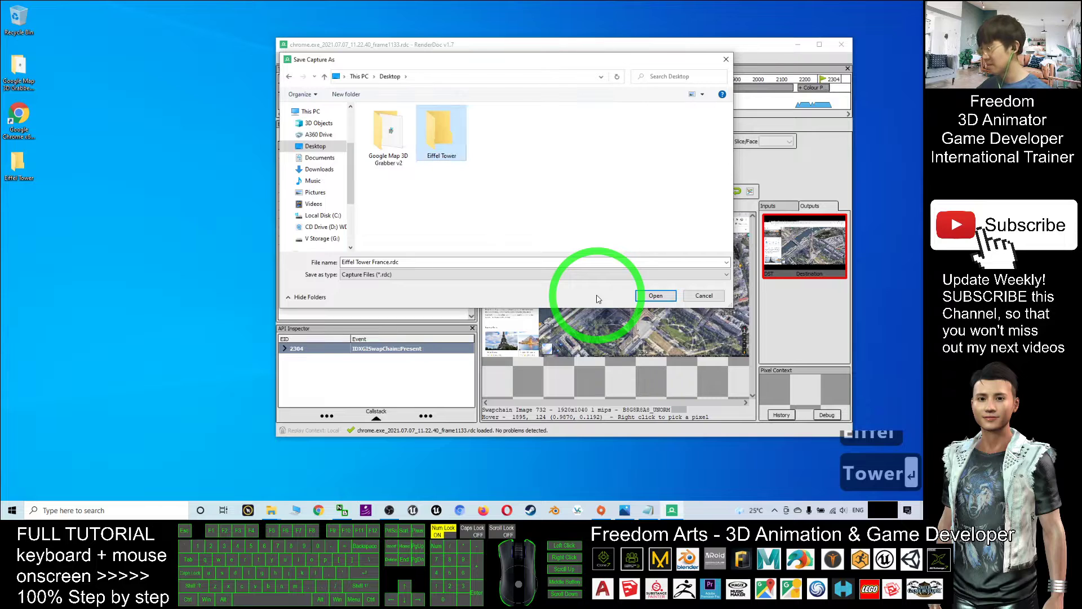
key("Return")
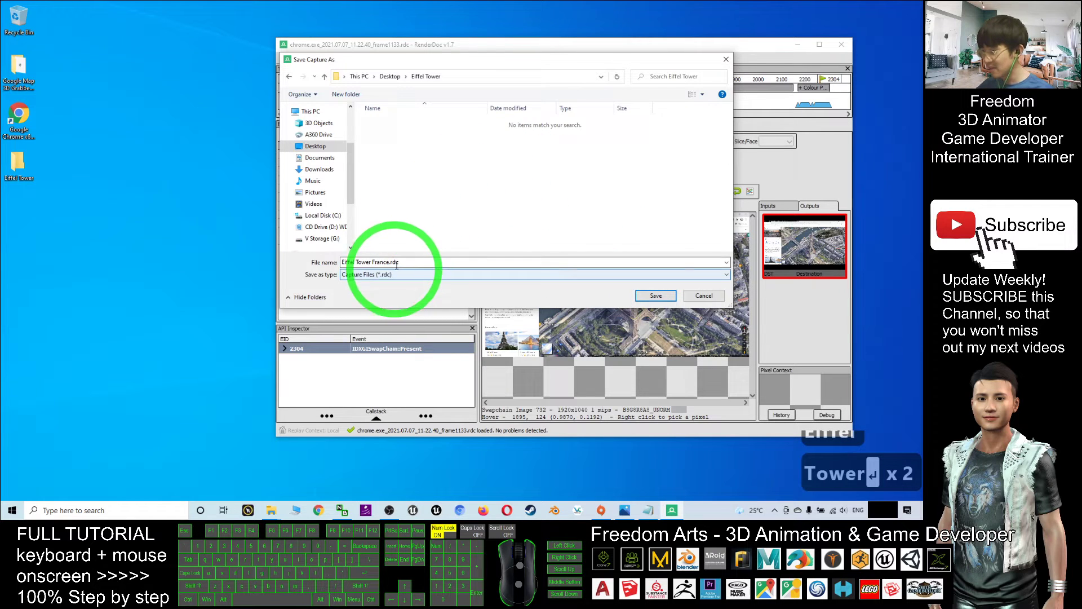
Step: Save the capture as Eiffel Tower.rdc in that folder
left_click(404, 260)
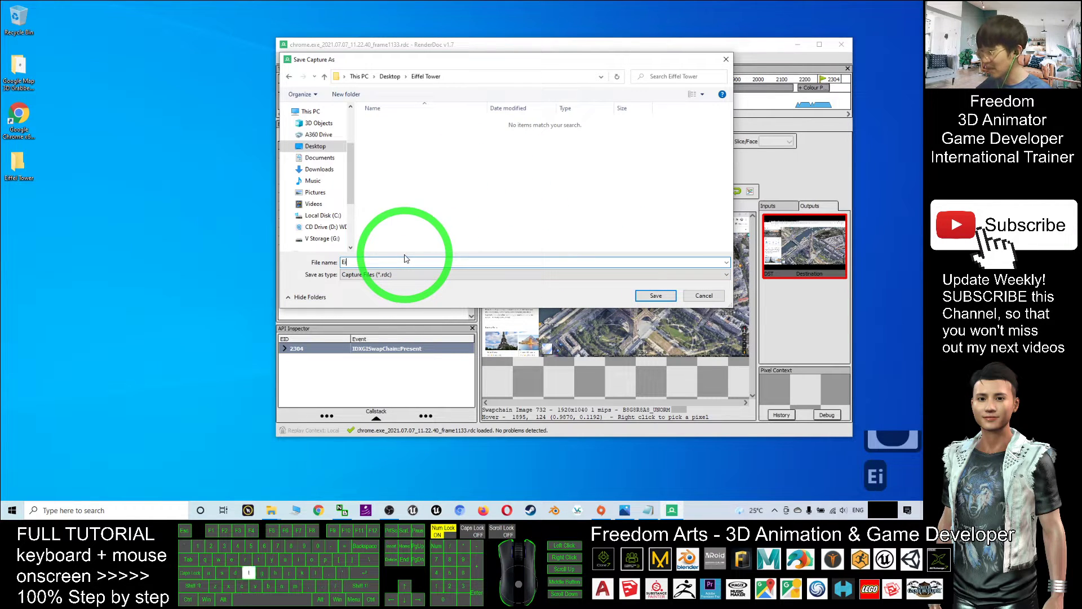
type("Eiffel Tower")
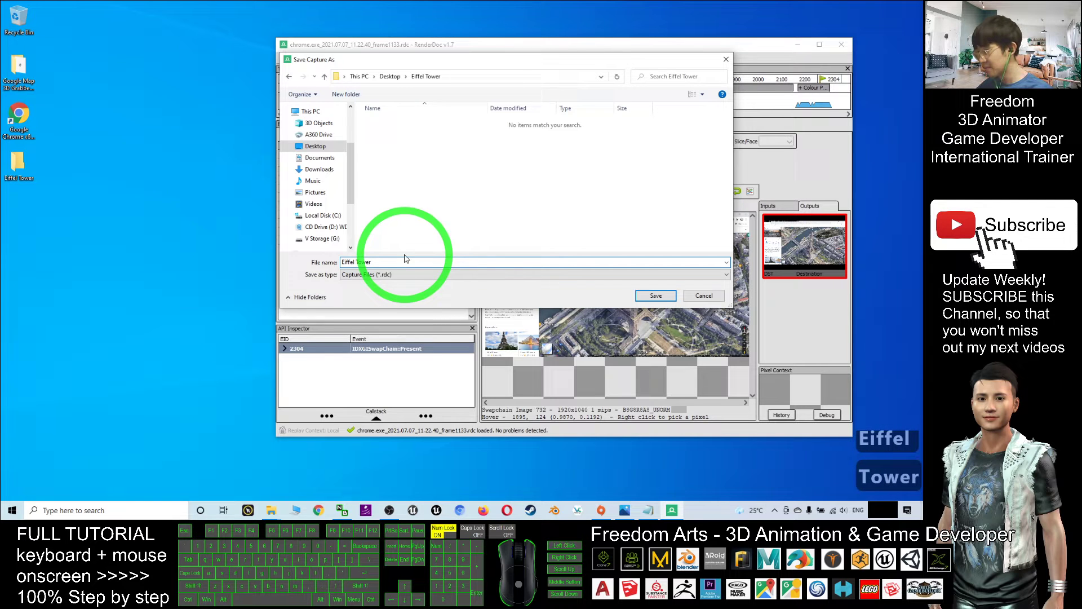
left_click(382, 275)
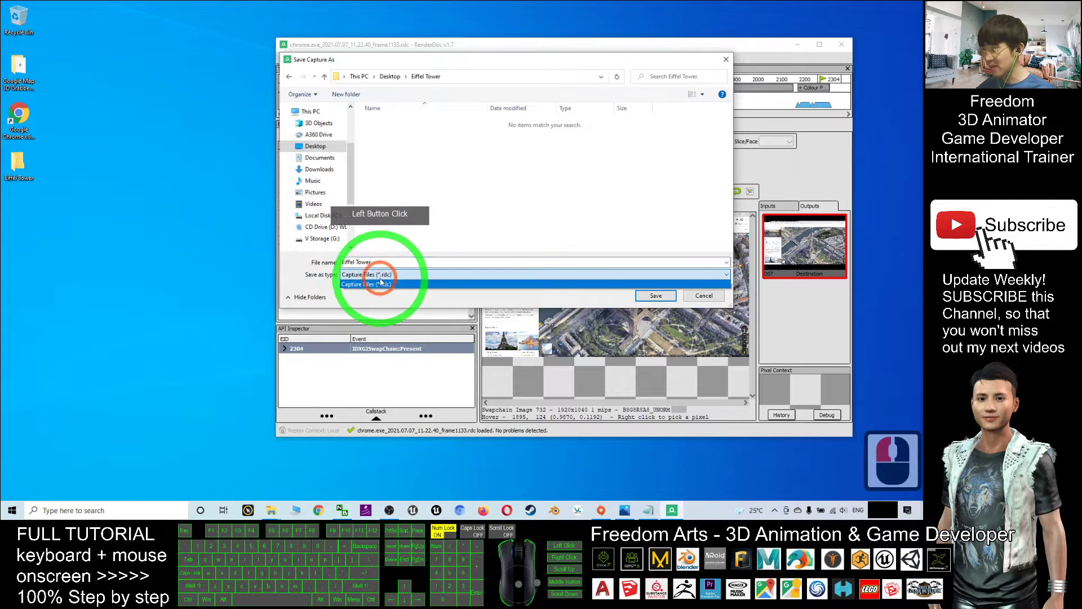
left_click(381, 284)
left_click(655, 295)
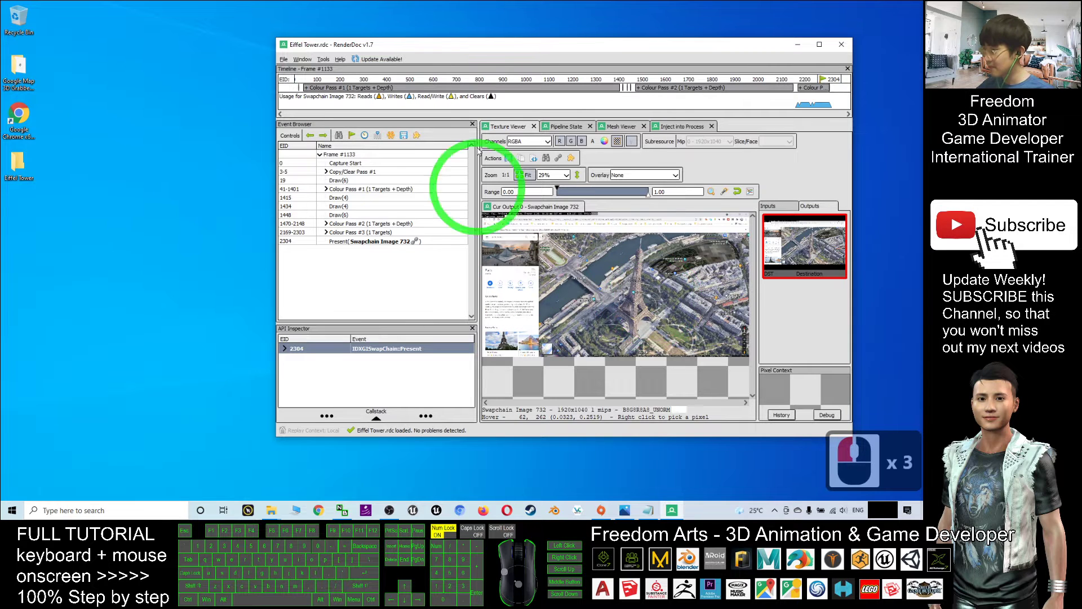
Step: Select the saved Eiffel Tower.rdc capture in its folder, then close RenderDoc
left_click(17, 157)
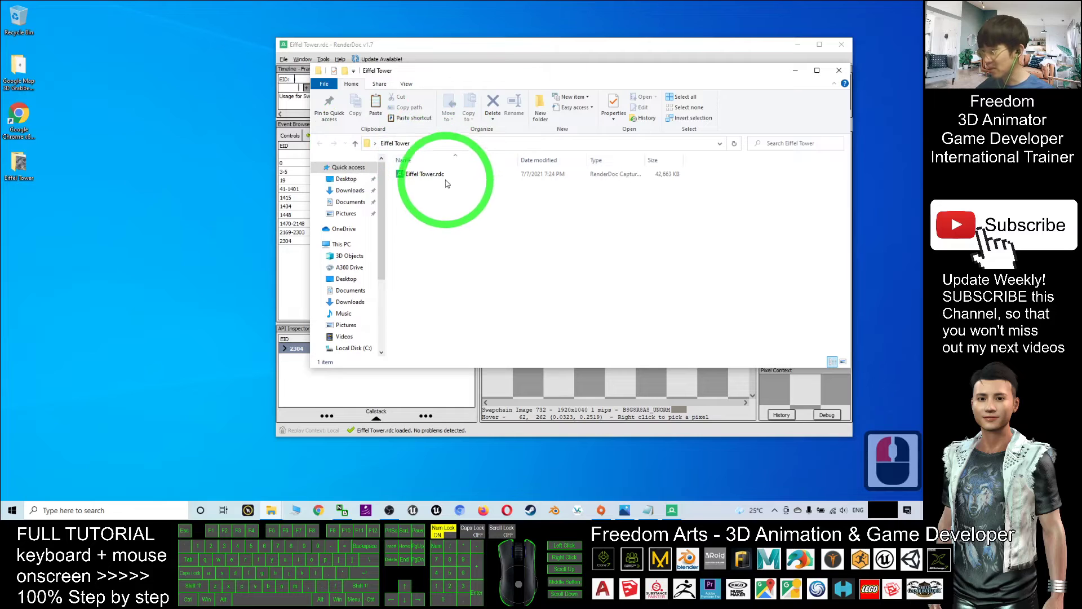
left_click(428, 174)
left_click_drag(507, 82, 386, 152)
left_click(567, 61)
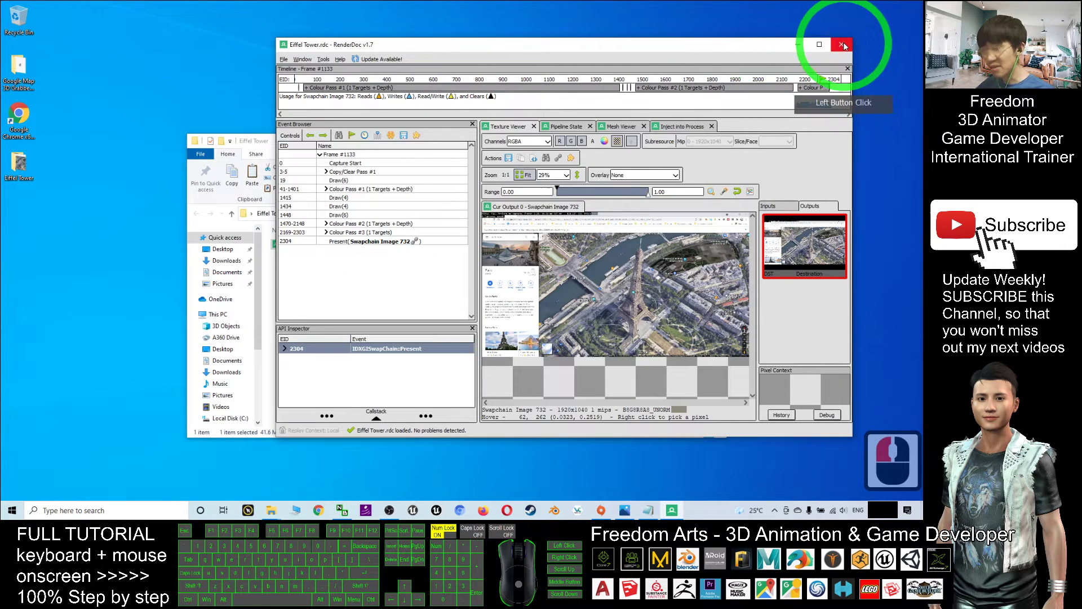
left_click(842, 44)
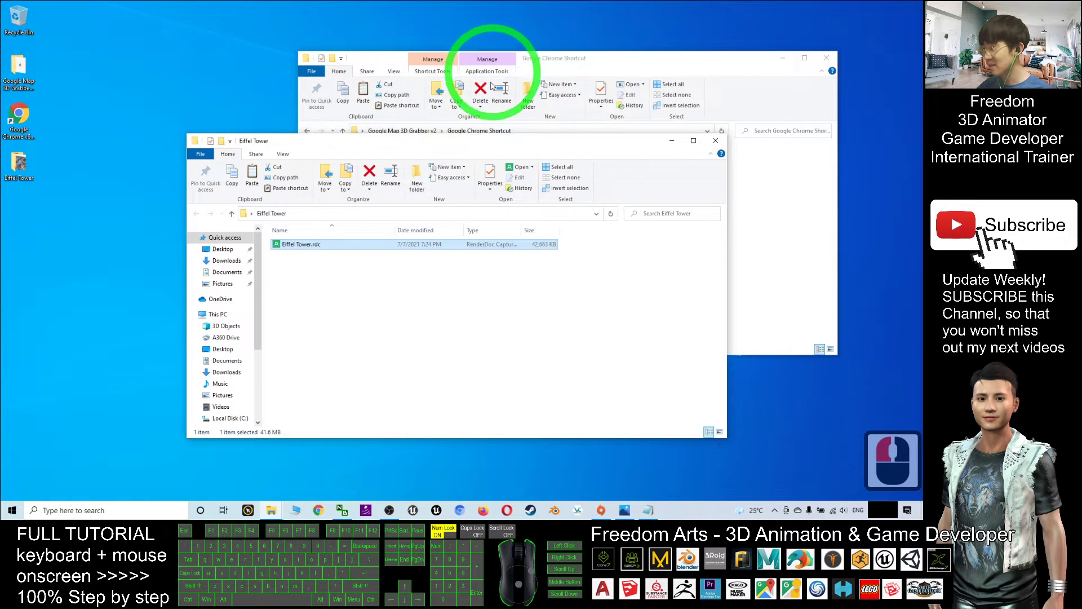
Step: Tidy the desktop windows and close the Google Chrome Shortcut folder
left_click_drag(471, 146, 387, 220)
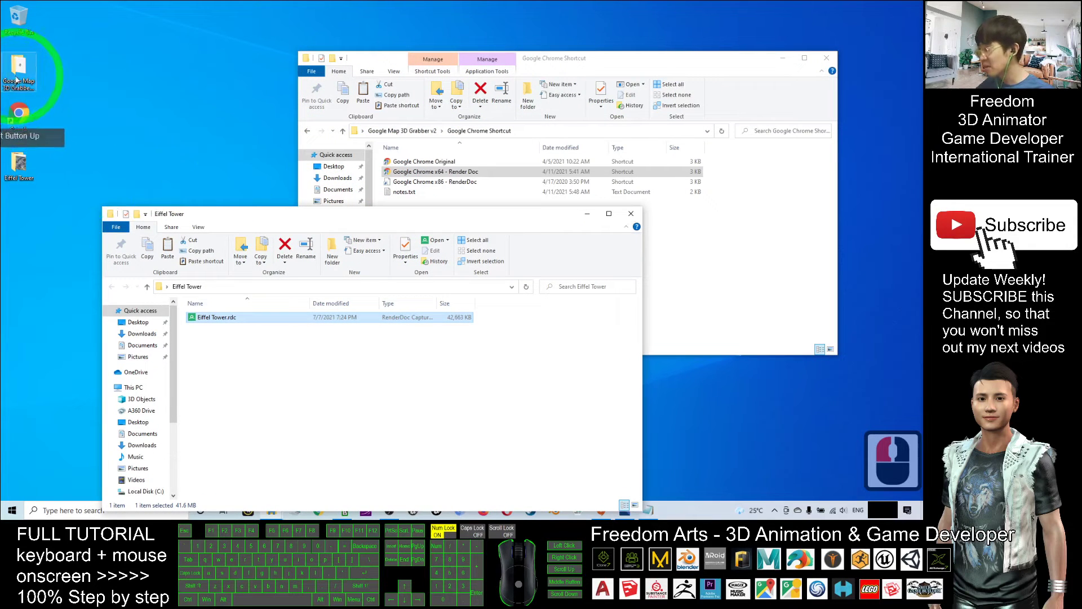
left_click(19, 84)
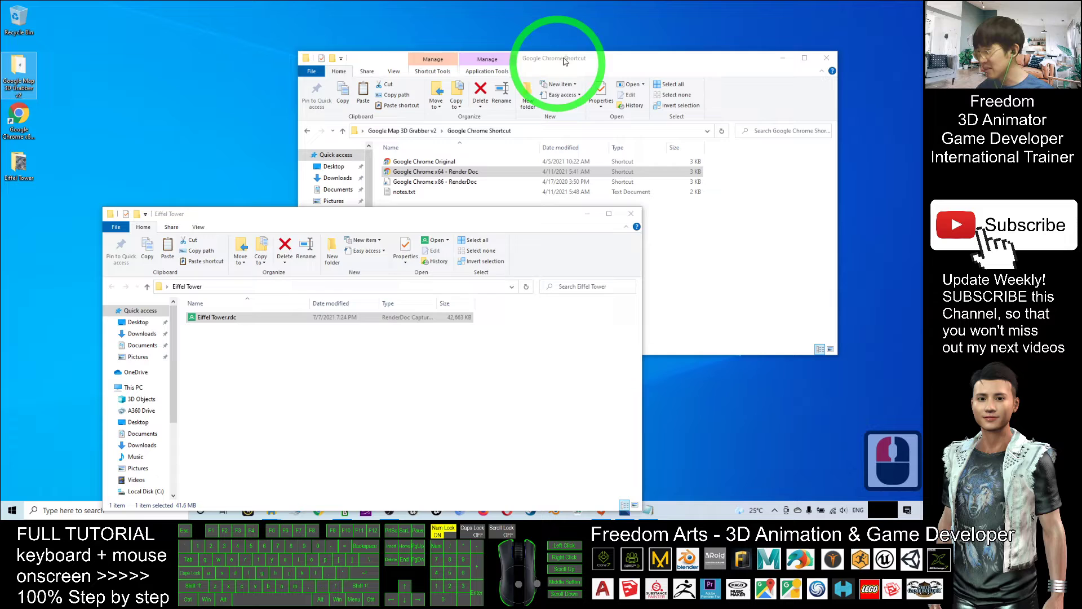
left_click(445, 171)
left_click(827, 57)
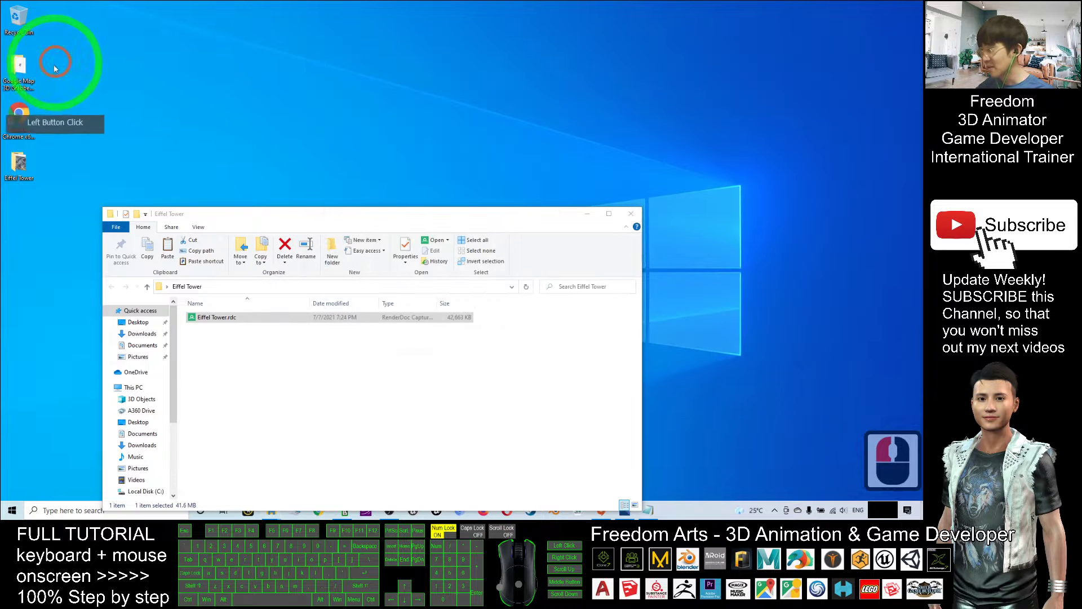
Step: Launch blender.exe from Google Map 3D Grabber's blender-2.90.1-windows64 folder and dismiss the splash screen
double_click(17, 66)
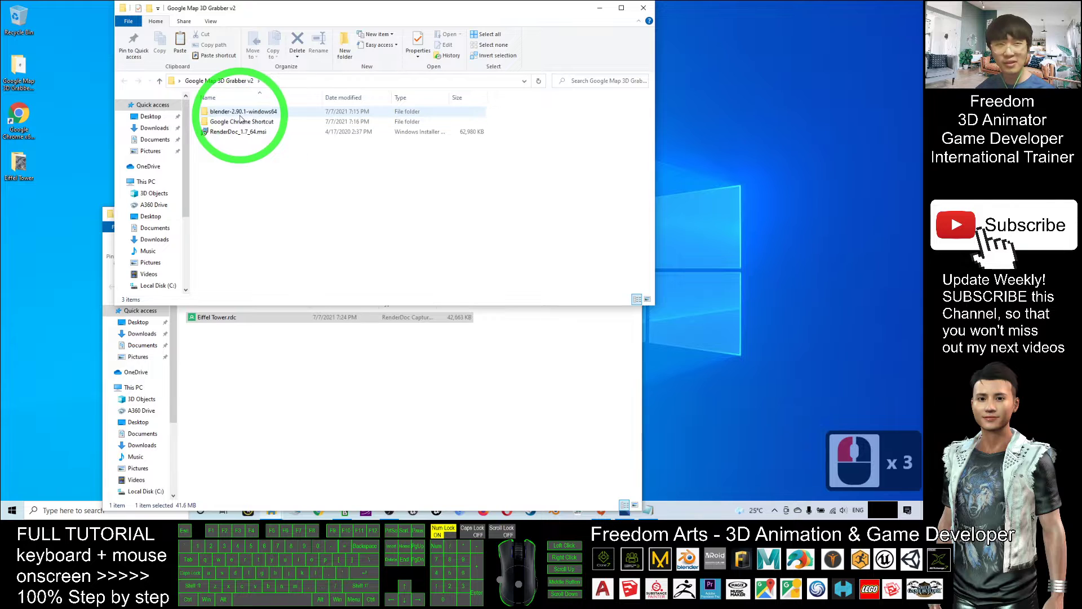
double_click(234, 112)
left_click_drag(338, 11, 602, 62)
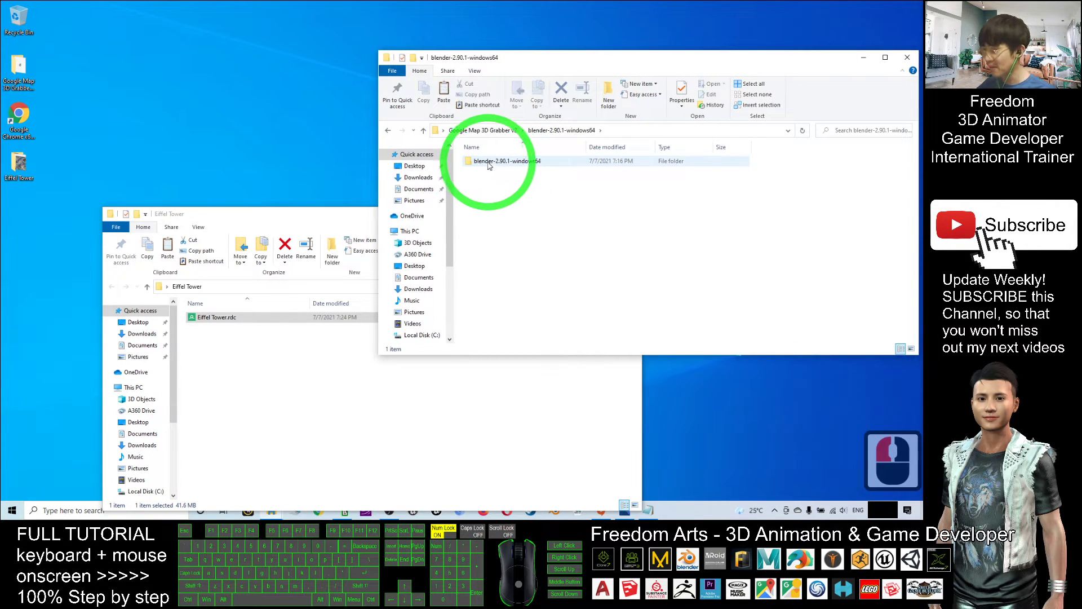
double_click(489, 162)
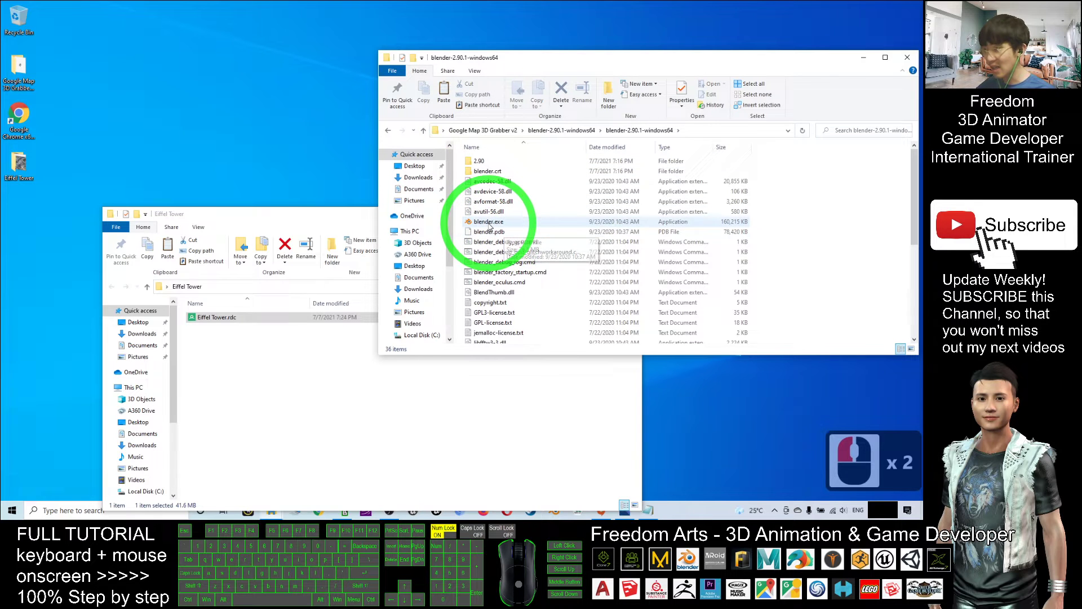
double_click(489, 222)
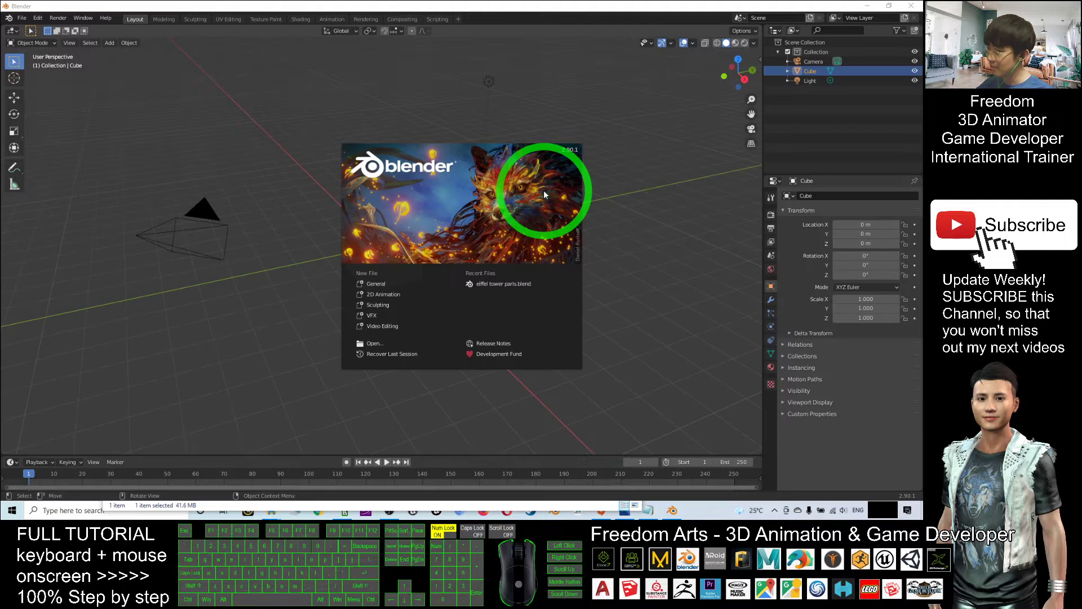
left_click(694, 282)
Step: Box-select and delete the default camera, cube and light
left_click(351, 181)
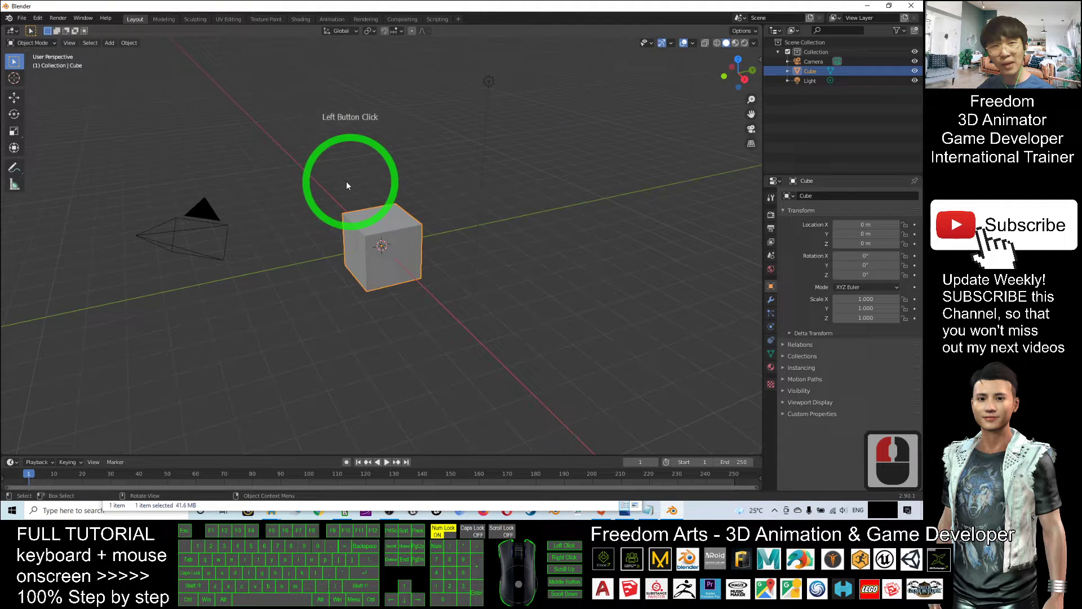
left_click_drag(111, 156, 609, 322)
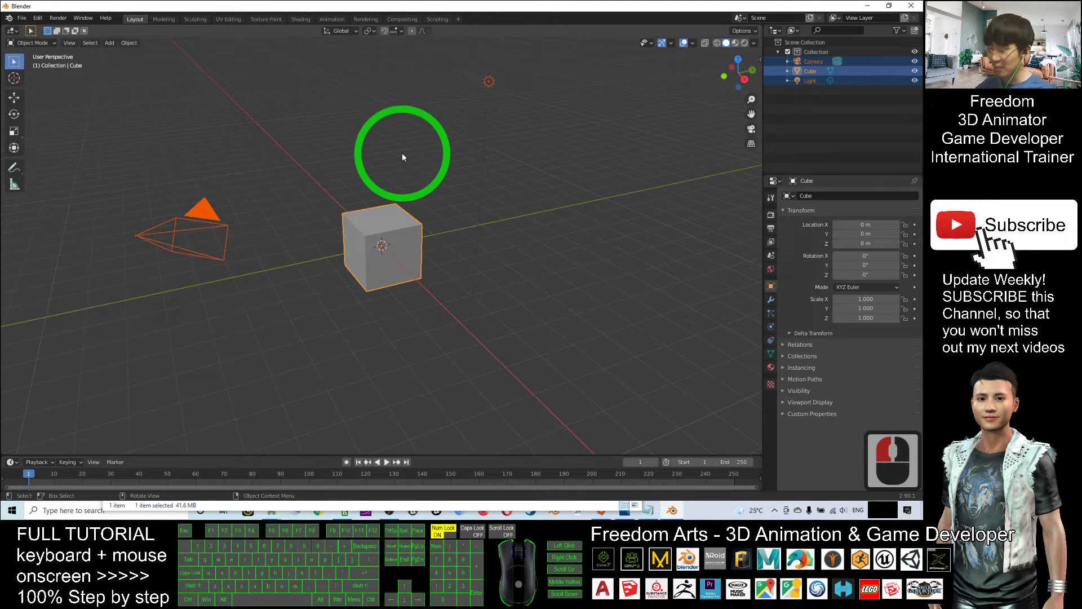
key("Delete")
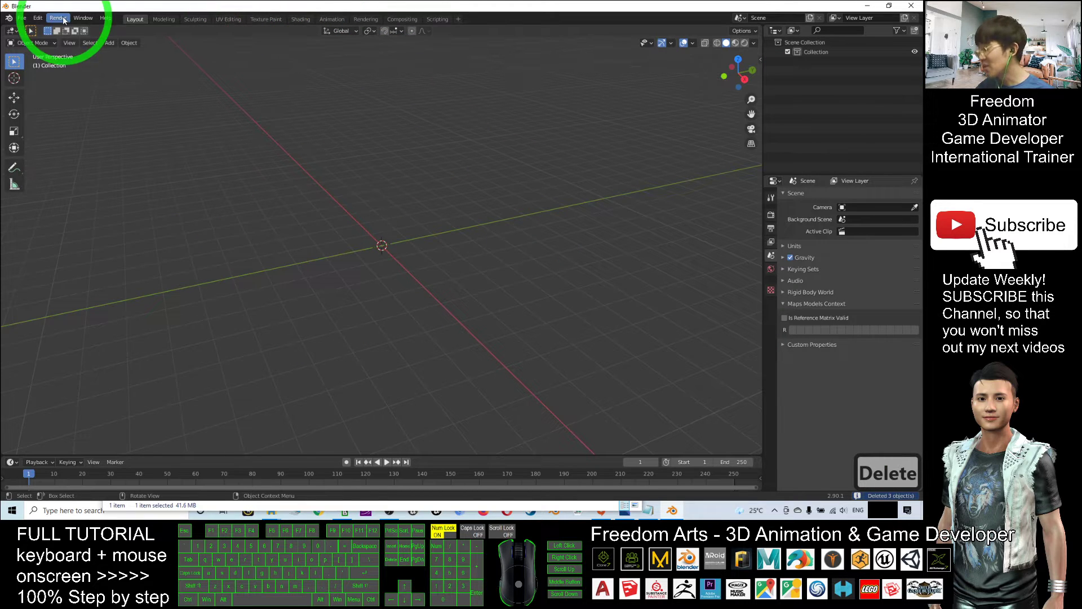
Step: Enable the Maps Models Importer add-on in Preferences by searching 'map'
left_click(38, 18)
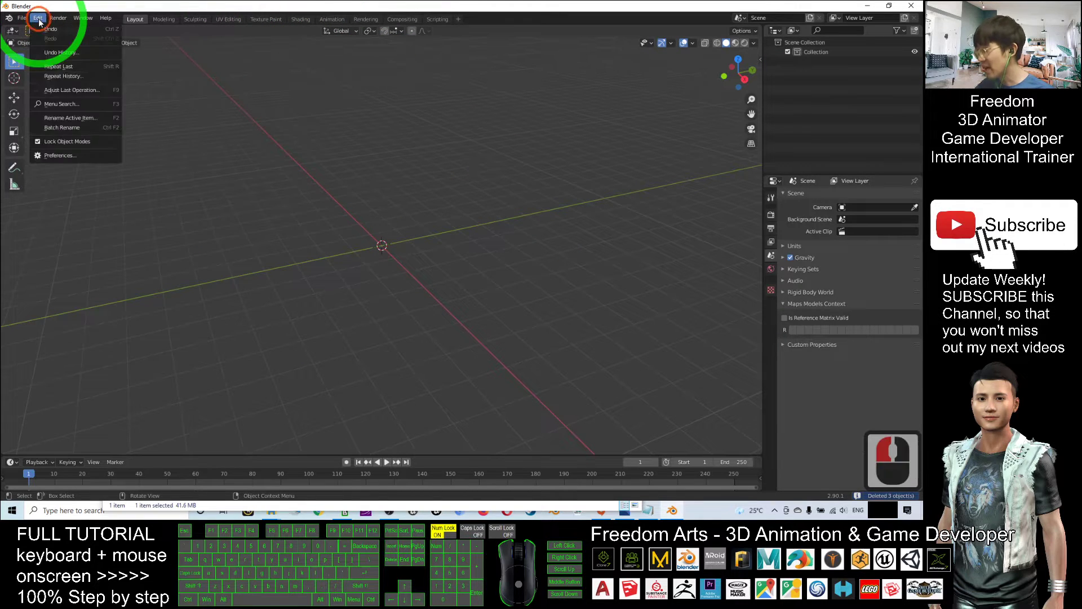
left_click(60, 156)
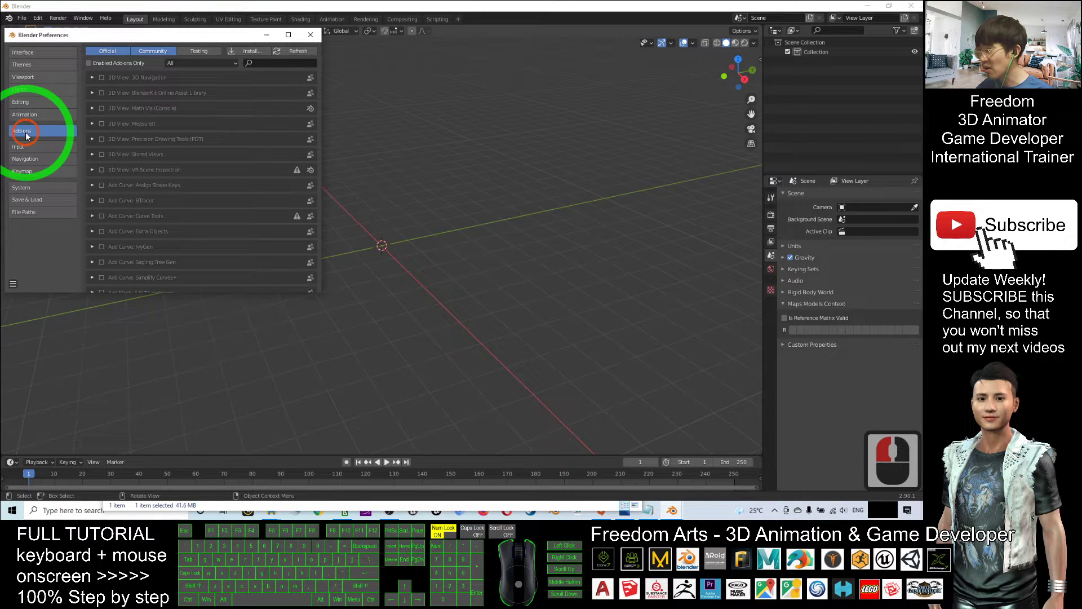
left_click(270, 63)
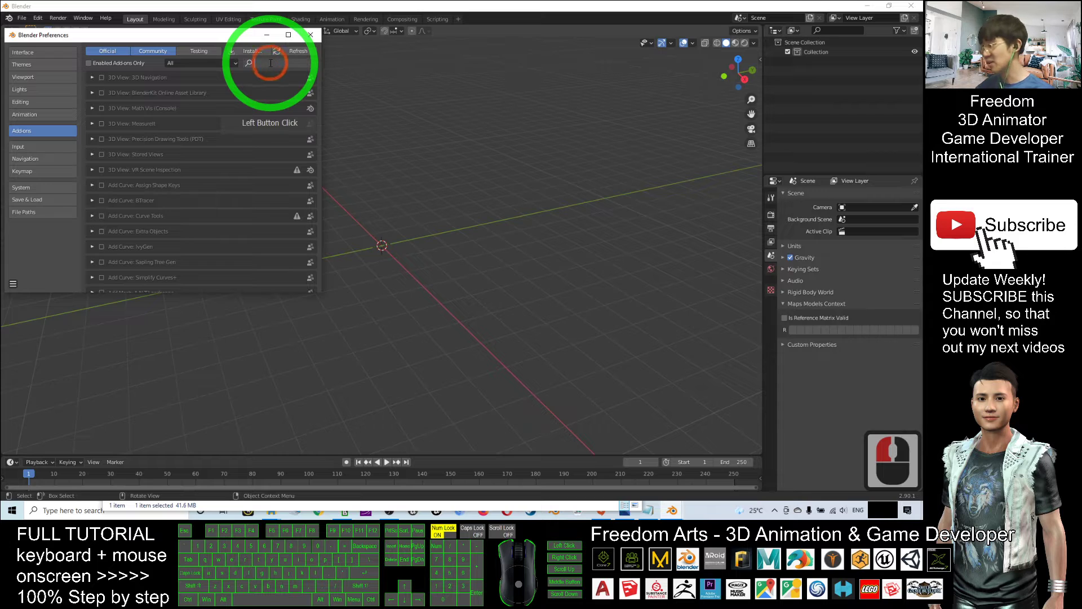
type("map")
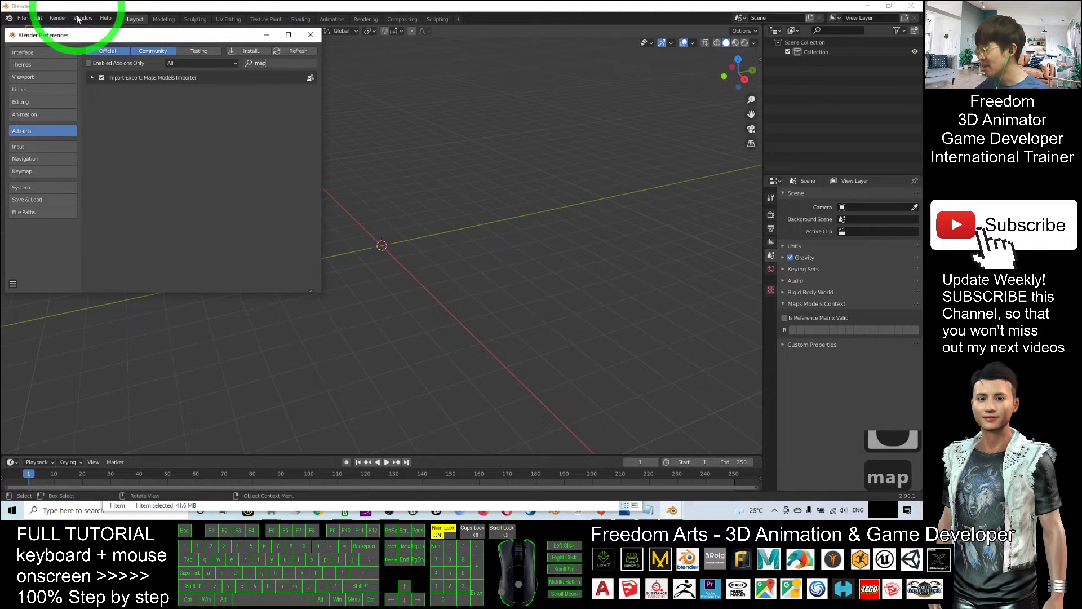
left_click(103, 81)
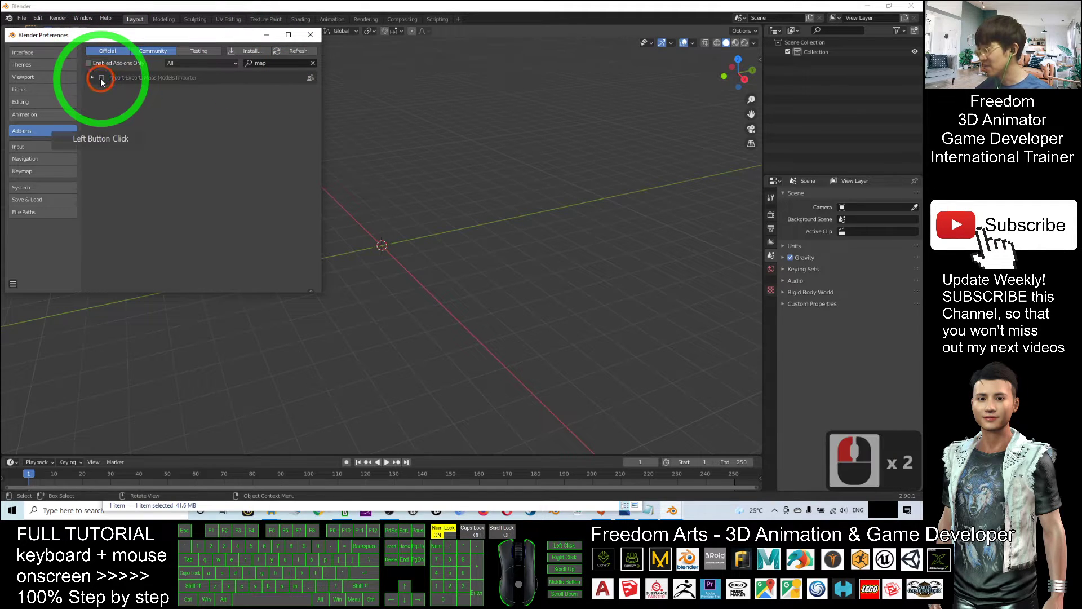
left_click(103, 81)
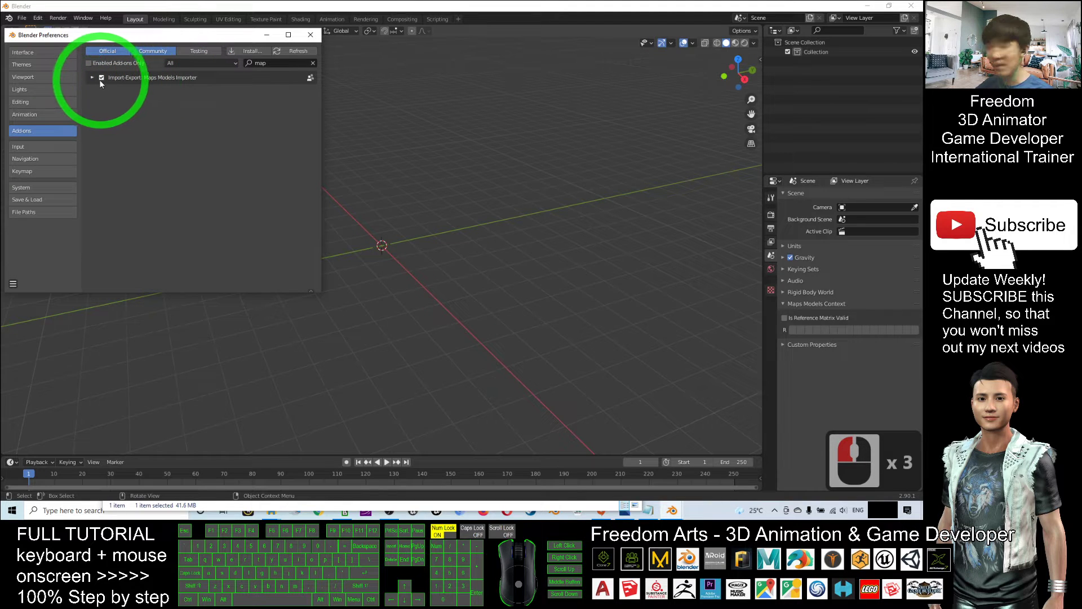
left_click(309, 35)
Step: Import Desktop\Eiffel Tower\Eiffel Tower.rdc as a Google Maps Capture
left_click(22, 18)
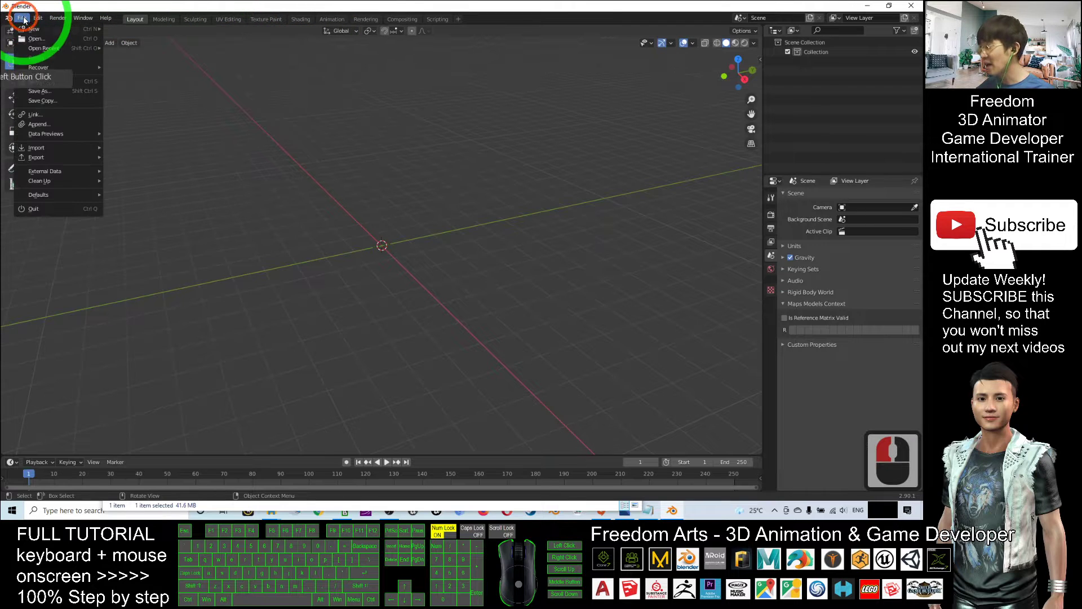
left_click(34, 147)
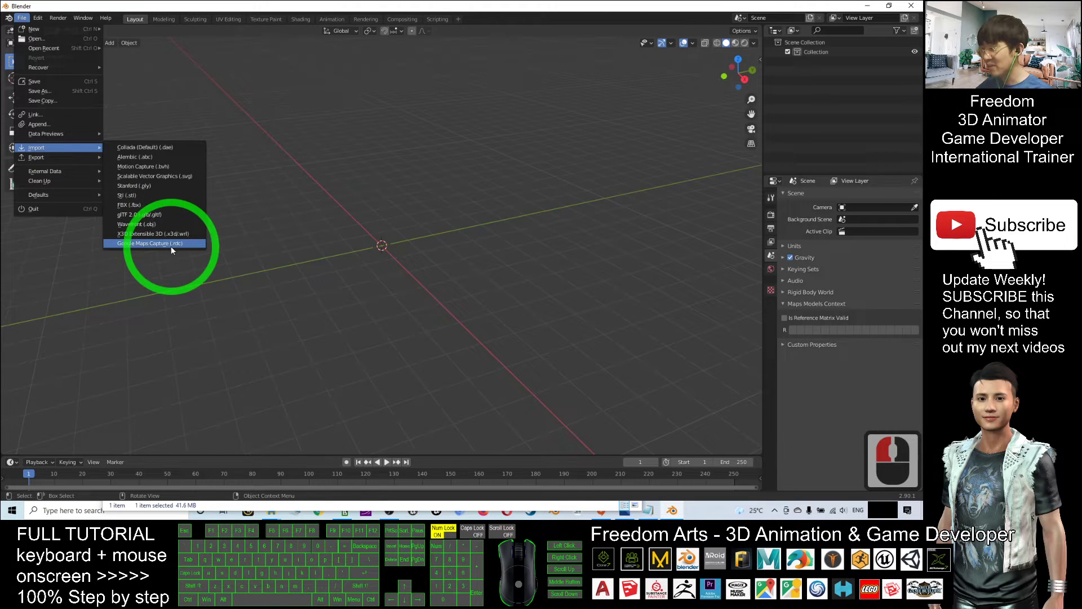
left_click(142, 246)
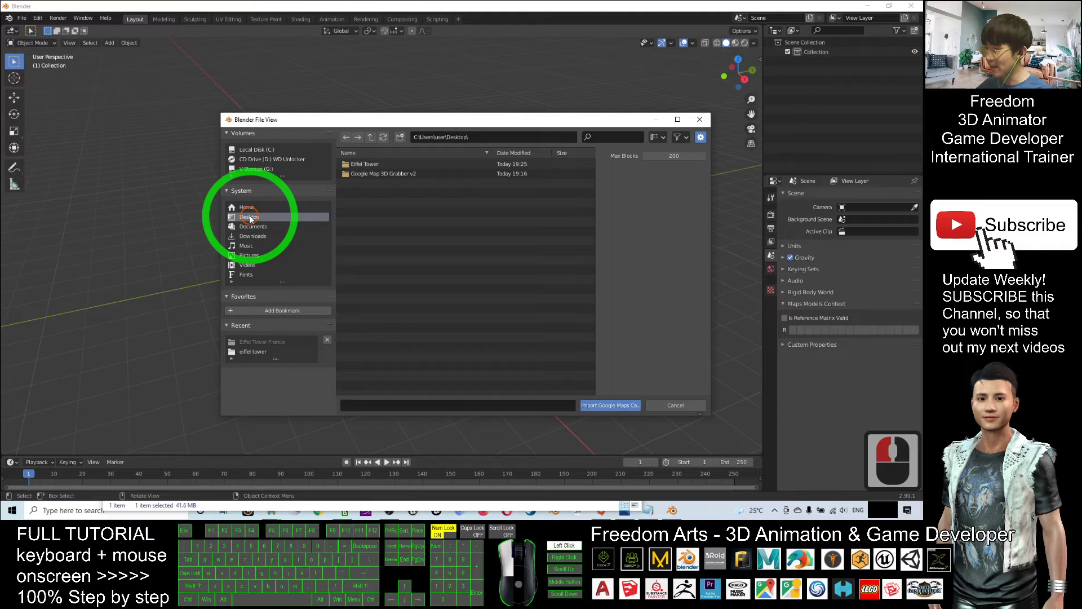
double_click(360, 162)
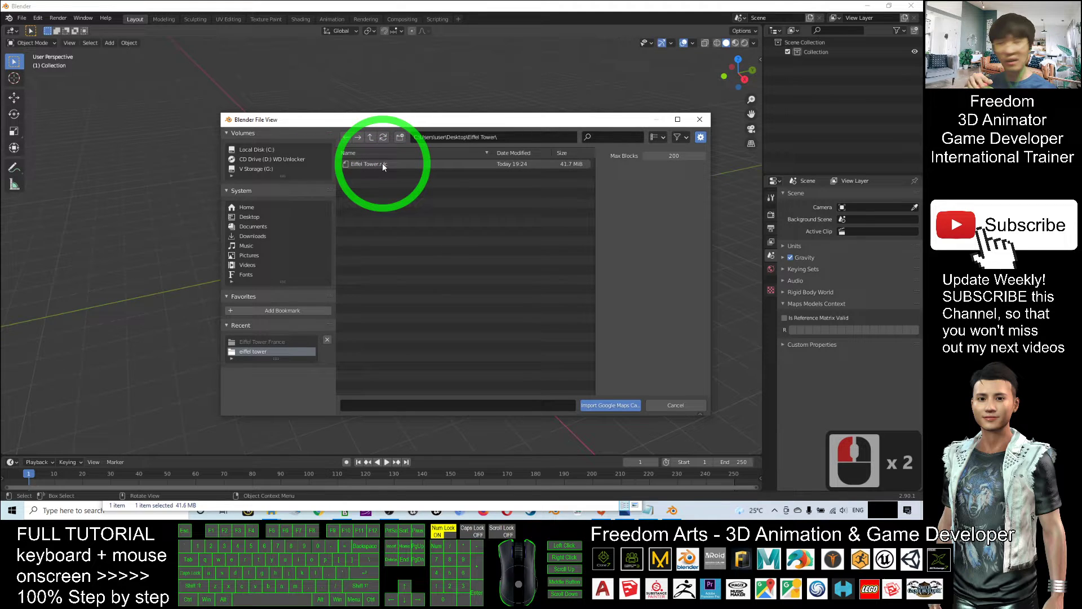
double_click(382, 164)
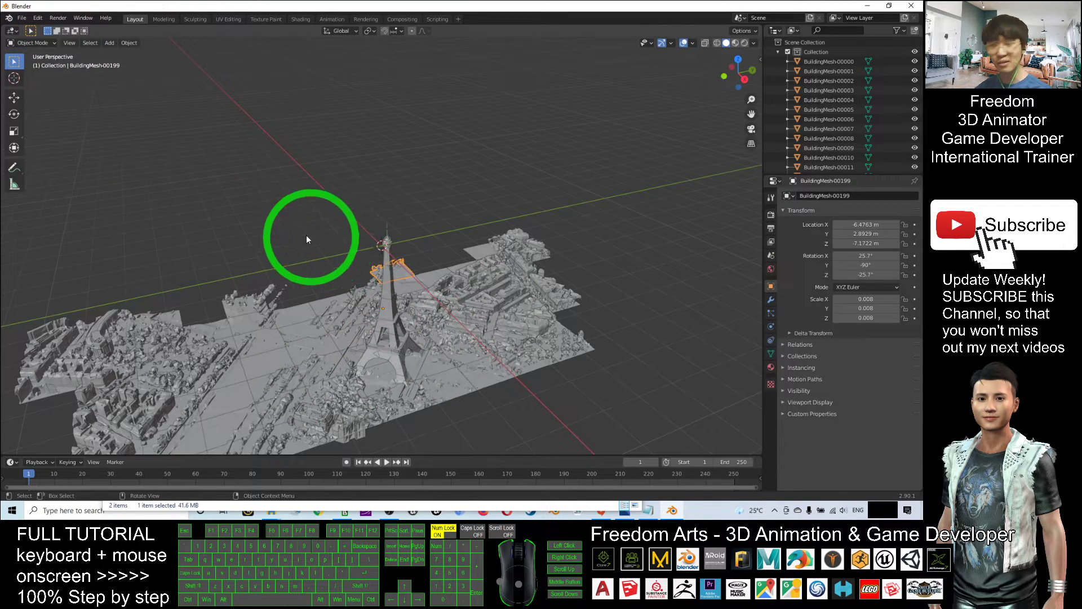
Step: Frame the imported Paris model and switch to Material Preview shading to show its textures
middle_click_drag(307, 235, 415, 290)
middle_click_drag(369, 328, 539, 329, "shift")
scroll(417, 270, "up", 2)
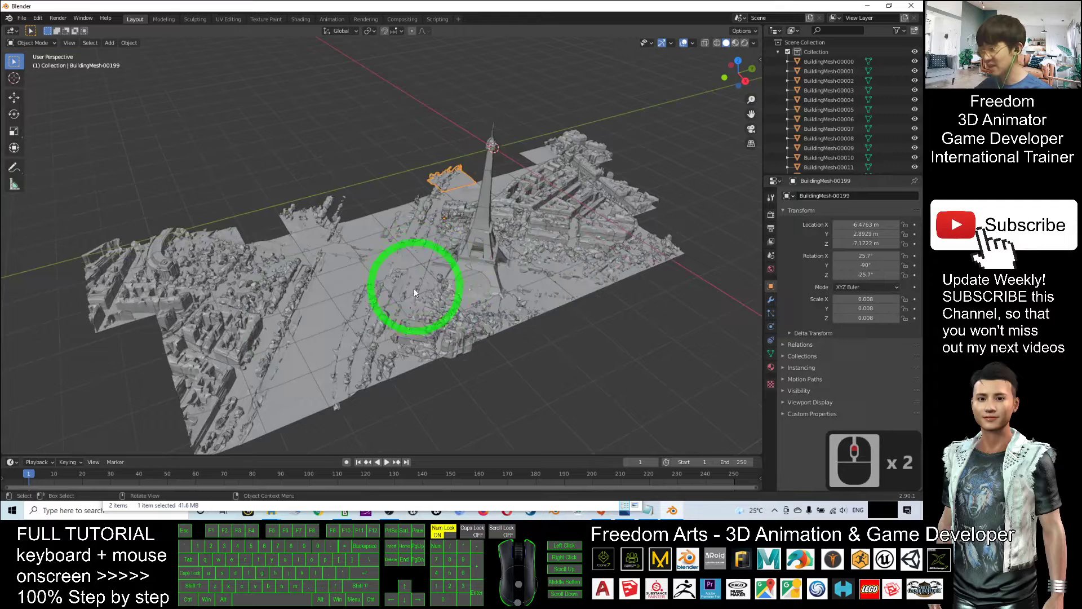
left_click(737, 43)
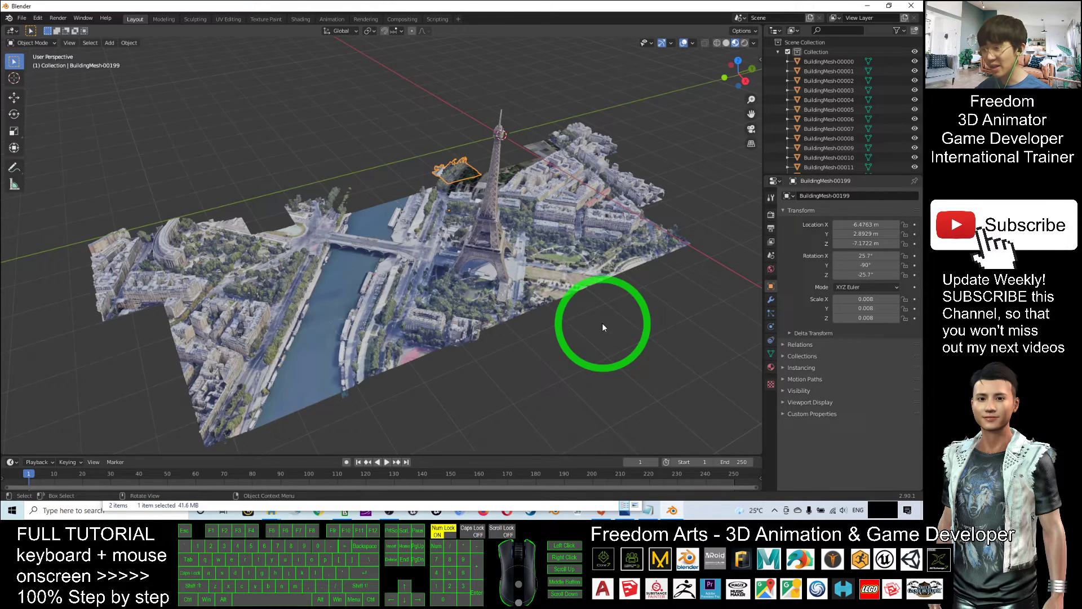
middle_click_drag(599, 321, 590, 319)
Step: Join all BuildingMesh pieces into one mesh with Ctrl+J and un-maximize the Blender window
left_click(611, 361)
left_click(637, 357)
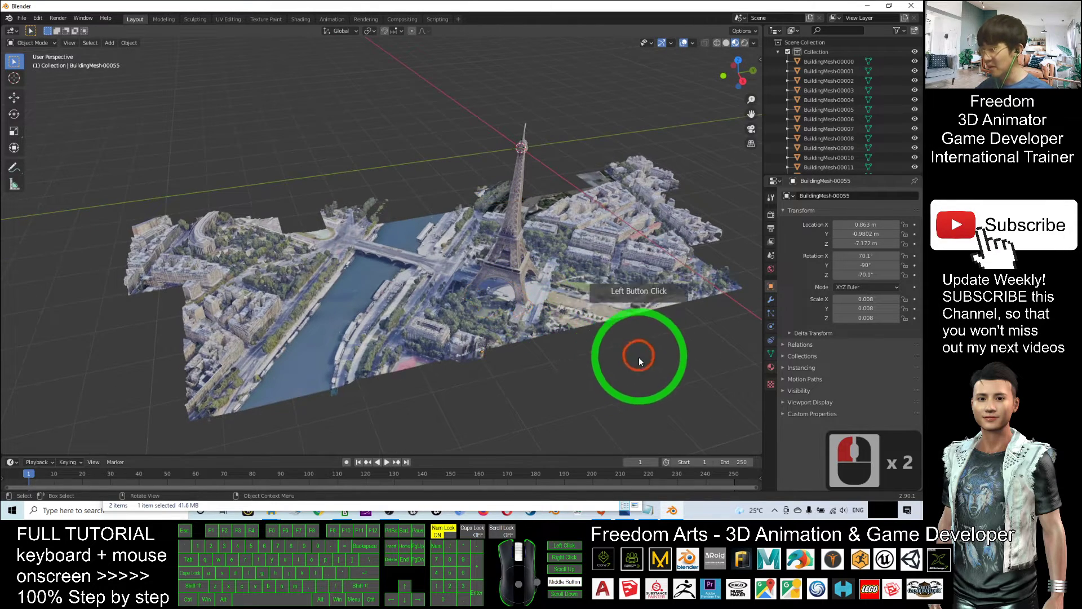
mouse_move(637, 357)
middle_mouse_down()
mouse_move(641, 383)
mouse_move(630, 353)
middle_mouse_up()
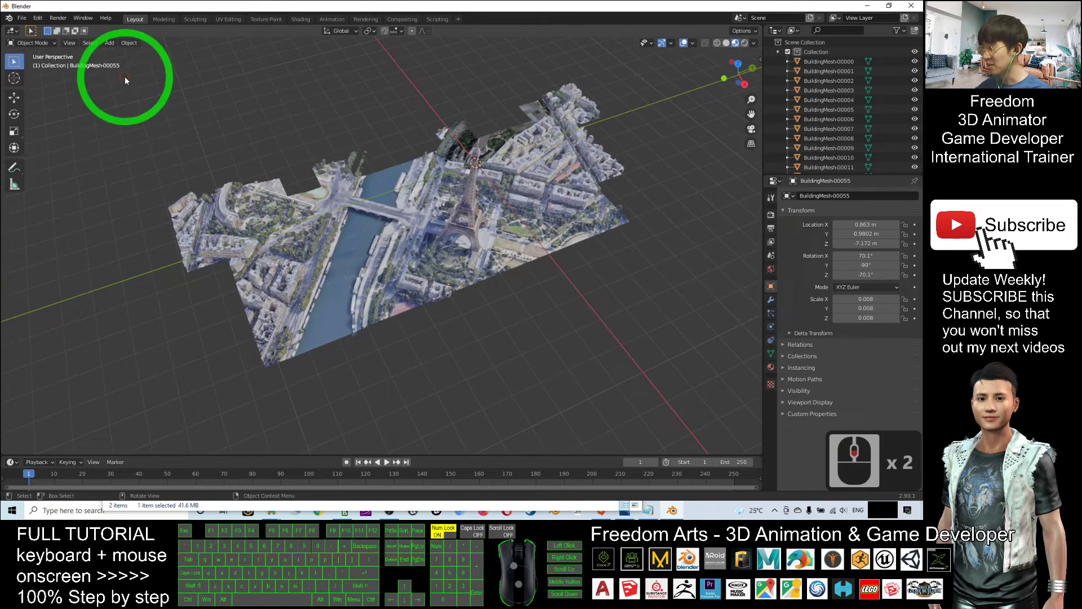
left_click_drag(125, 76, 682, 380)
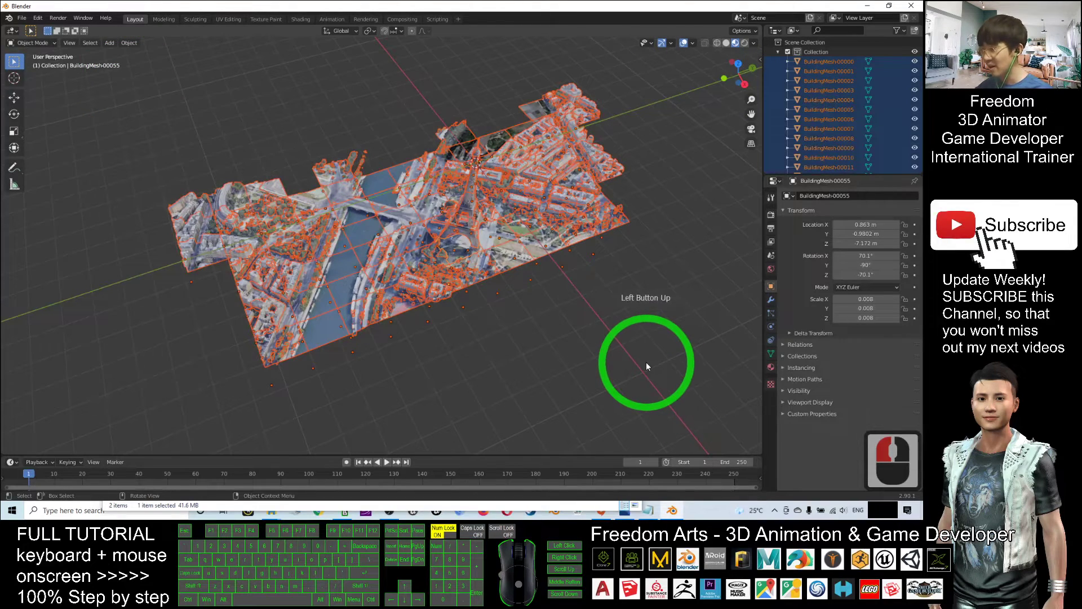
key("ctrl")
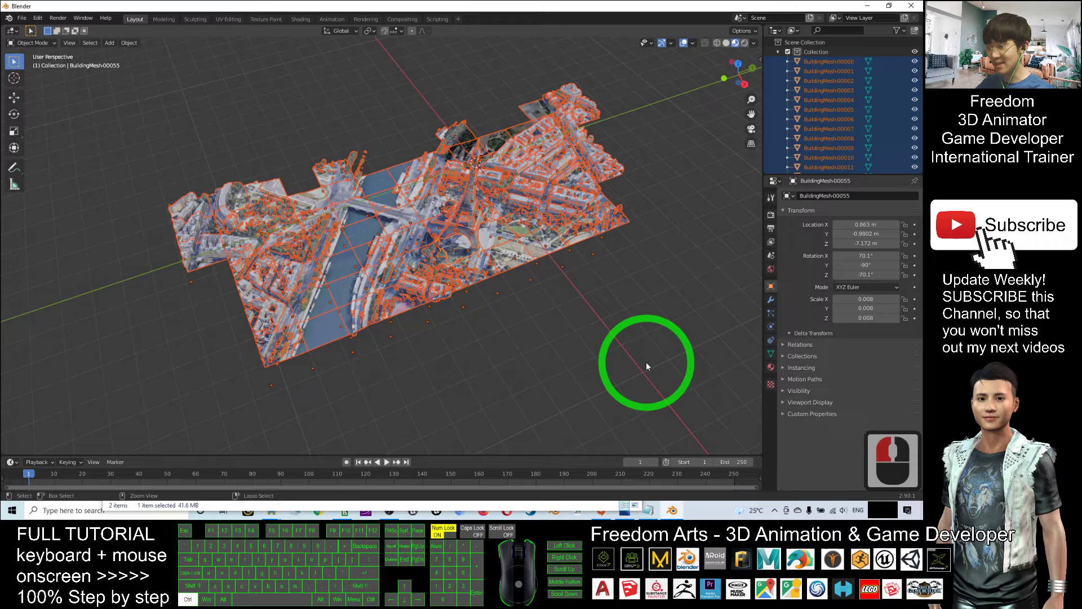
key("ctrl+j")
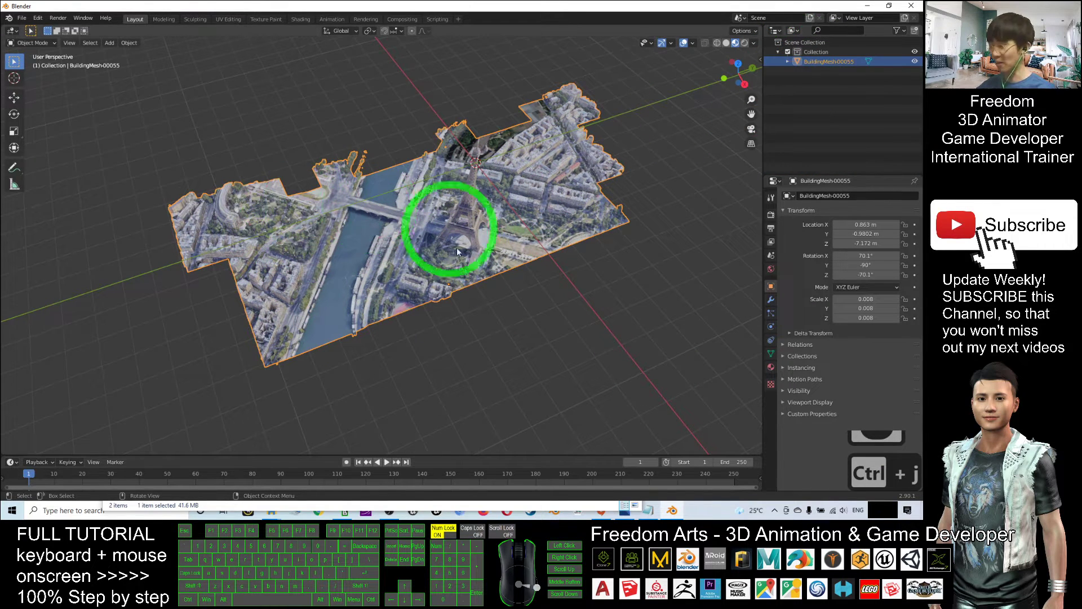
middle_click_drag(454, 312, 478, 304)
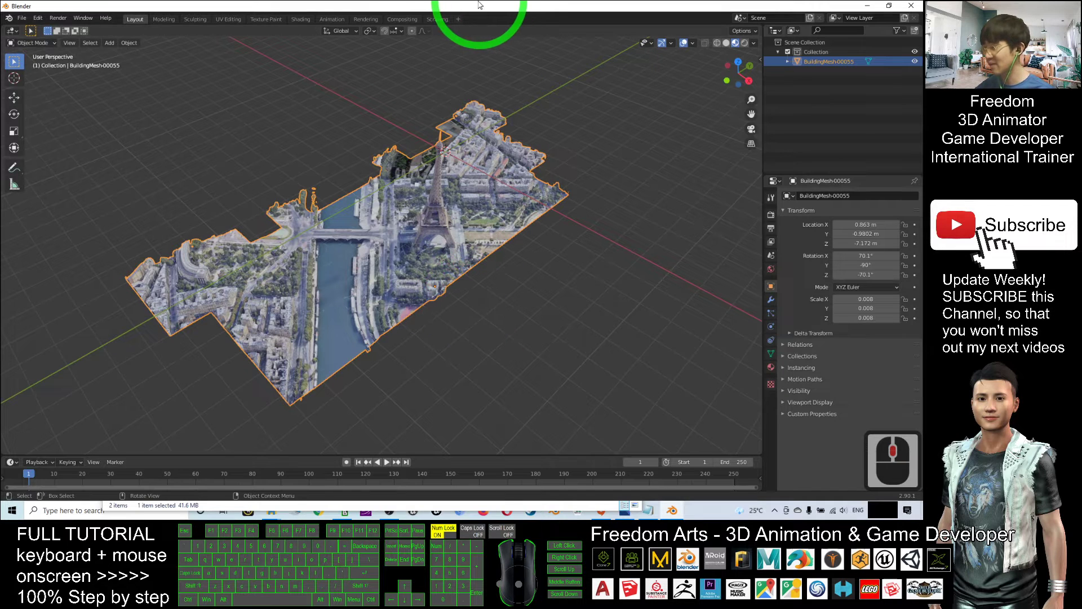
left_click_drag(474, 6, 546, 40)
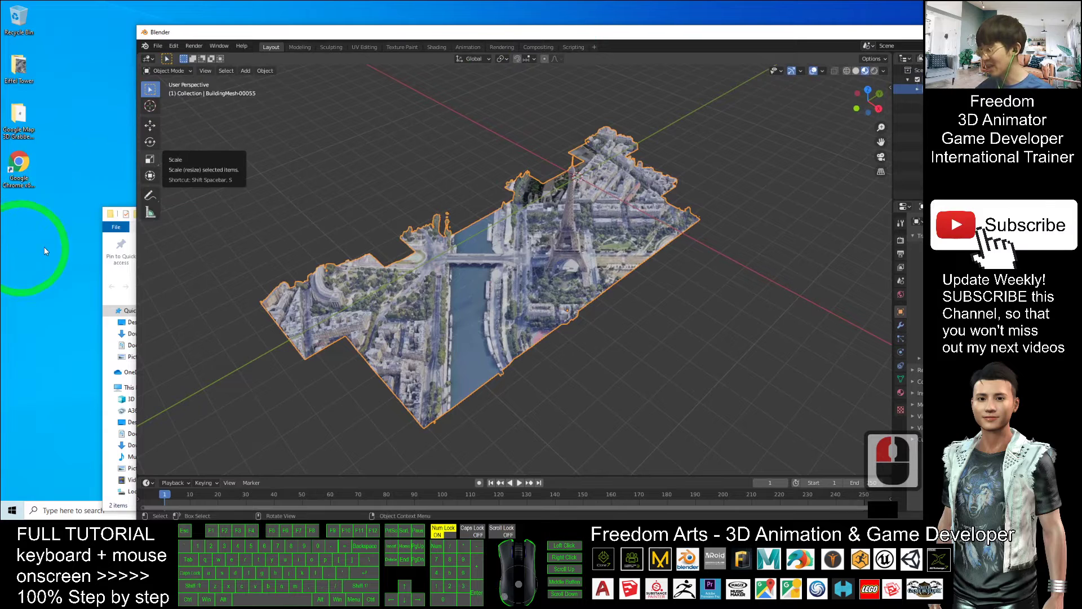
Step: Start an FBX export with path mode Copy and Embed Textures enabled
left_click(158, 45)
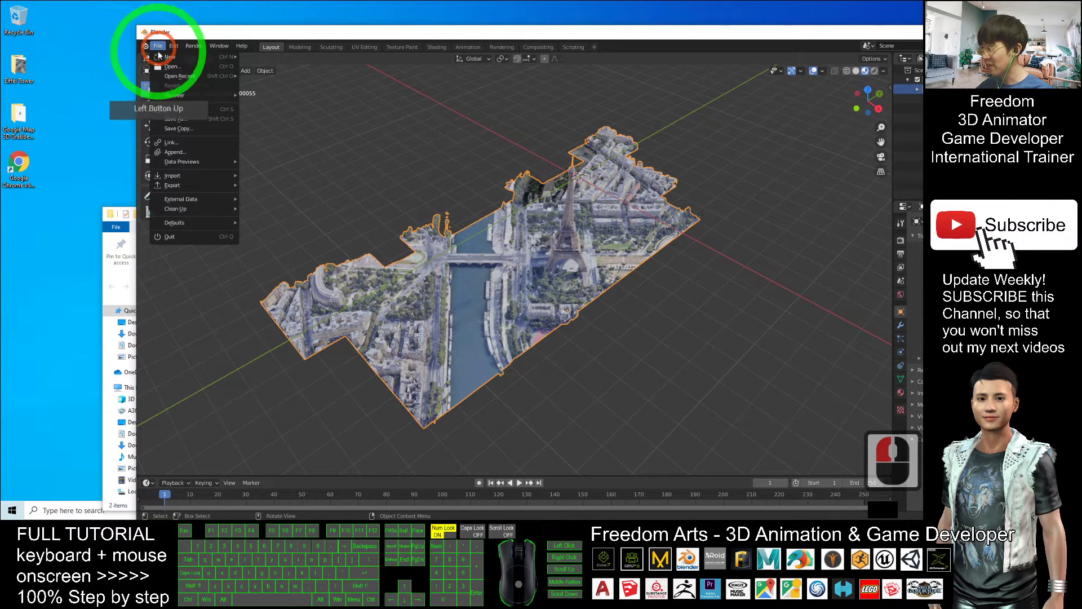
left_click(172, 185)
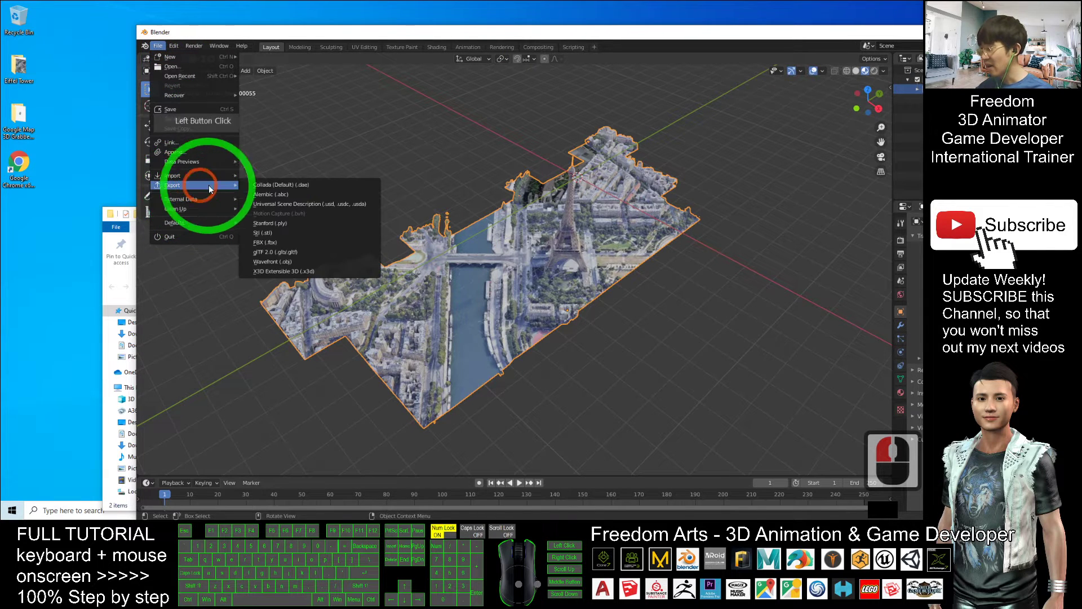
left_click(267, 243)
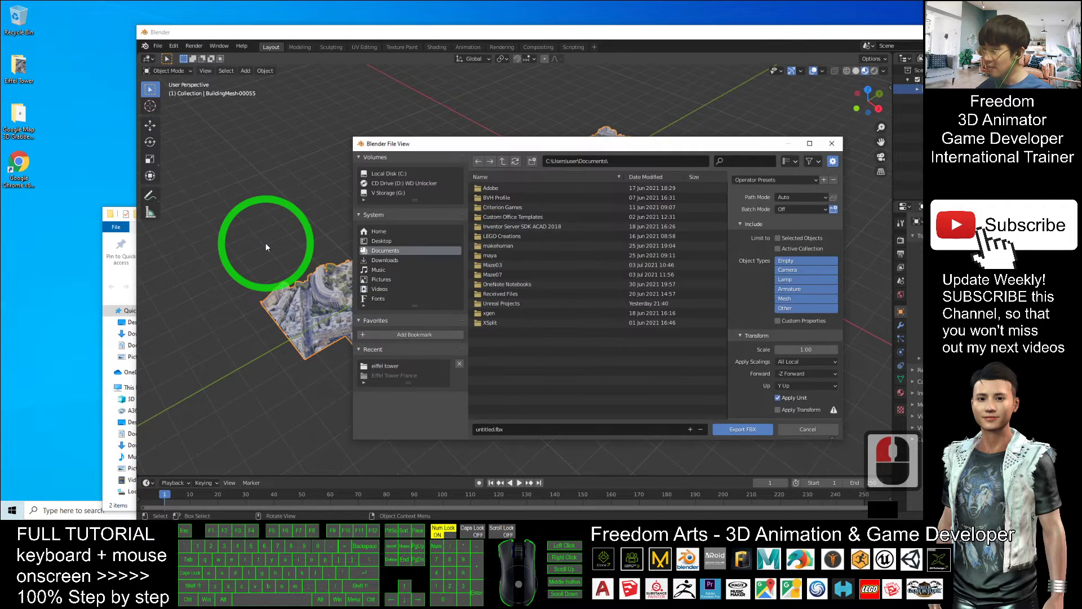
left_click_drag(524, 153, 411, 133)
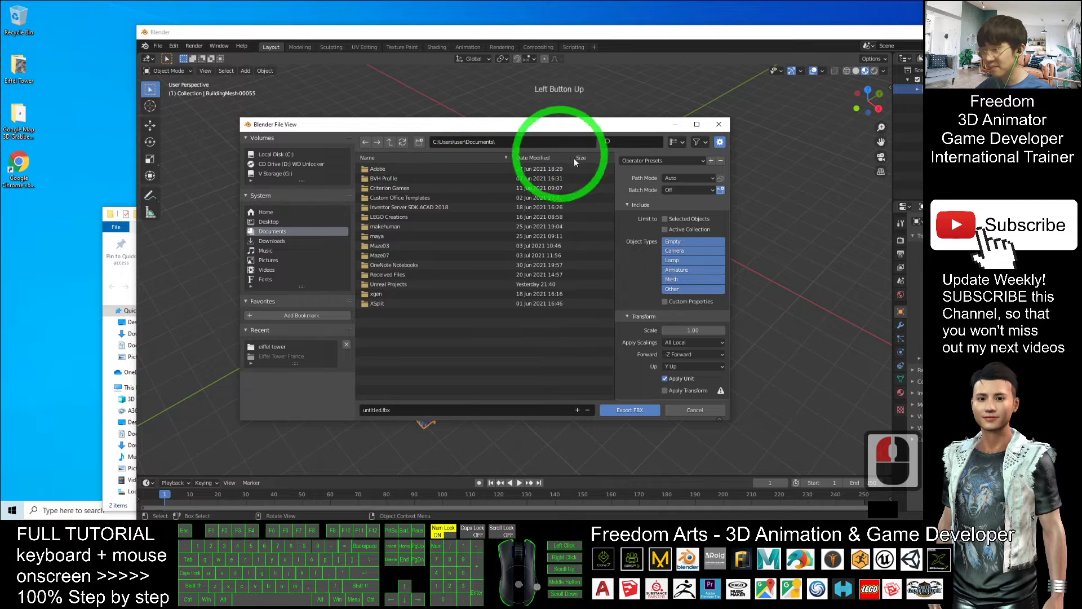
left_click(670, 177)
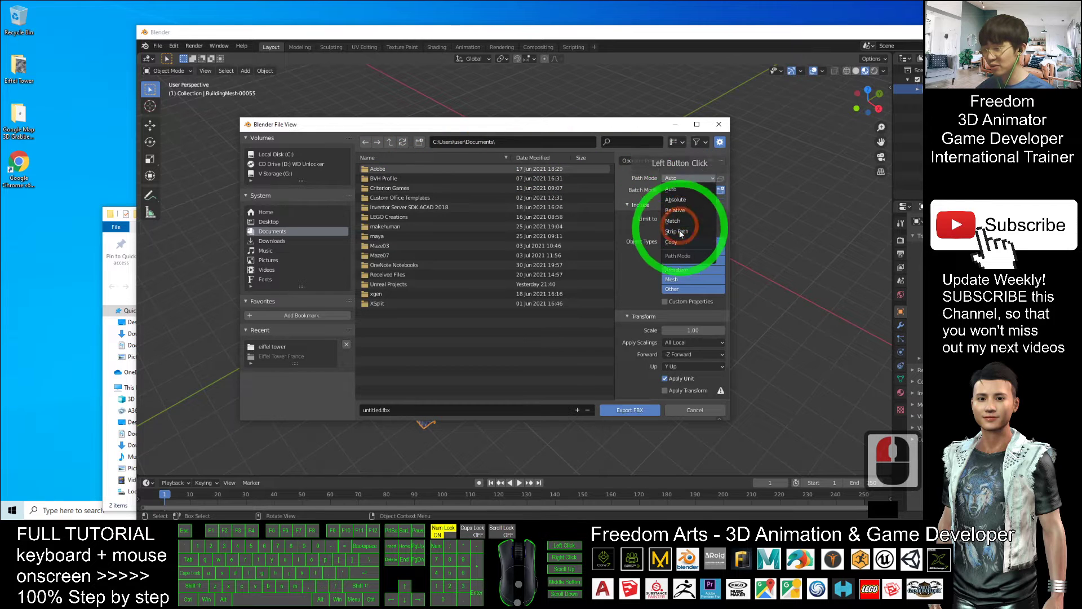
left_click(673, 242)
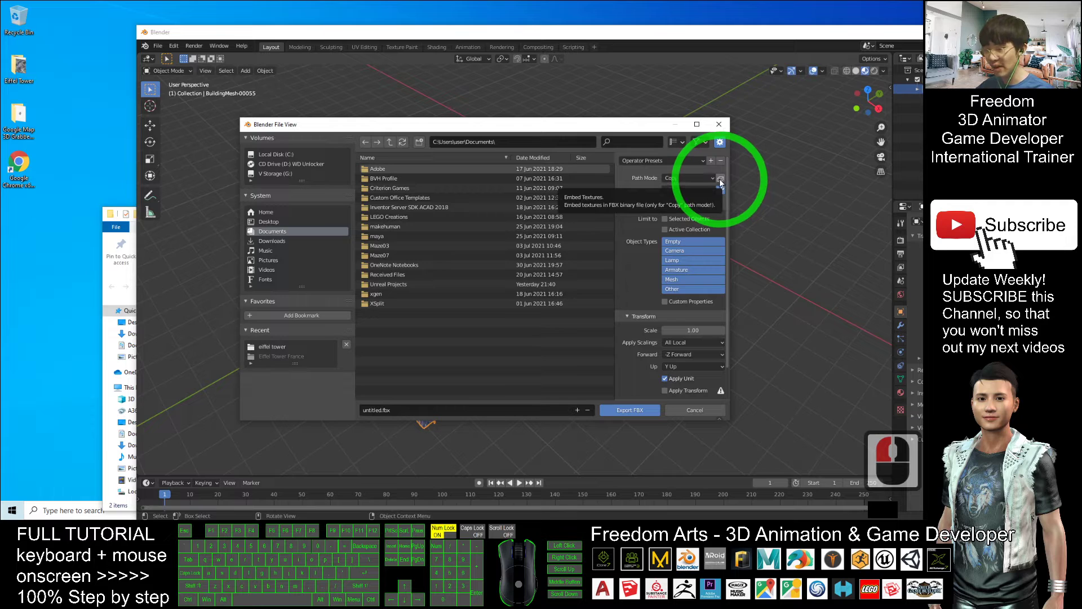
left_click(720, 180)
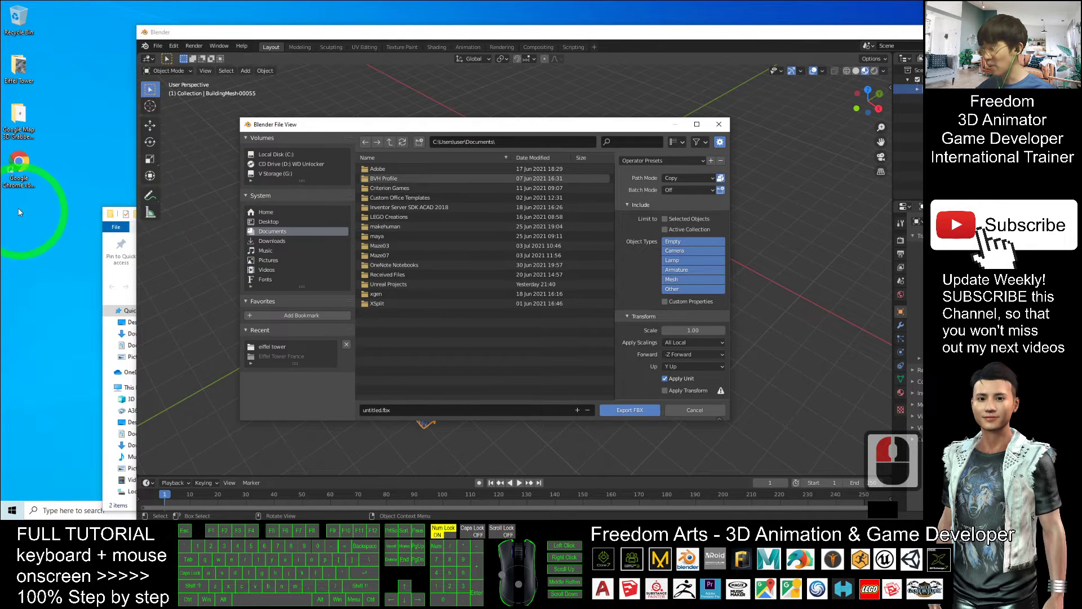
Step: Export the FBX to the Desktop as Eiffel Tower
left_click(269, 221)
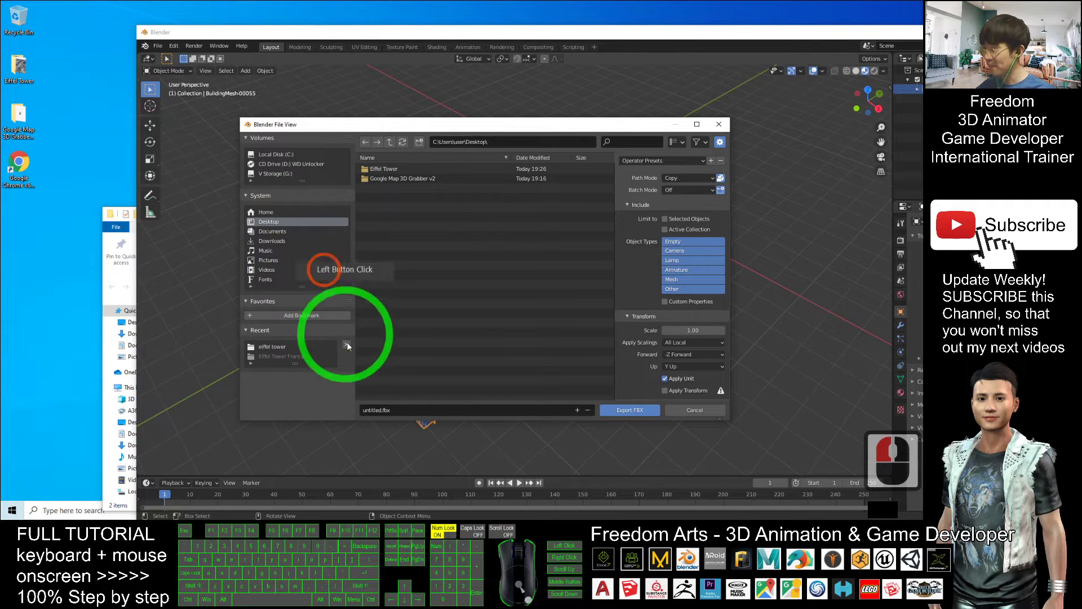
left_click(399, 408)
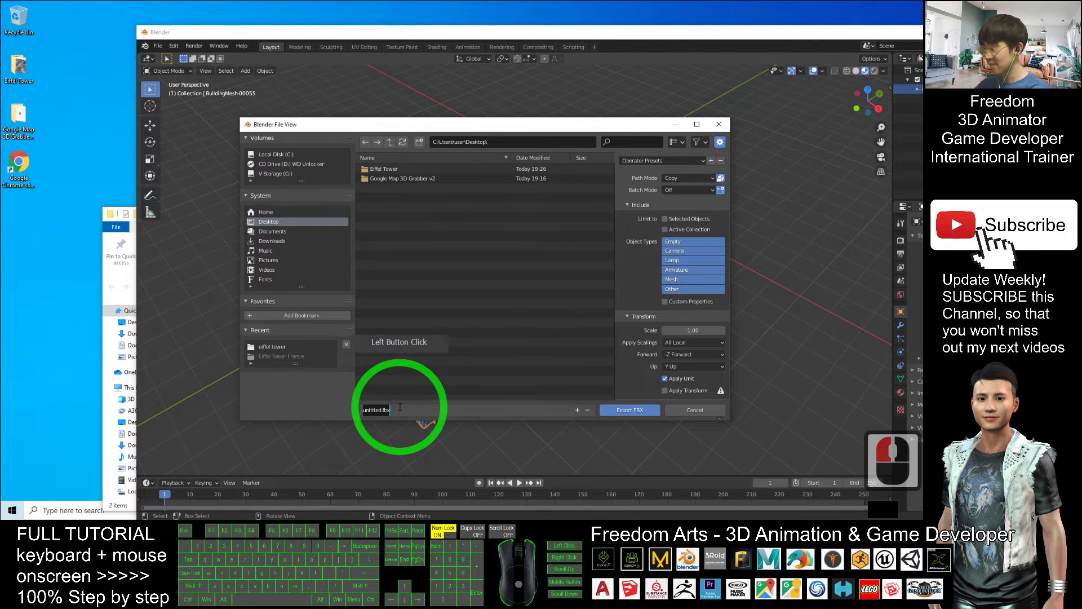
type("Eiffel")
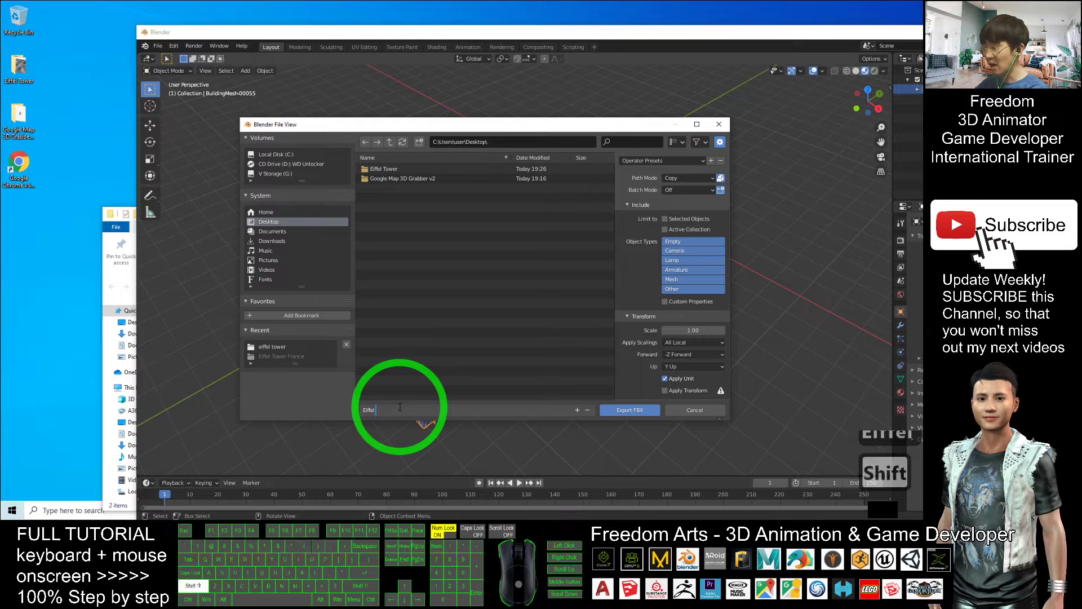
type(" Tower")
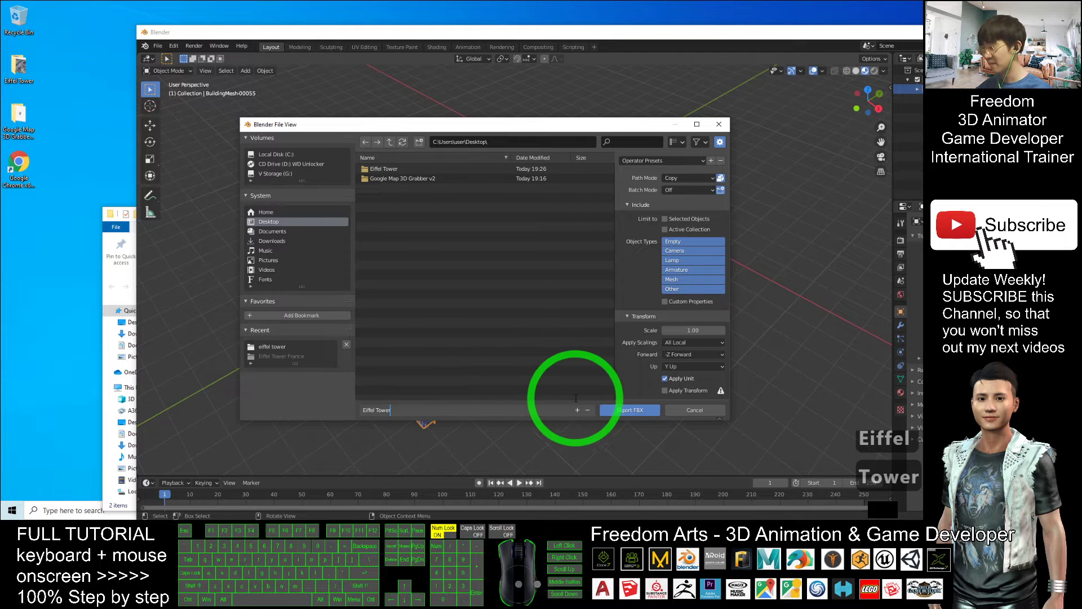
left_click(618, 412)
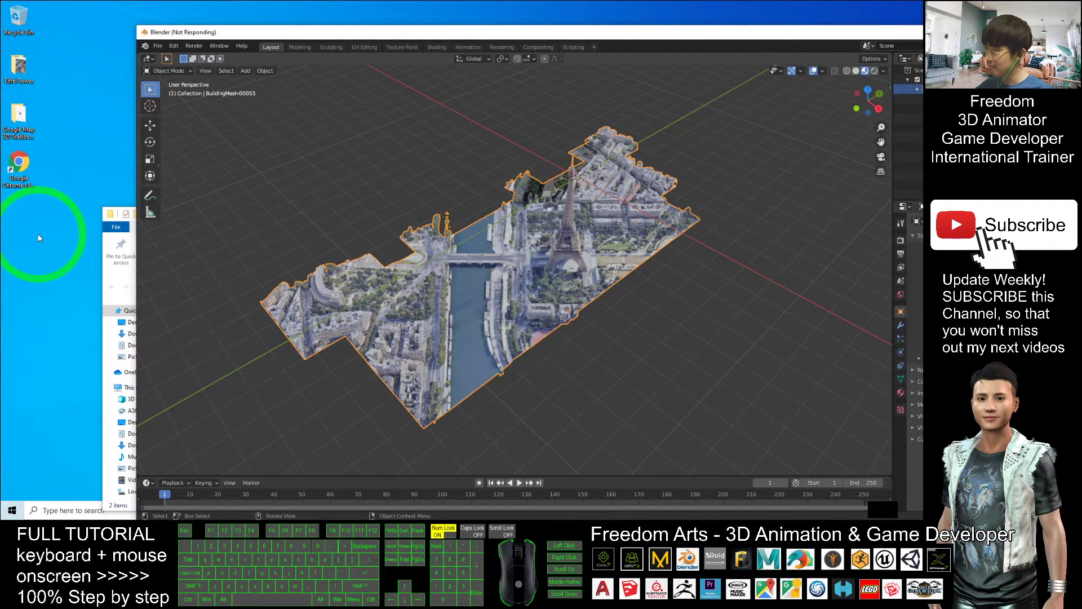
Step: Check the details of the exported Eiffel Tower.fbx on the desktop
left_click(25, 222)
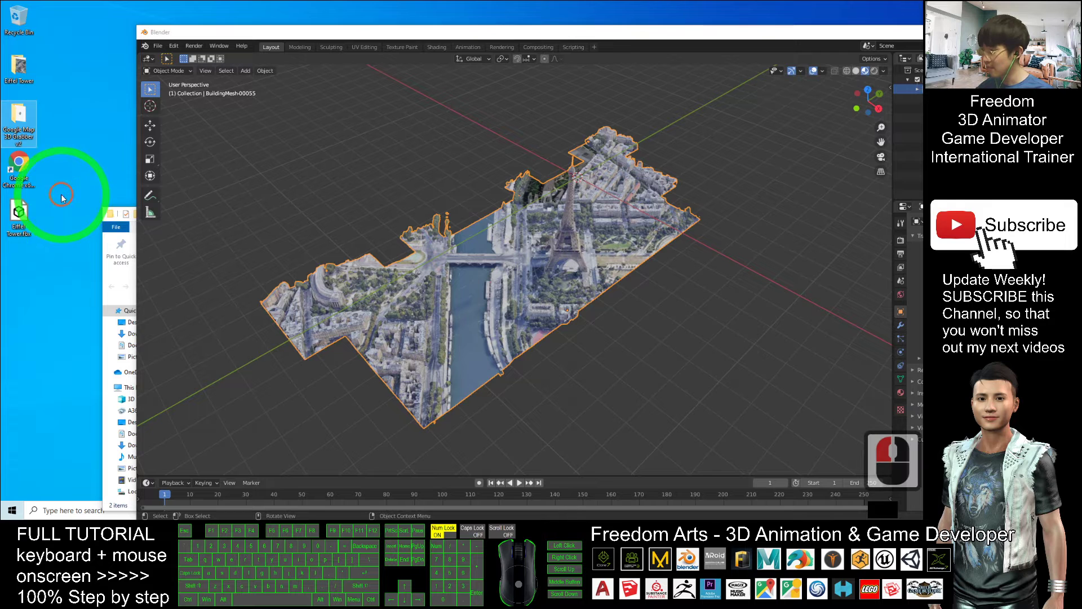
left_click(25, 223)
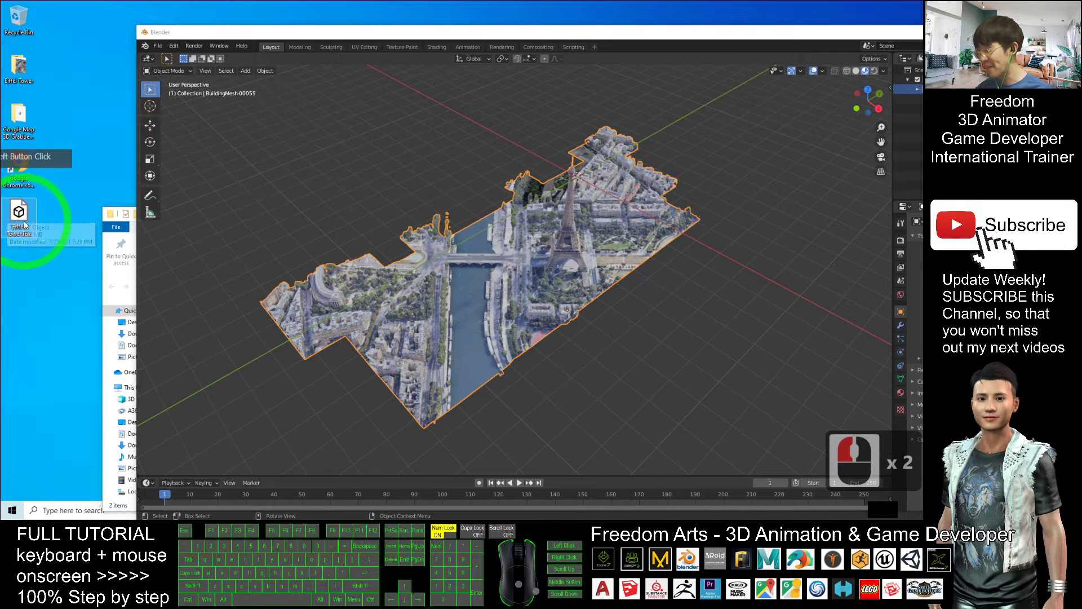
left_click_drag(714, 31, 738, 28)
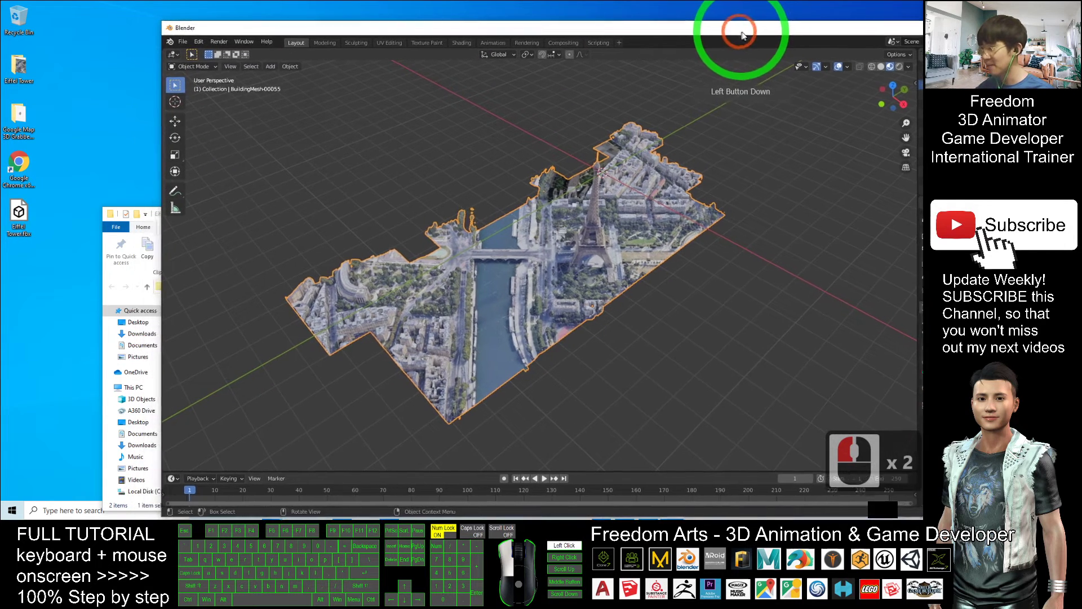
Step: Save the Blender scene to the Desktop as eiffel tower.blend
left_click(186, 44)
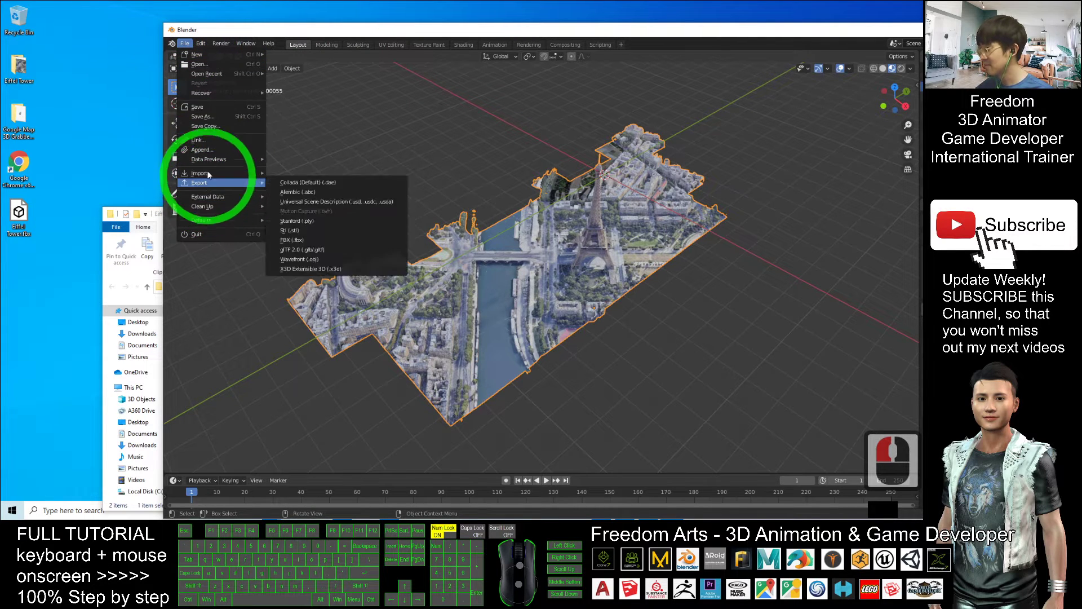
left_click(208, 118)
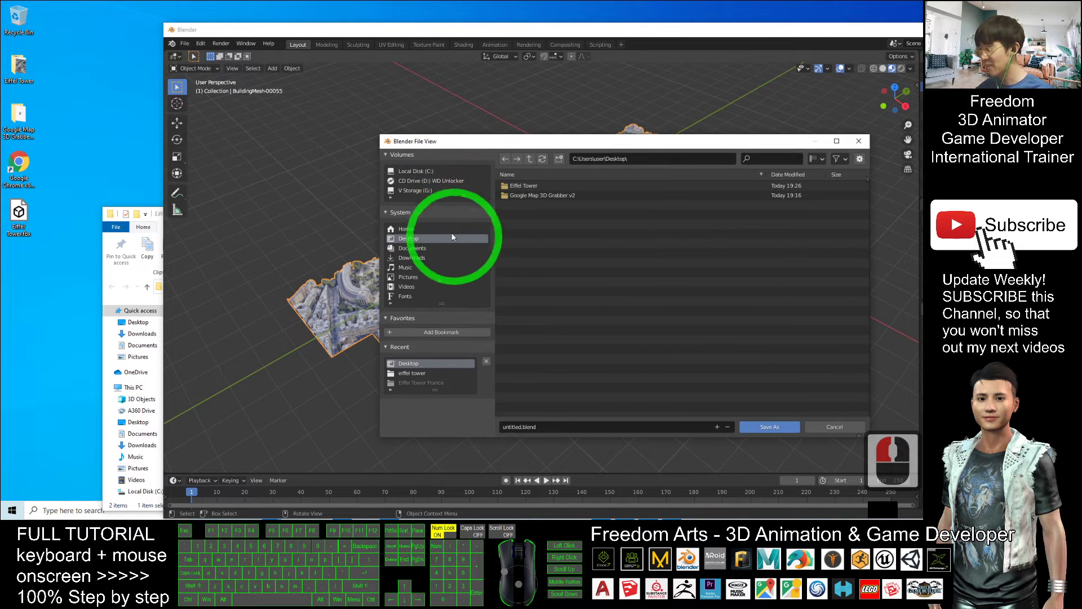
left_click(538, 426)
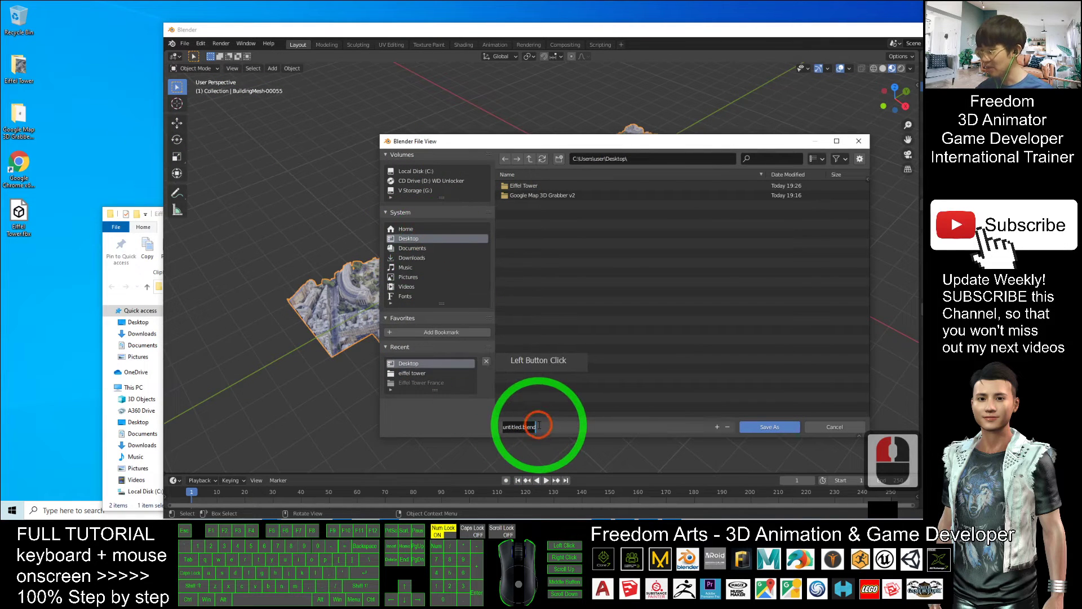
type("eiffle")
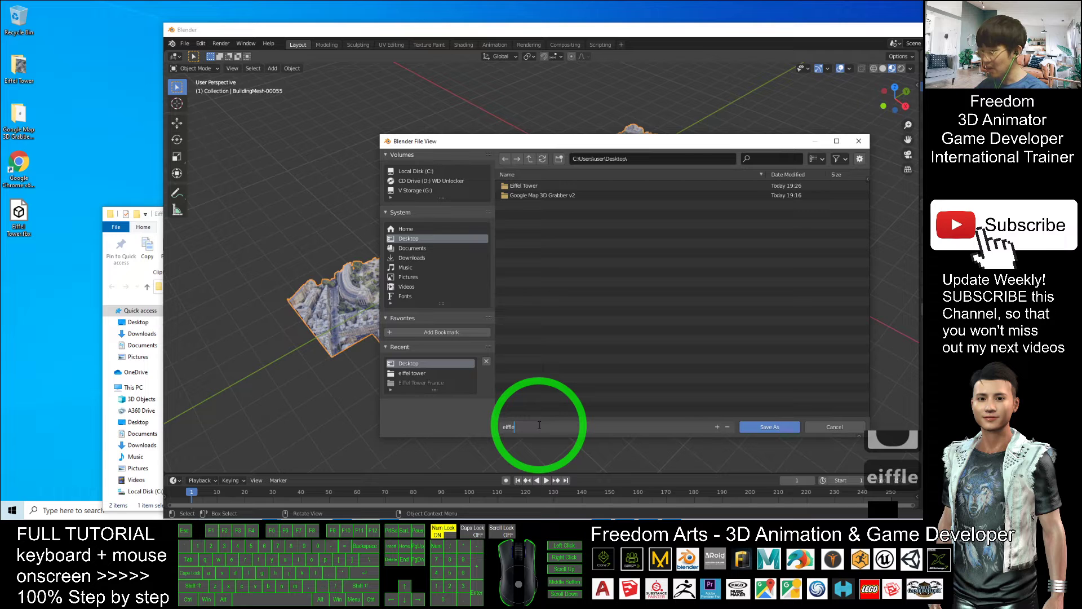
key("BackSpace")
key("BackSpace")
type("el tower.blend")
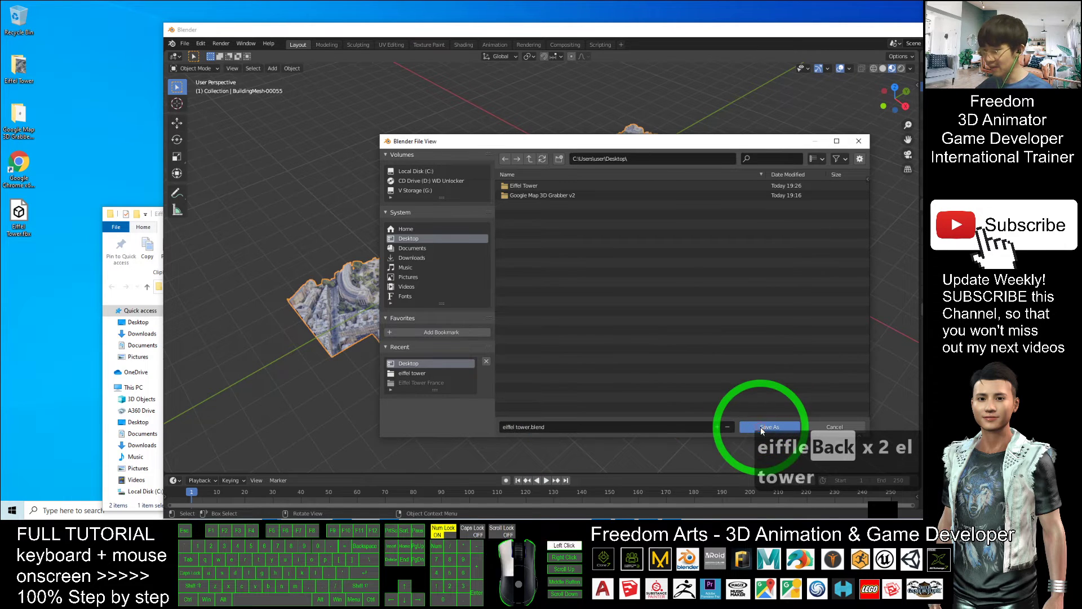
left_click(762, 428)
left_click(760, 431)
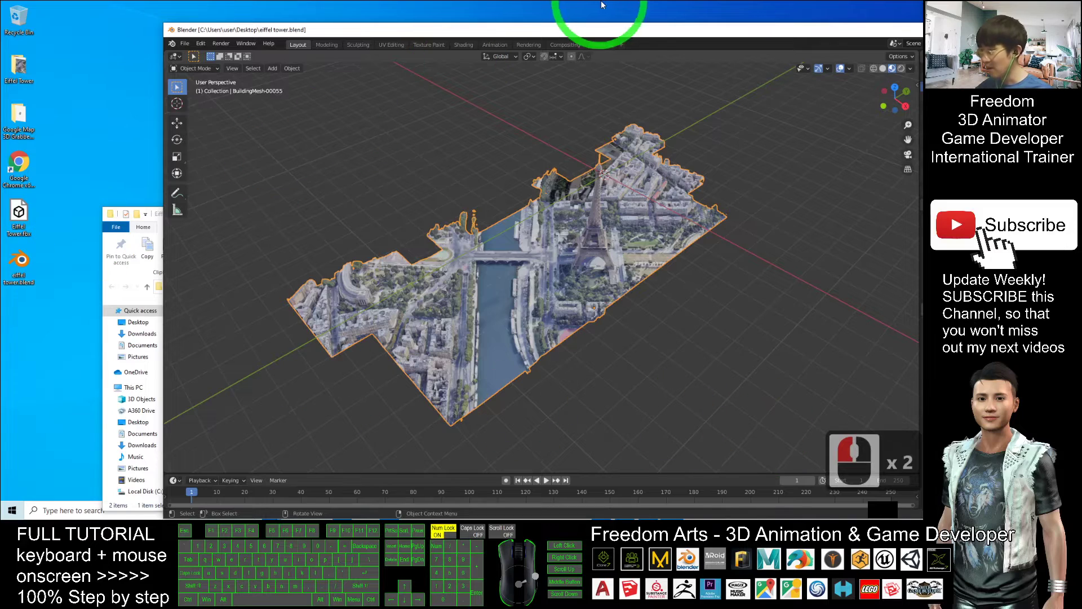
Step: Quit Blender, close the Eiffel Tower folder window and select Eiffel Tower.fbx on the desktop
left_click_drag(629, 32, 489, 61)
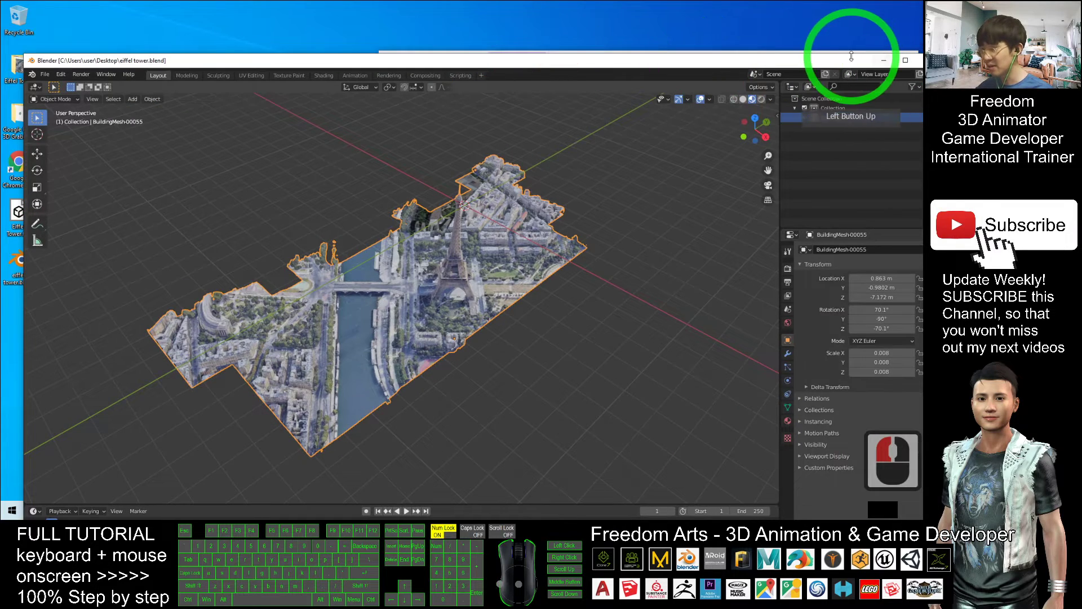
left_click(826, 46)
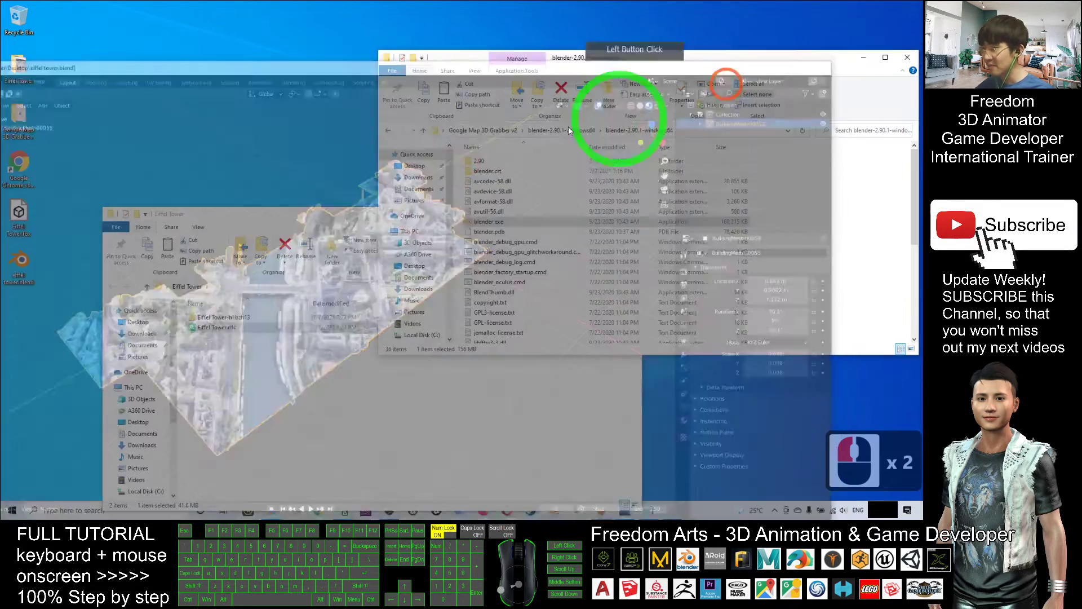
left_click_drag(336, 217, 338, 151)
left_click(636, 153)
double_click(34, 223)
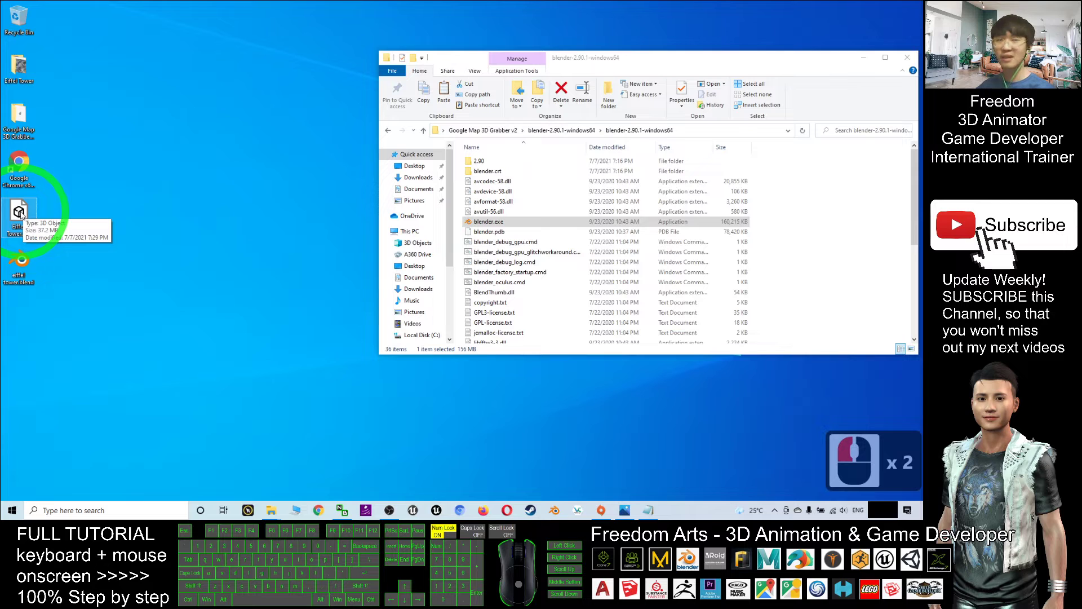
double_click(20, 220)
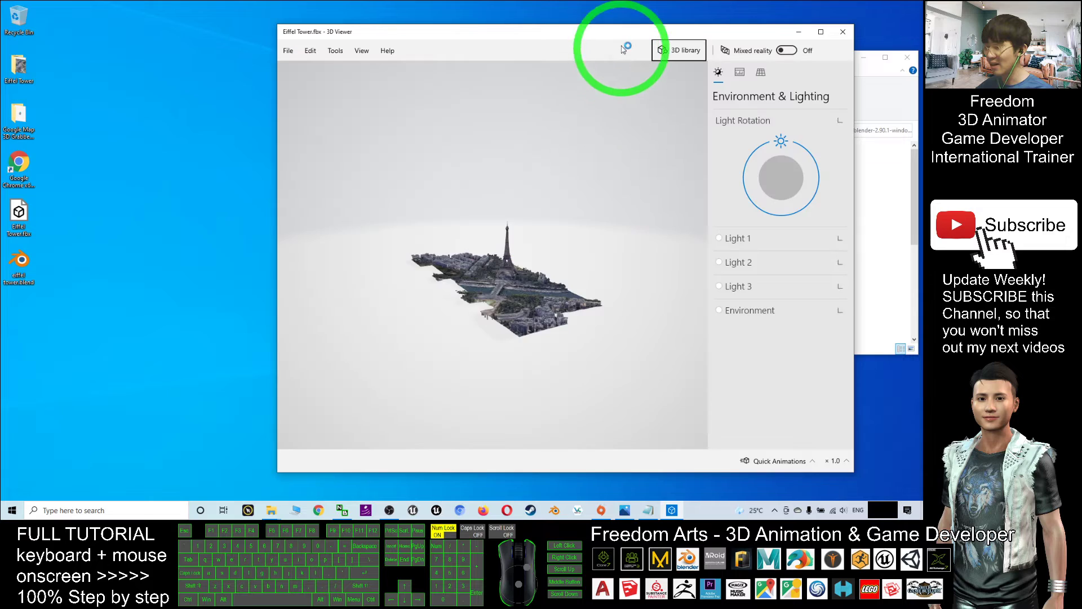
scroll(542, 285, "up", 6)
left_click_drag(449, 338, 555, 276)
scroll(569, 258, "down", 5)
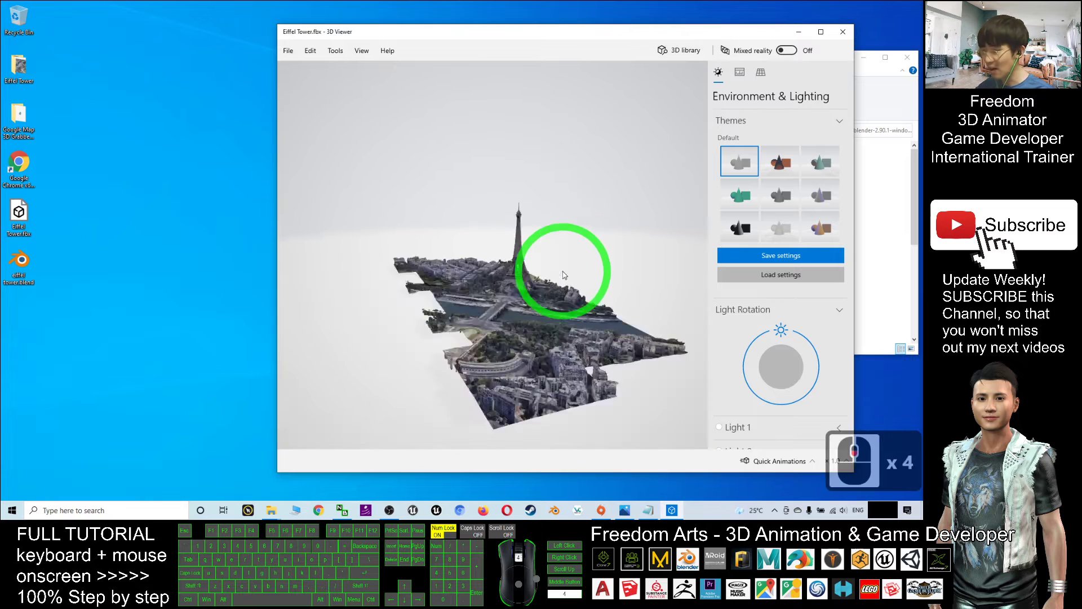
scroll(578, 231, "up", 5)
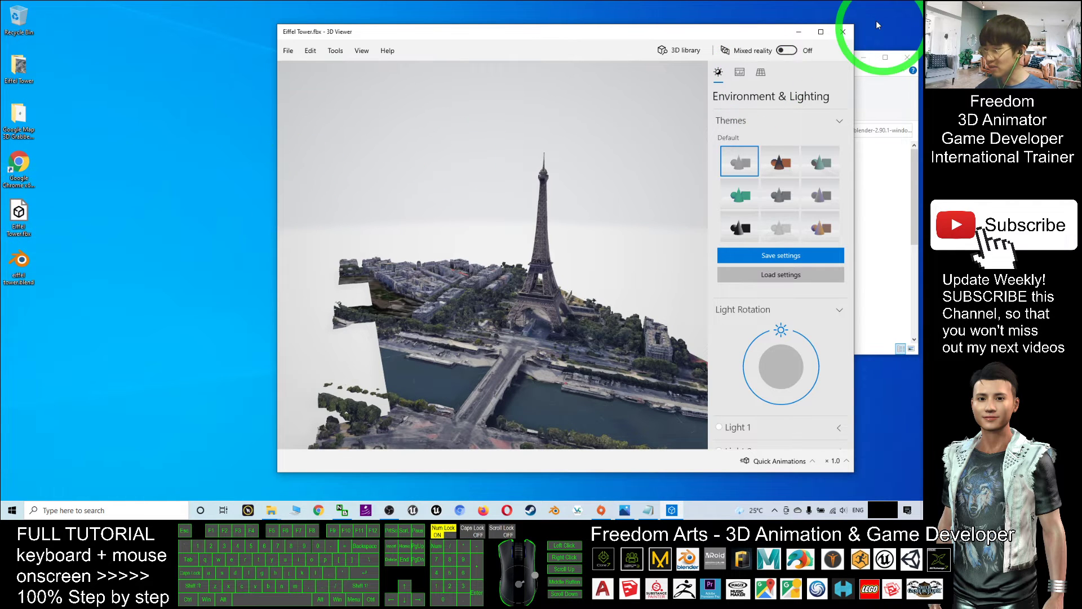
Step: Close the 3D Viewer preview and the File Explorer window
left_click(843, 32)
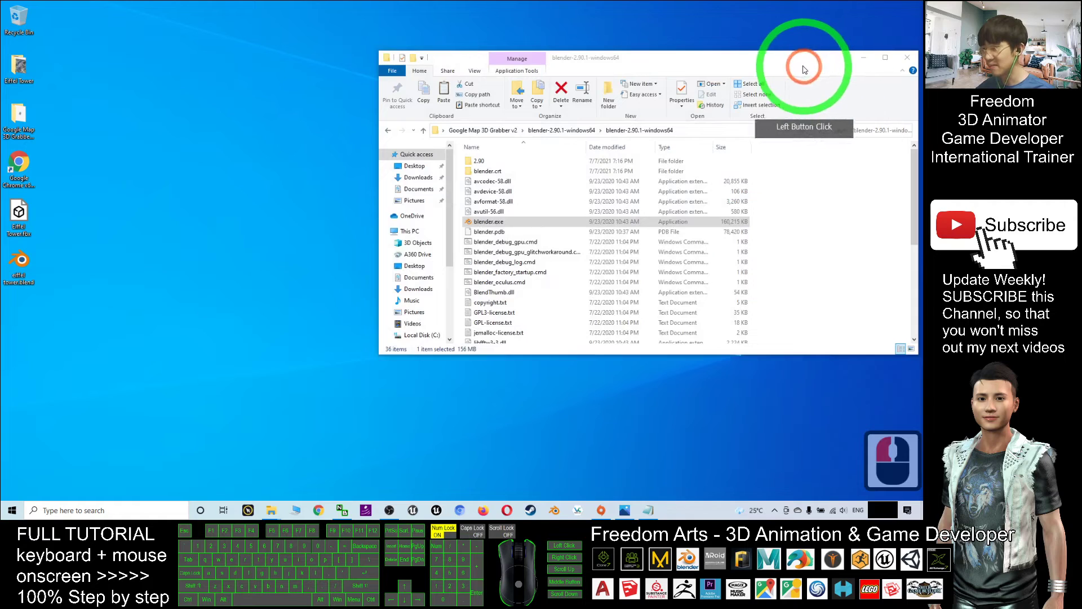
left_click_drag(810, 59, 553, 56)
left_click(669, 57)
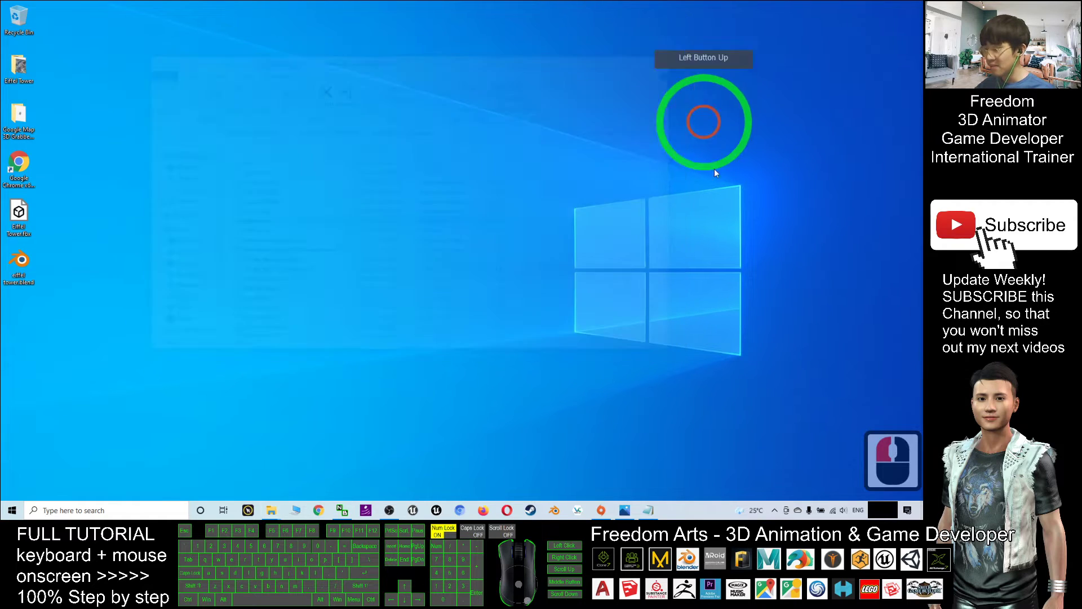
Step: Search Windows for 'maya' to find Maya 2019
left_click(784, 519)
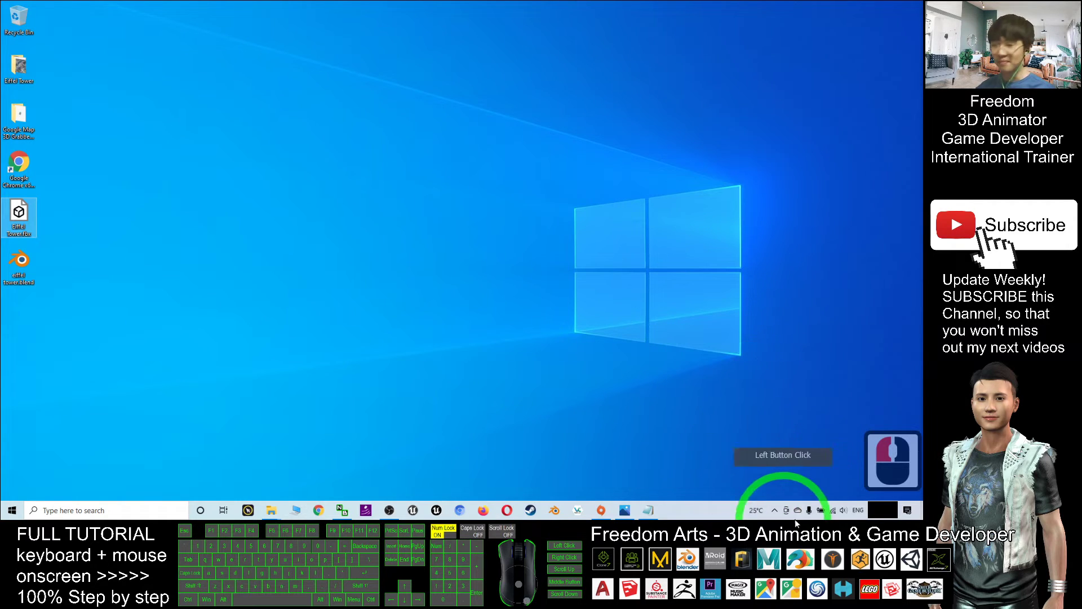
left_click(833, 512)
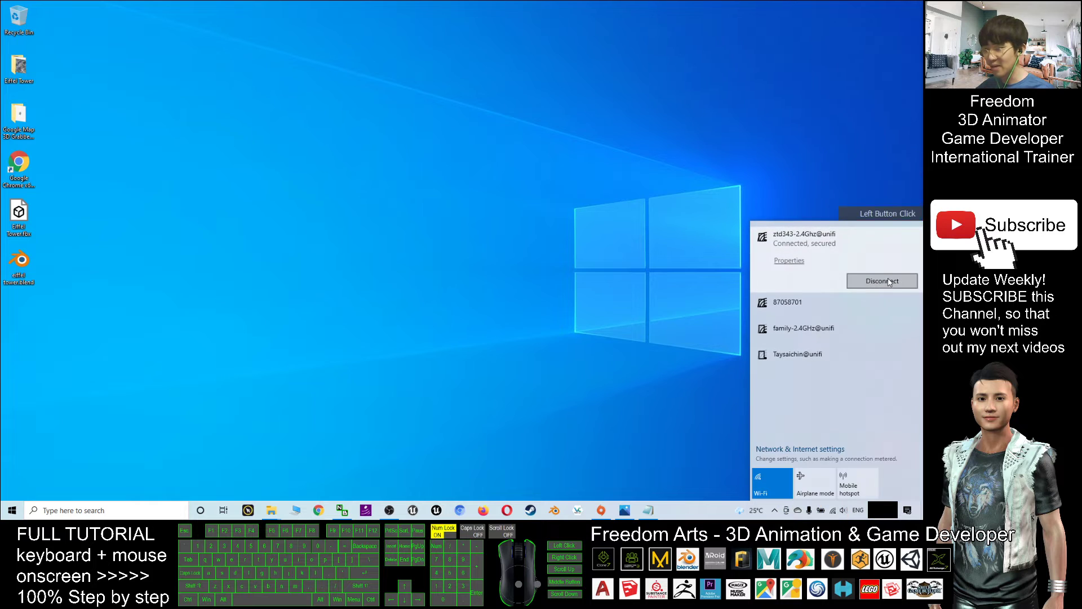
left_click(251, 382)
left_click(73, 510)
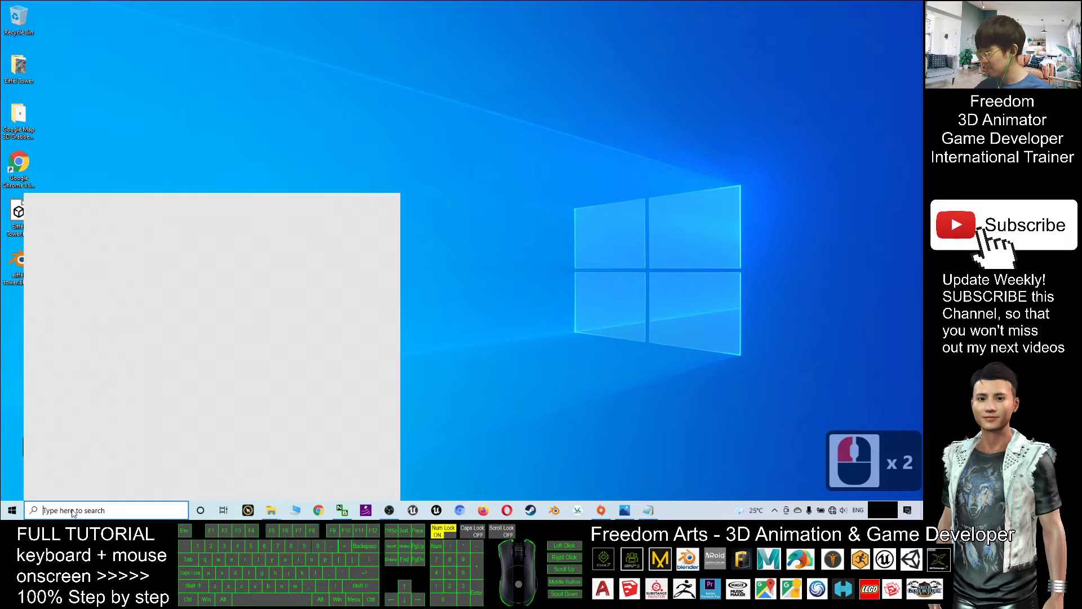
type("maya")
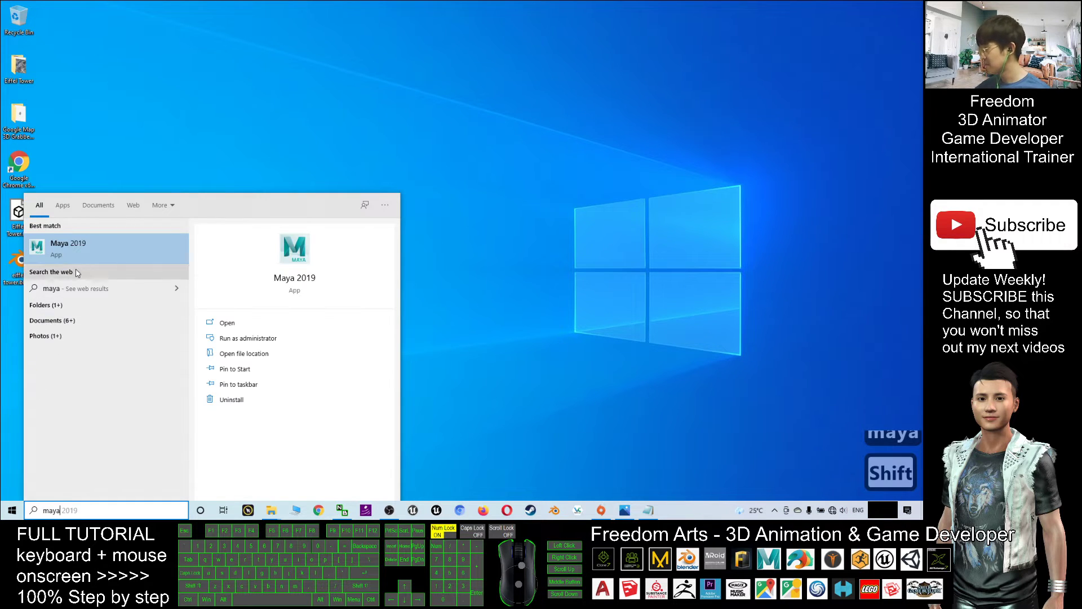
Step: Launch Maya 2019 and close its What's New Highlight Settings dialog
left_click(97, 252)
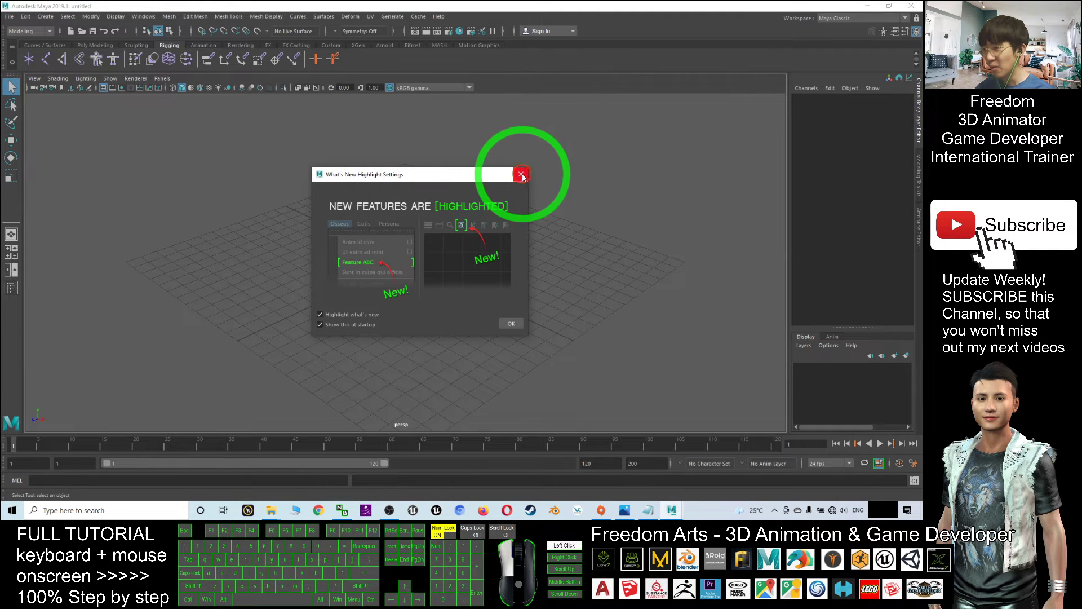
left_click(522, 176)
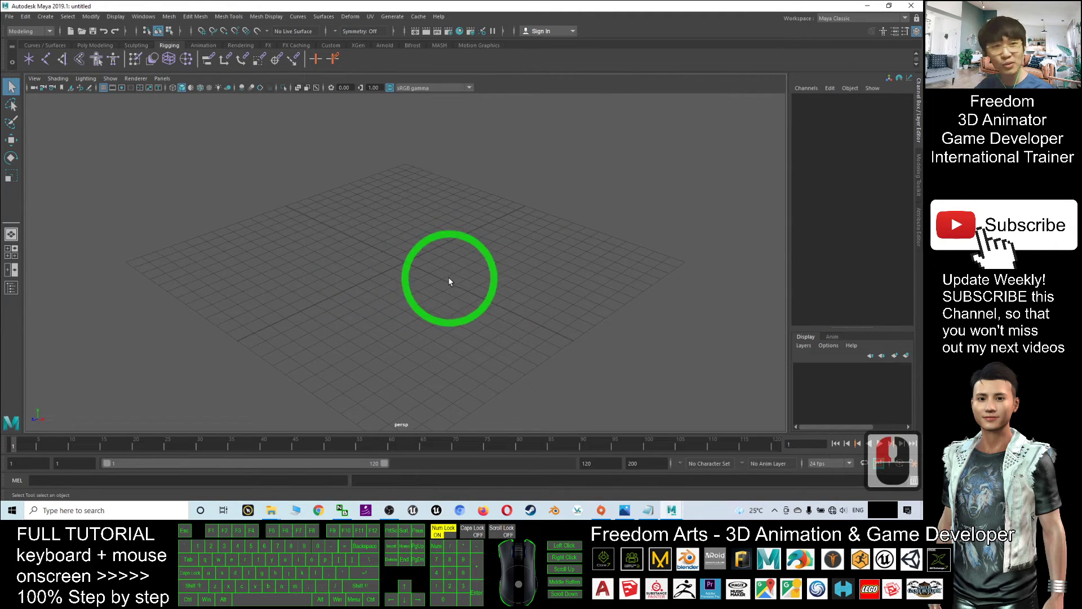
Step: Drag Eiffel Tower.fbx from the desktop into Maya's viewport, then maximize Maya again
left_click_drag(447, 22, 486, 12)
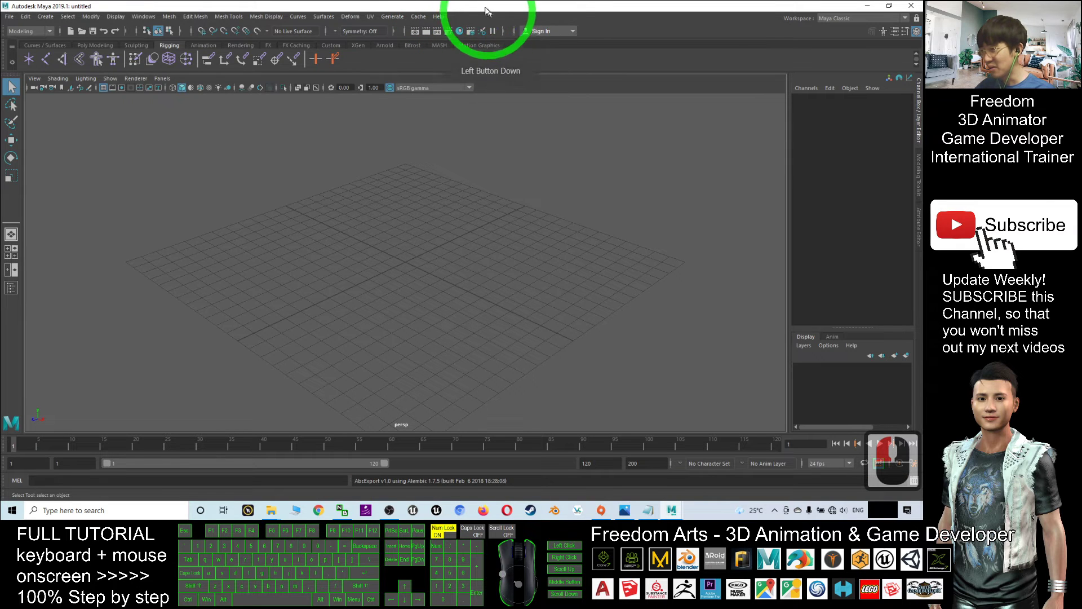
double_click(482, 7)
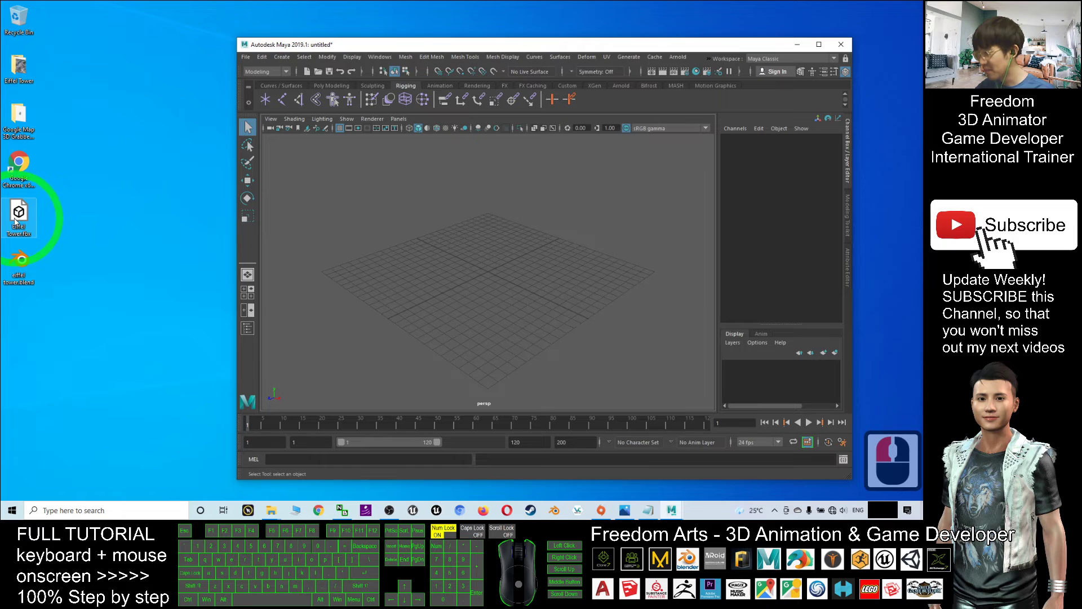
left_click_drag(18, 219, 488, 273)
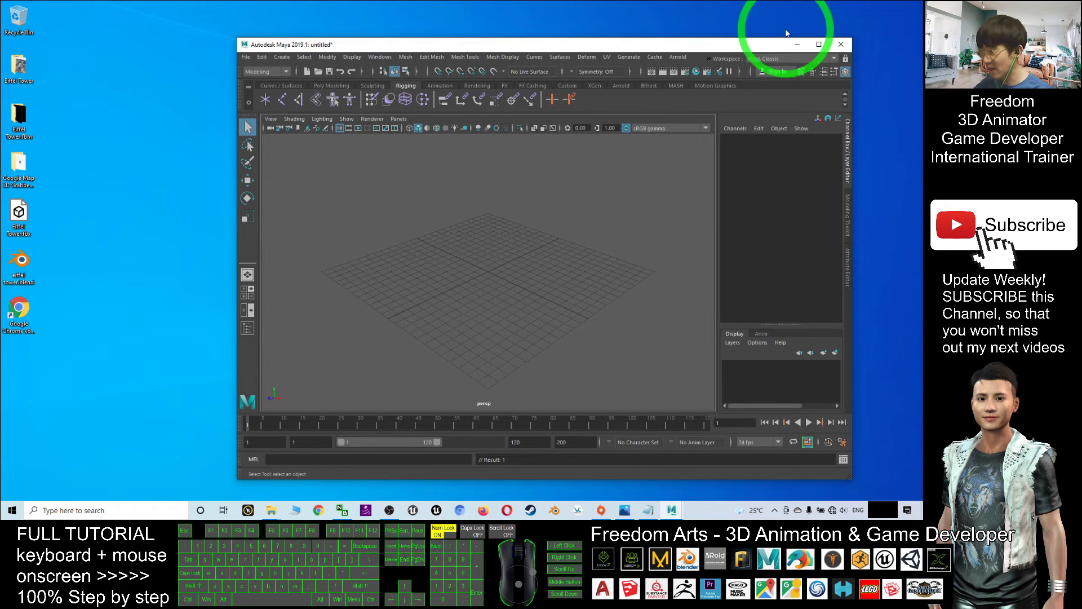
left_click(820, 45)
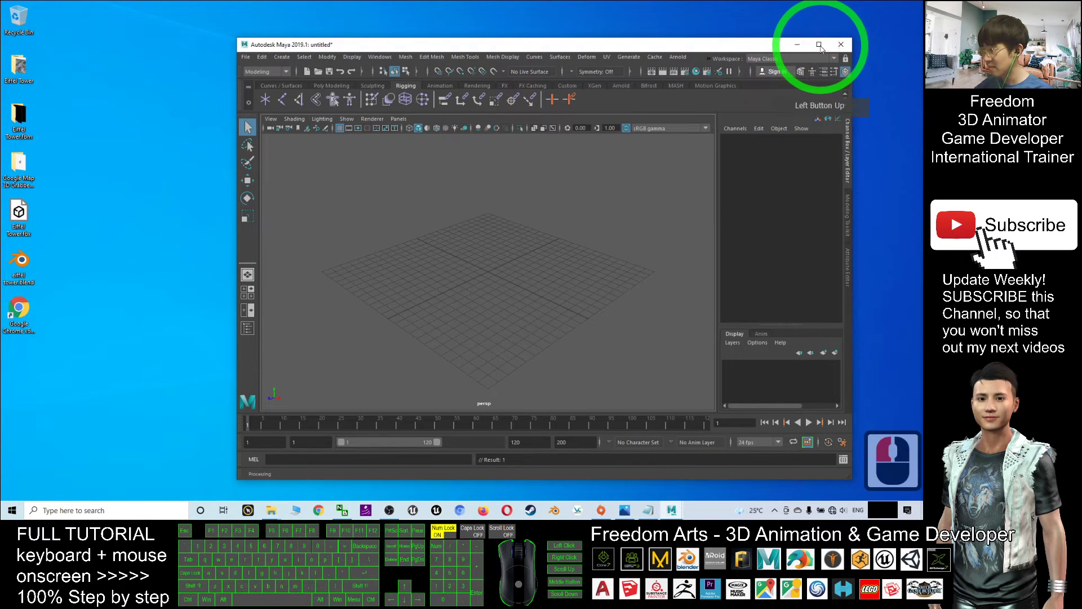
Step: Move the BuildingMesh upward, raising its Translate Y from -717.204 to about -284.302
scroll(447, 261, "down", 20)
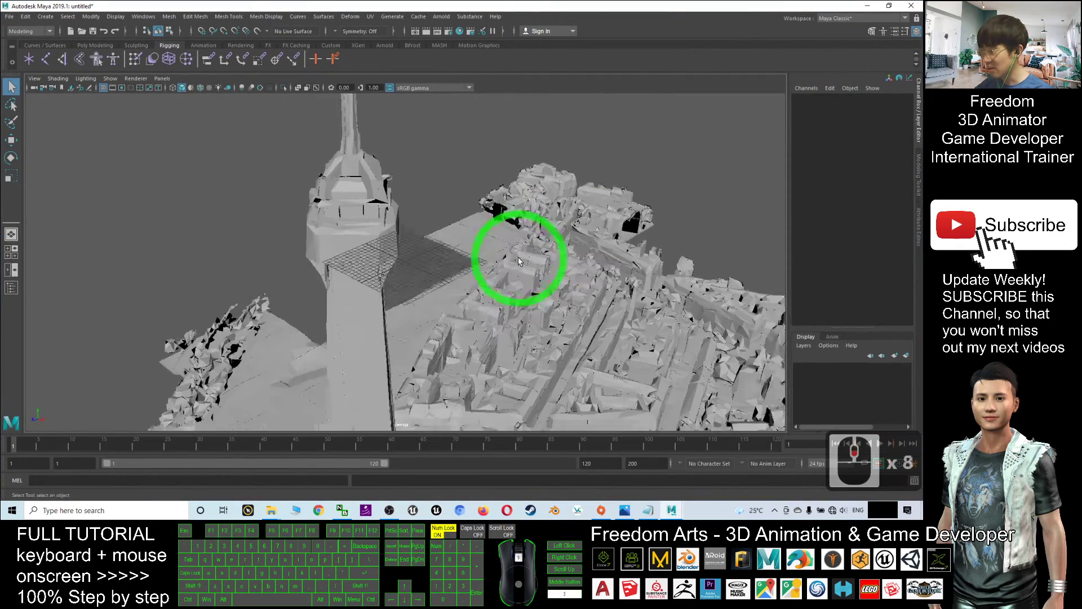
scroll(485, 267, "down", 6)
scroll(393, 343, "up", 9)
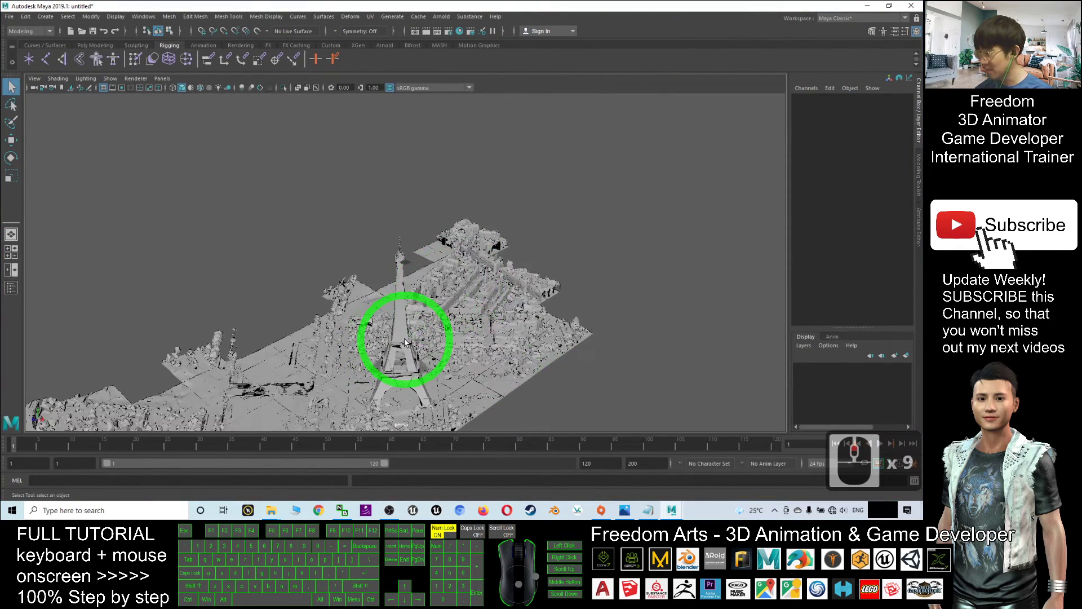
left_click(405, 337)
scroll(405, 314, "down", 4)
scroll(386, 299, "up", 2)
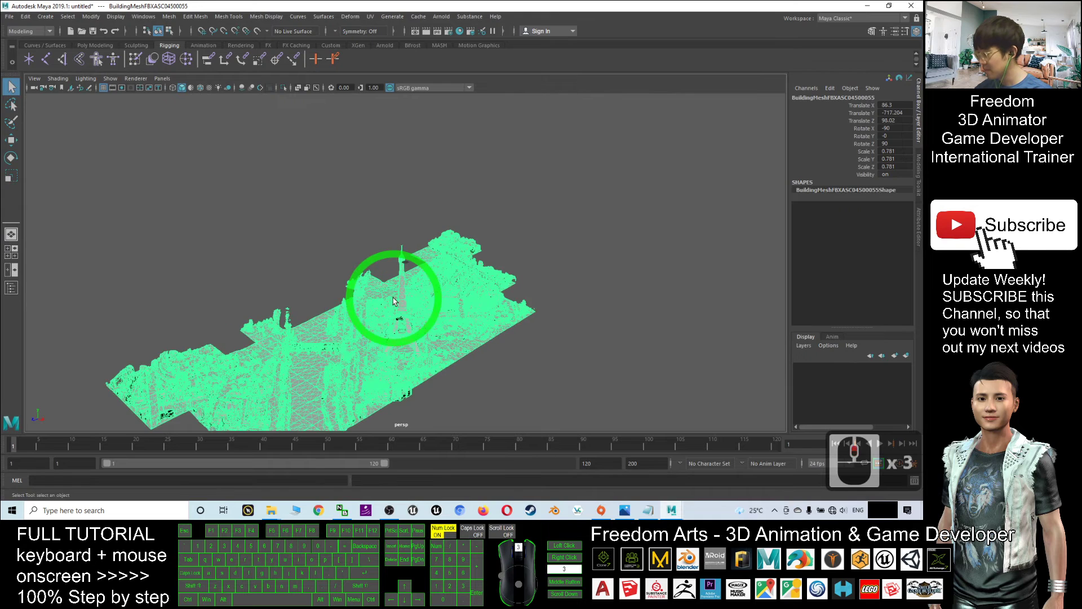
key("w")
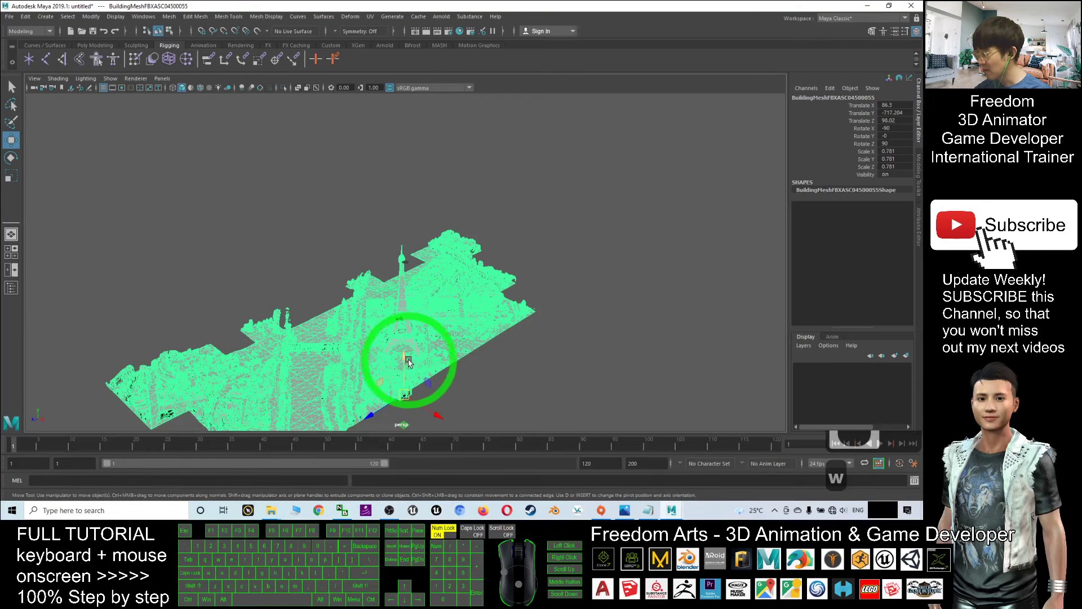
left_click_drag(405, 356, 381, 274)
Step: Reselect the raised city mesh to check its position, then deselect it
scroll(517, 254, "up", 4)
left_click(569, 305)
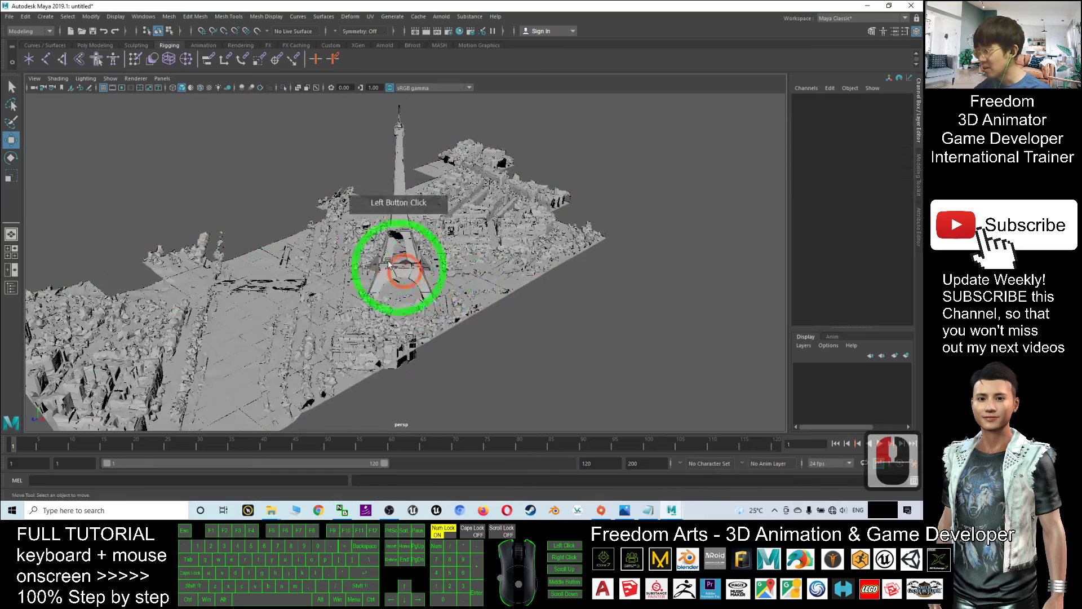
left_click(428, 269)
scroll(428, 268, "up", 3)
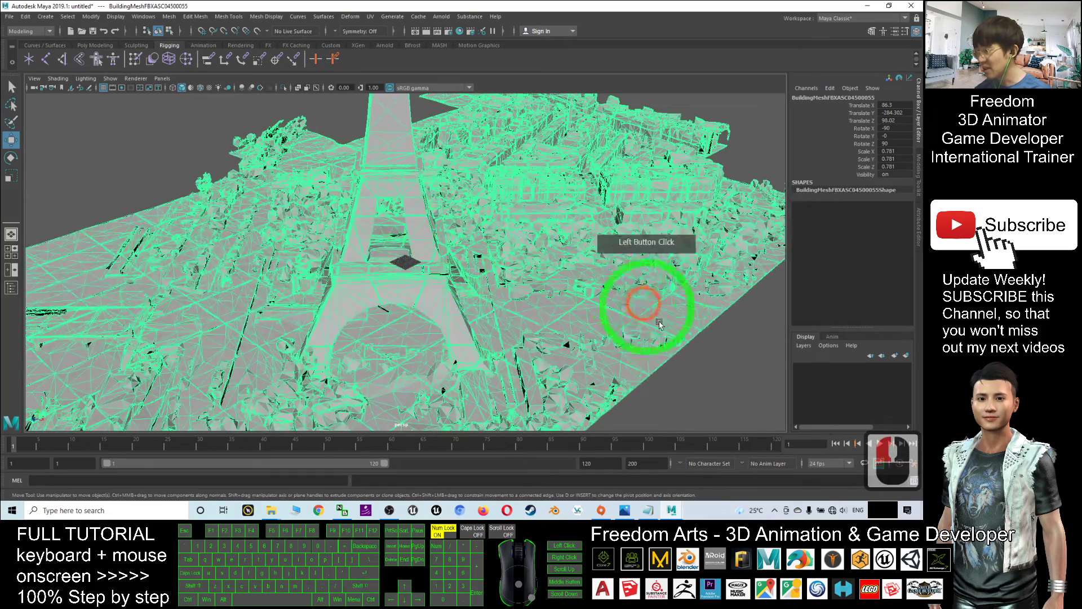
left_click(683, 377)
scroll(471, 271, "down", 3)
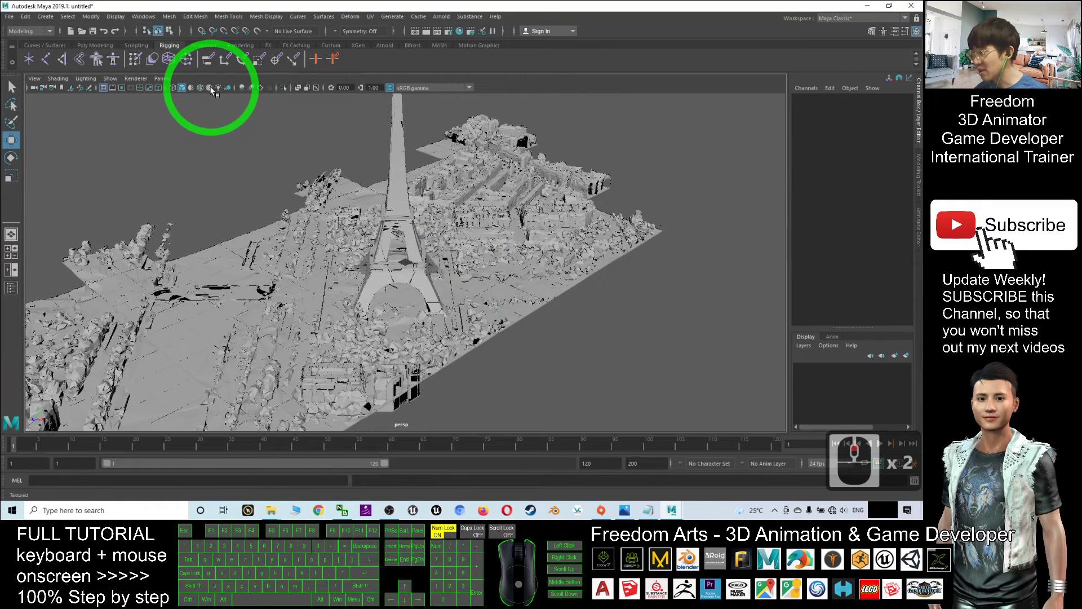
Step: Switch the viewport to Textured display so the city mesh shows its photo textures
left_click(211, 88)
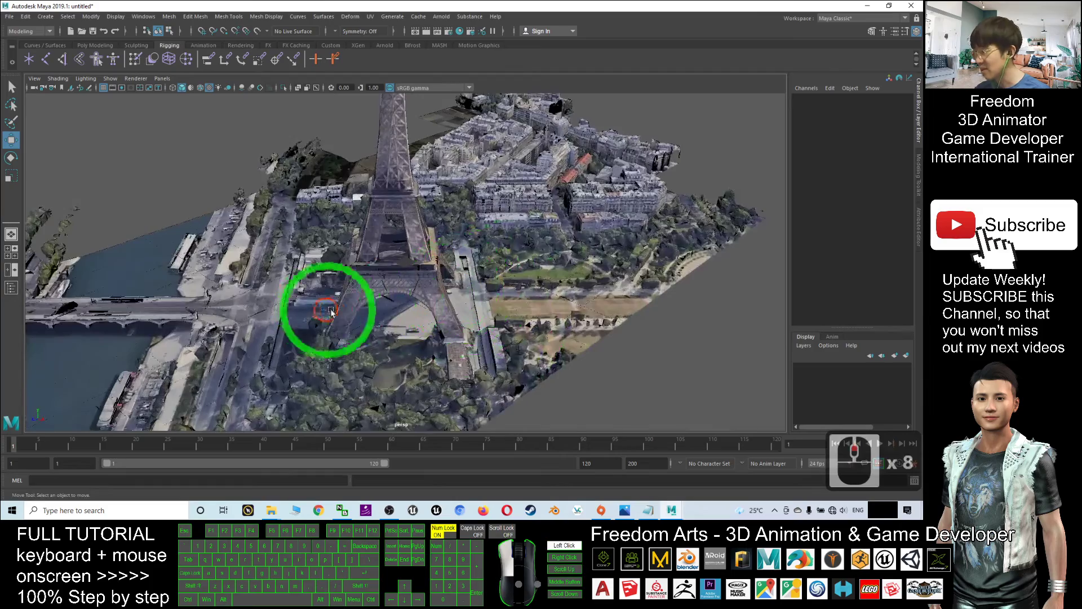
left_click(347, 313)
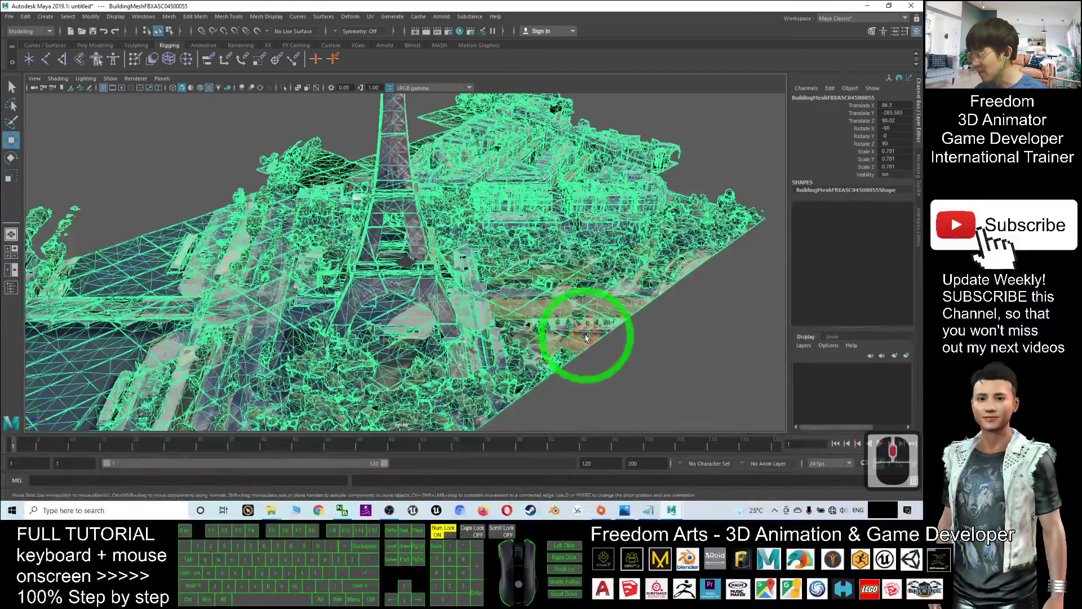
left_click(705, 381)
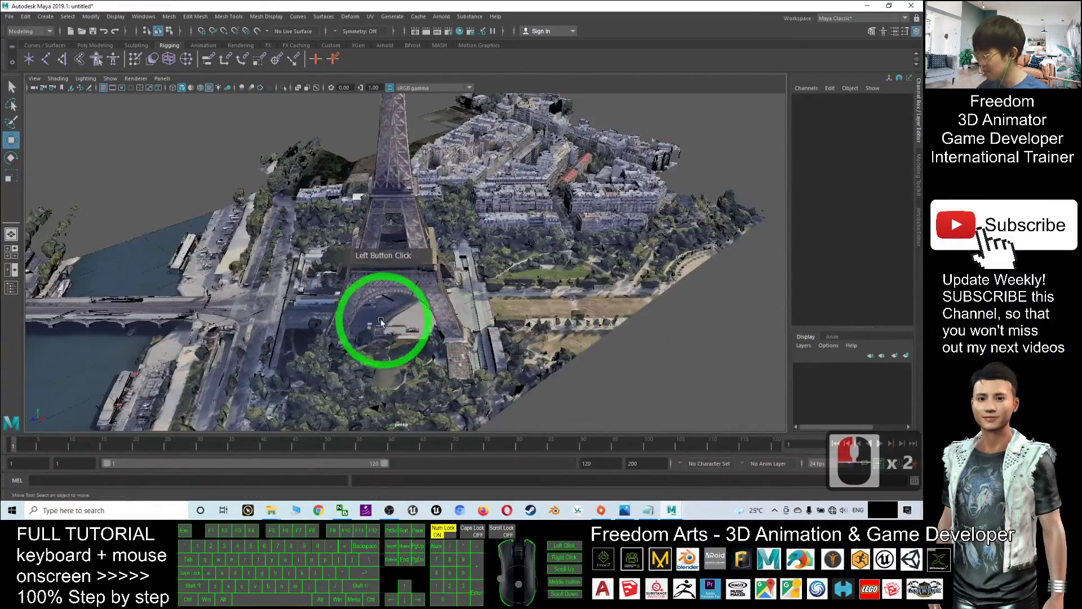
Step: Orbit and zoom around the textured Eiffel Tower and surrounding city blocks
left_click_drag(361, 320, 330, 321, "alt")
scroll(405, 275, "down", 13)
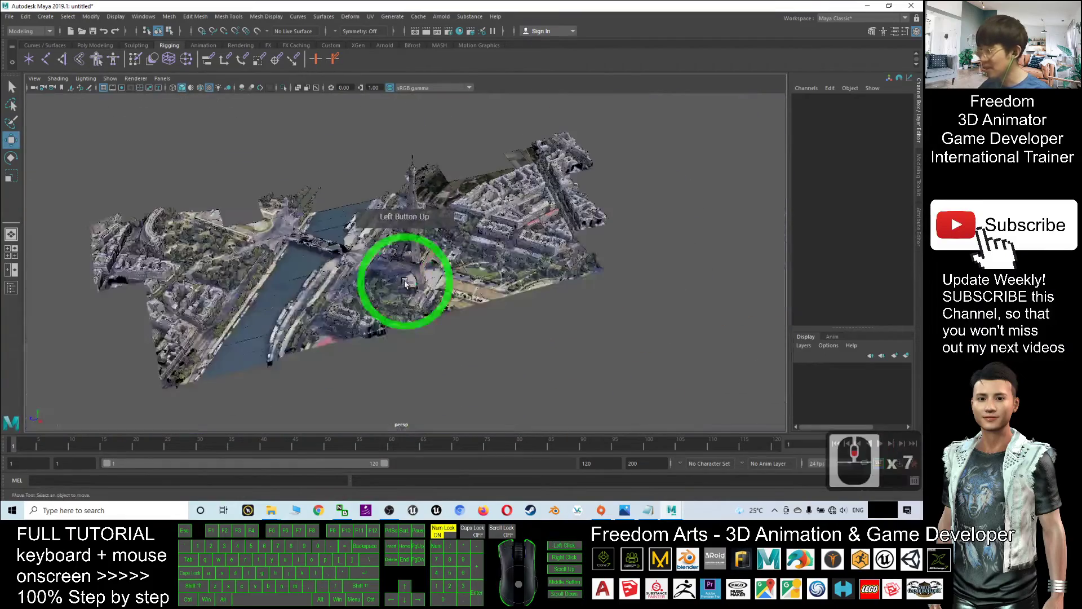
scroll(406, 277, "up", 17)
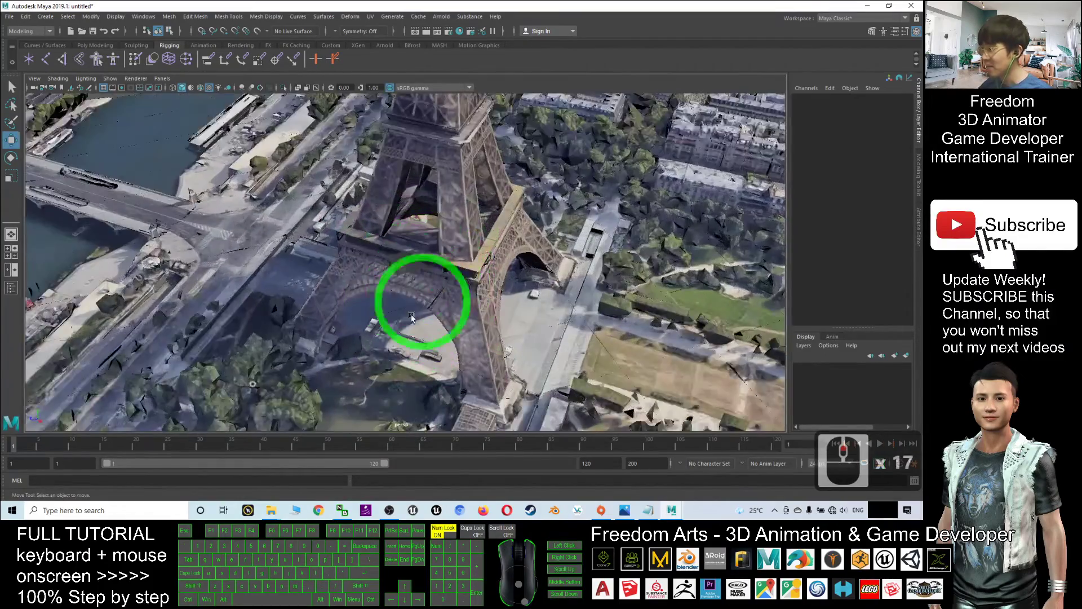
left_click_drag(420, 294, 584, 321, "alt")
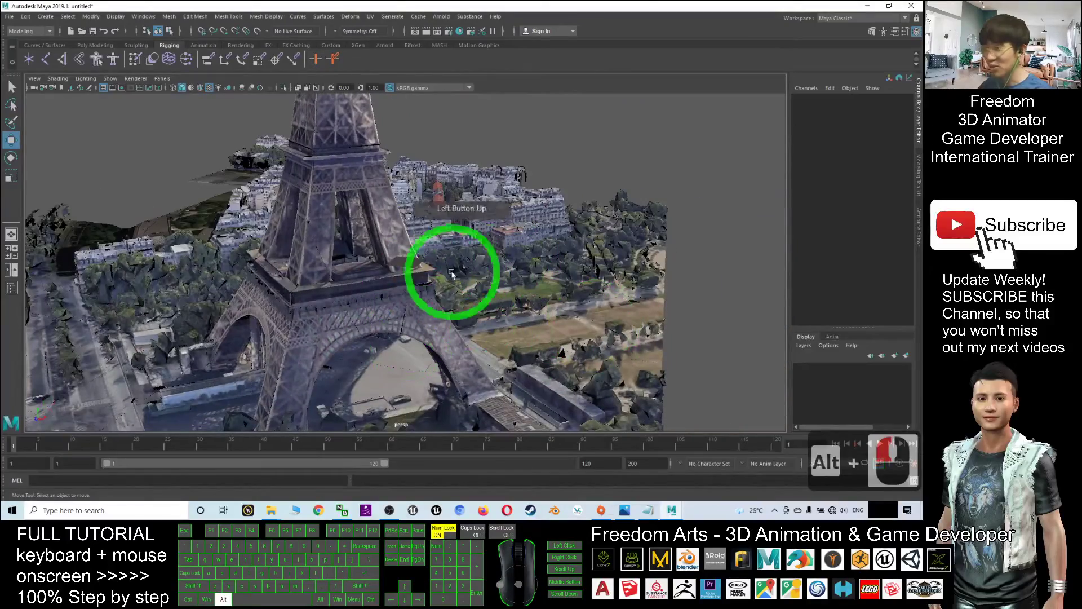
scroll(450, 294, "down", 13)
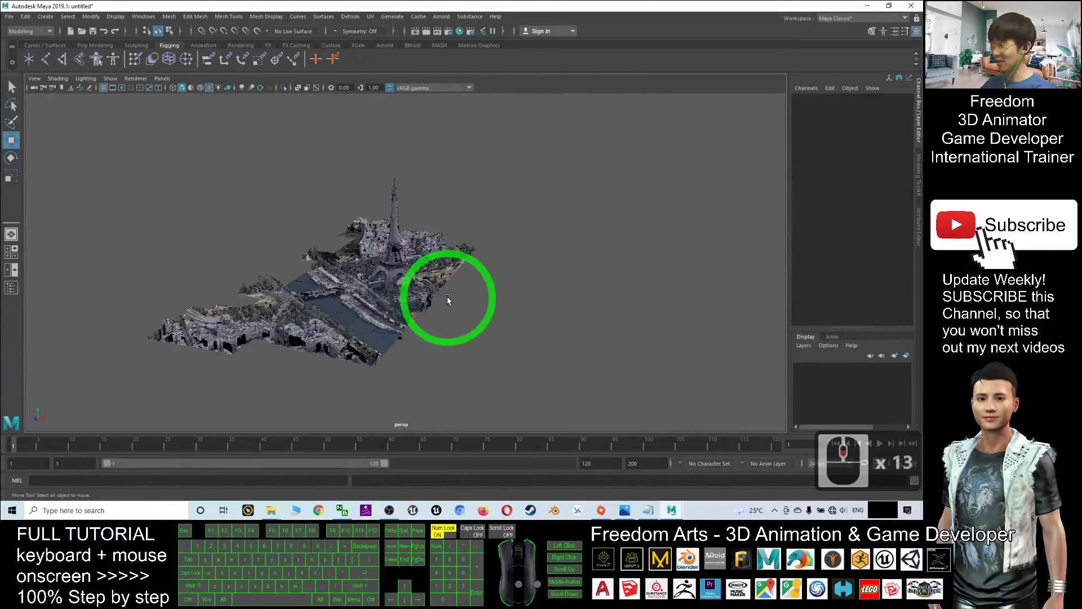
left_click_drag(447, 295, 465, 320, "alt")
scroll(427, 234, "up", 12)
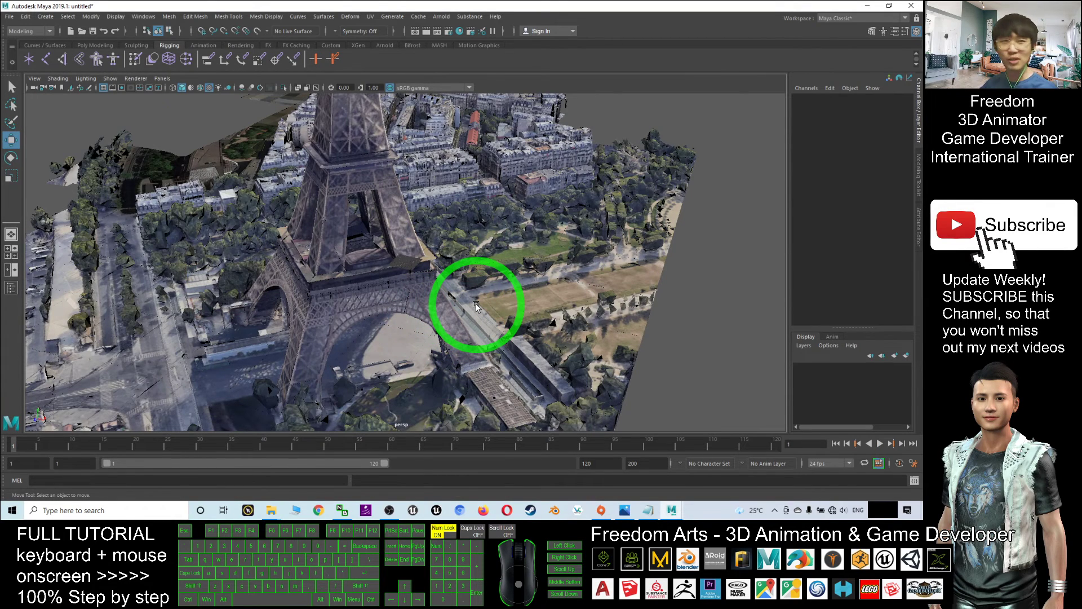
scroll(461, 304, "up", 4)
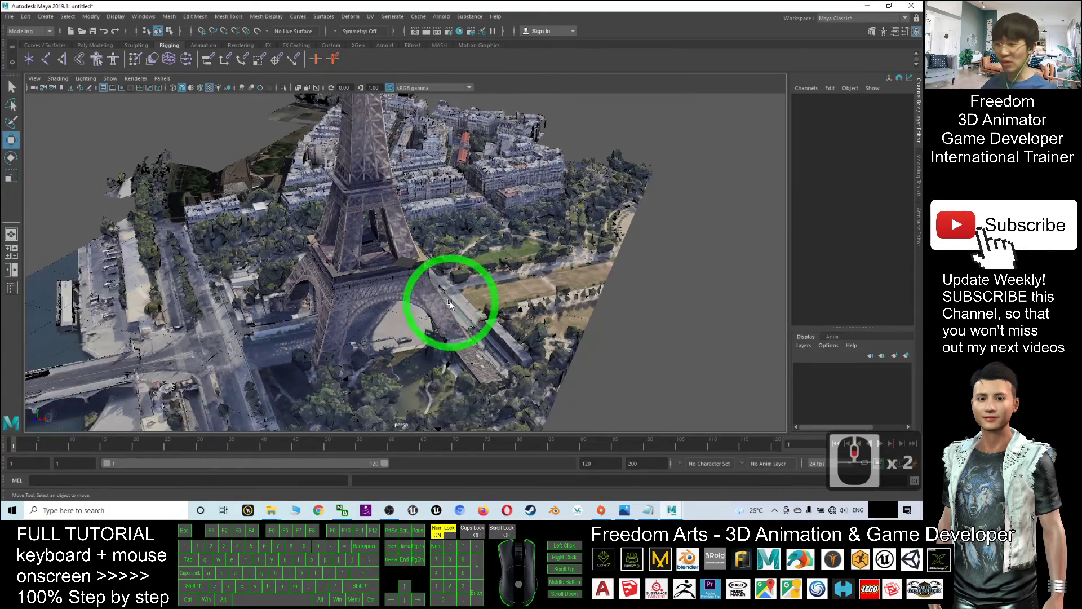
left_click_drag(435, 304, 242, 331, "alt")
scroll(397, 316, "down", 10)
scroll(355, 294, "up", 7, "alt")
scroll(318, 319, "down", 3, "alt")
middle_click_drag(318, 319, 420, 294, "alt")
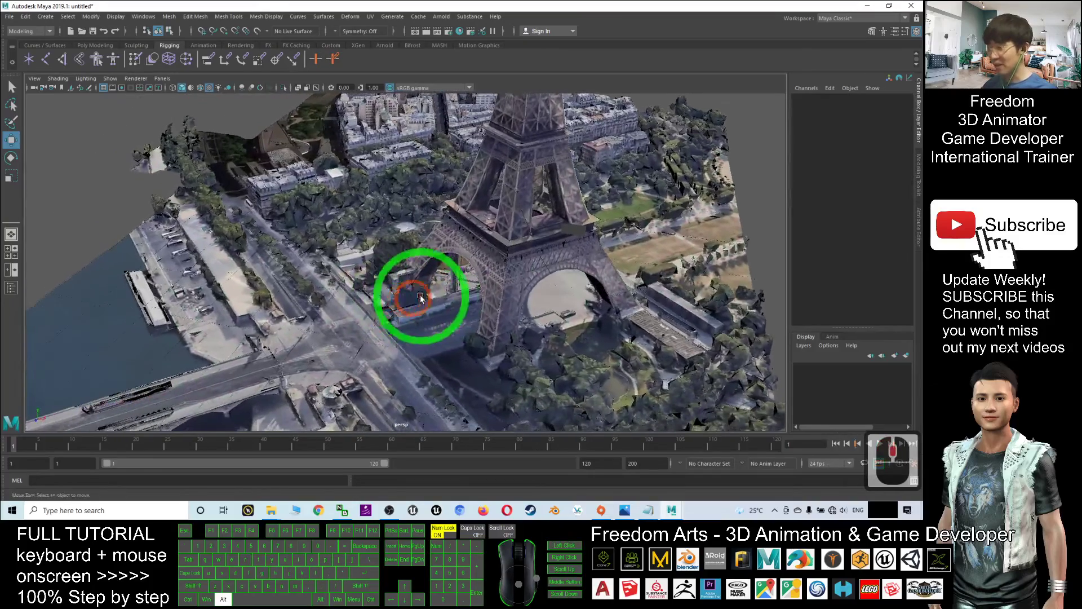
right_click_drag(407, 335, 404, 334, "alt")
left_click(404, 334)
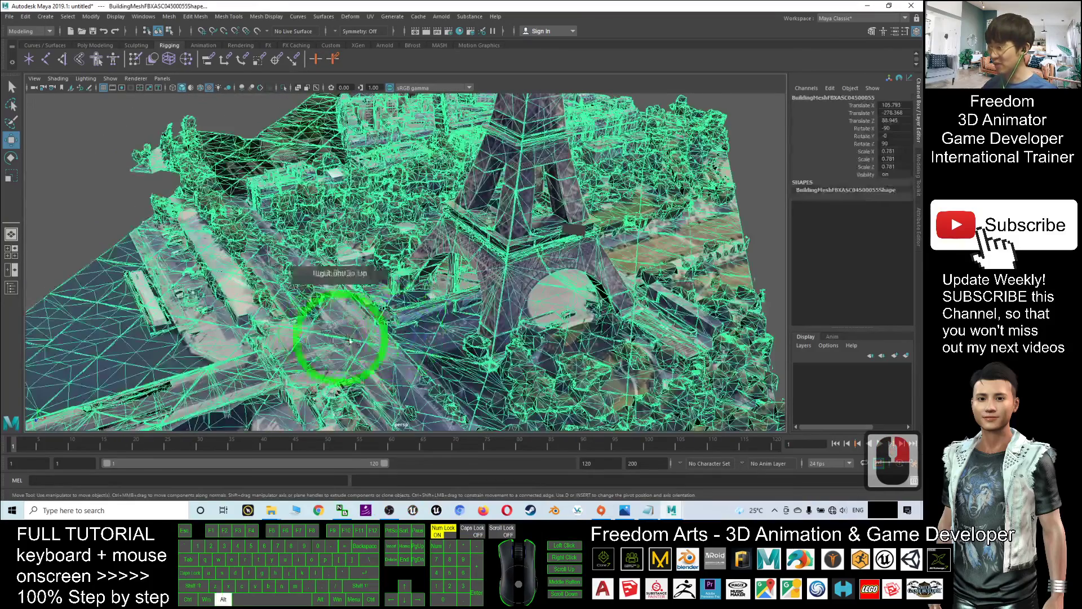
left_click(768, 255)
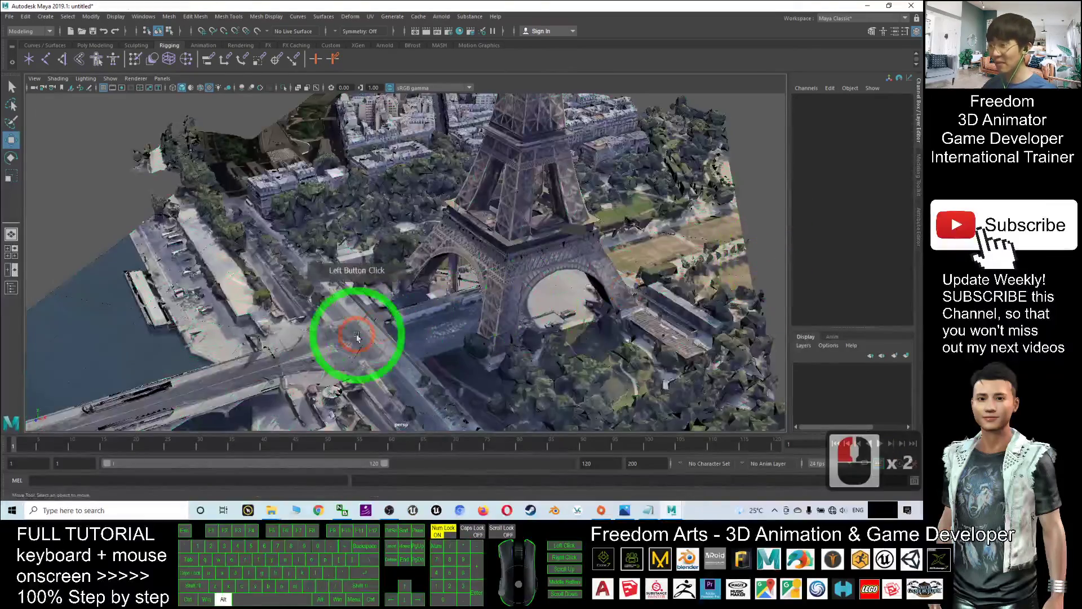
left_click_drag(357, 338, 407, 337, "alt")
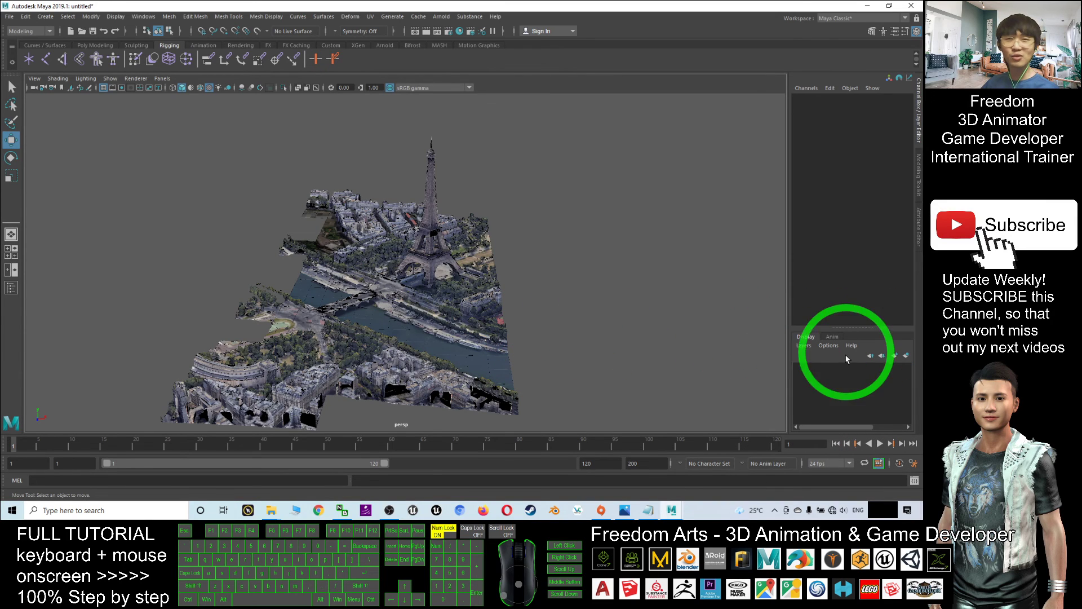
left_click_drag(448, 324, 609, 320, "alt")
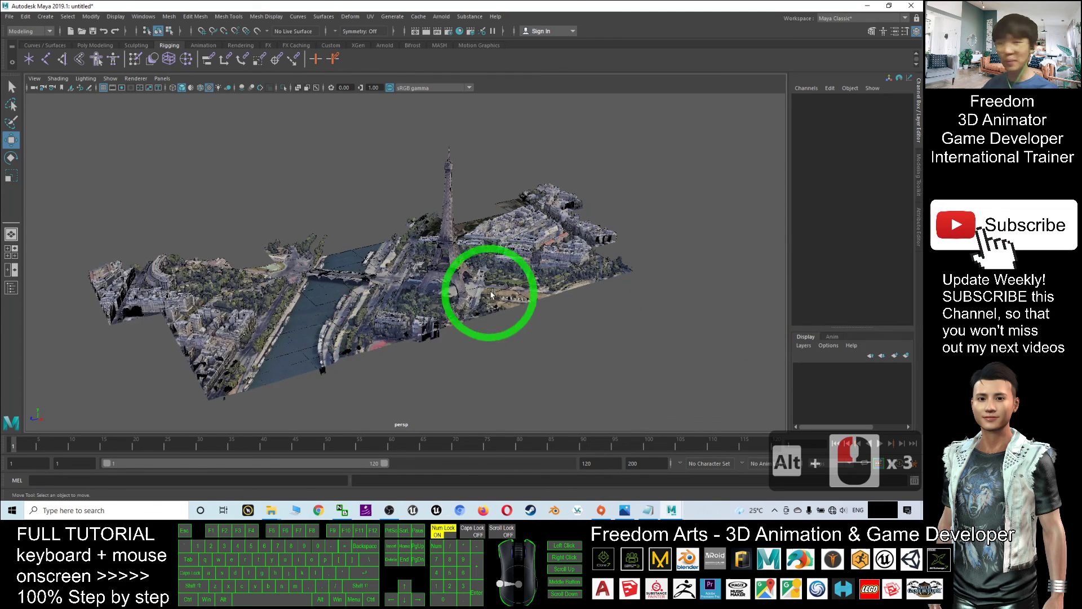
left_click(507, 304)
left_click(536, 352)
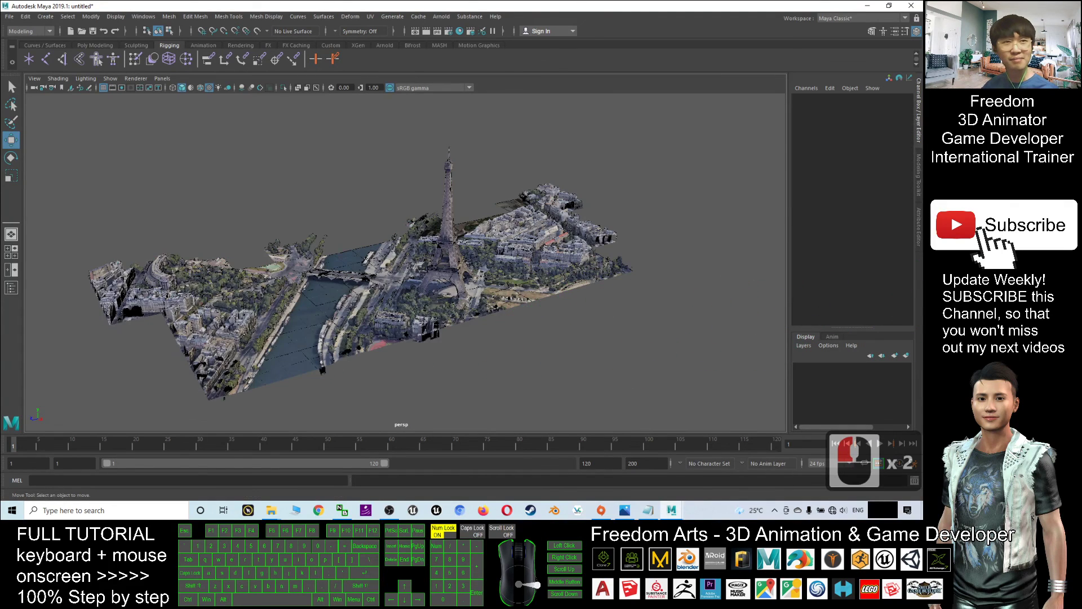